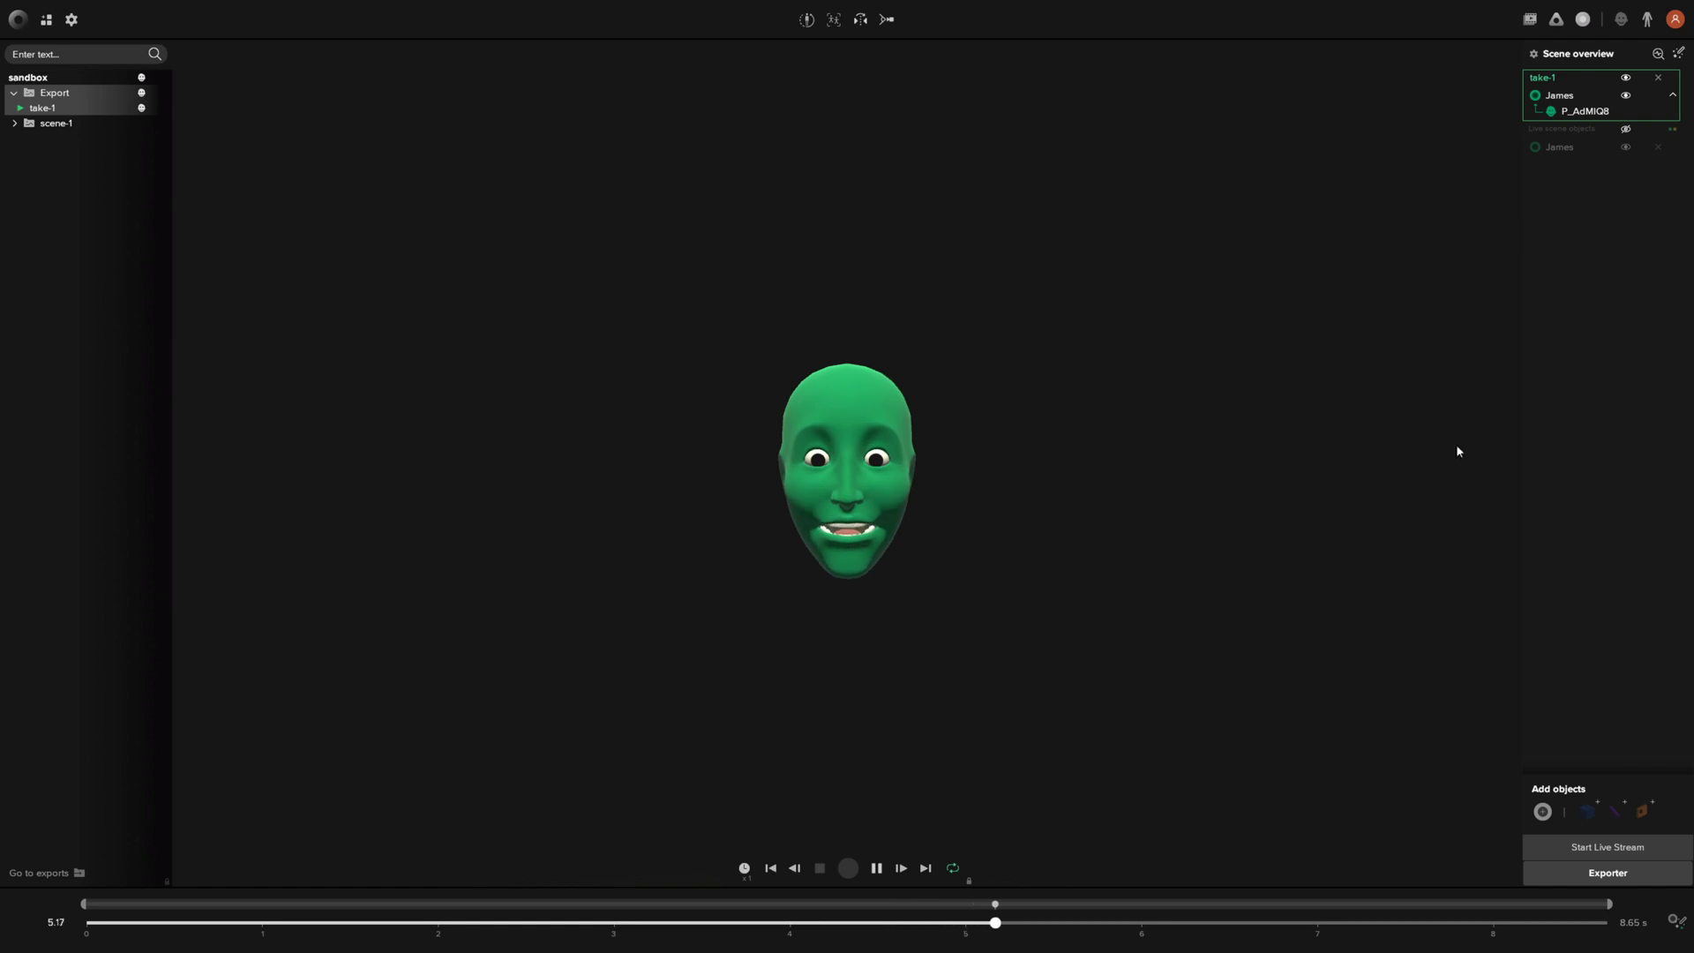
Export the take-1 face capture from Rokoko Studio as a binary FBX with face data included.
click(1608, 872)
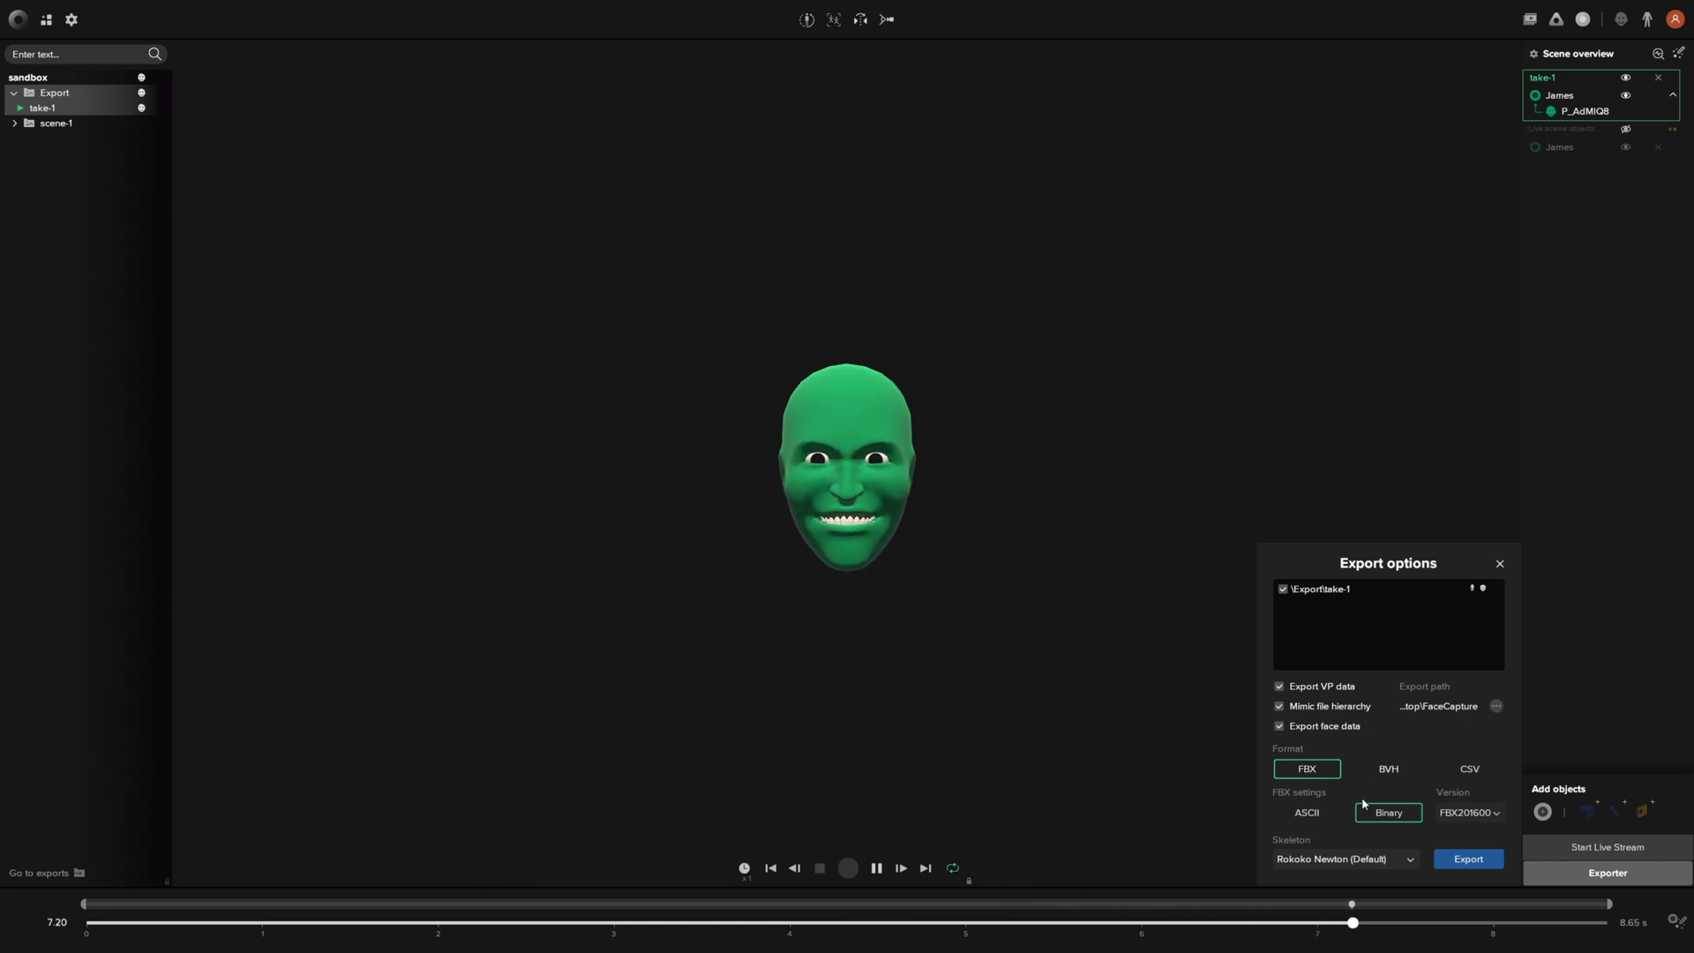
click(1463, 861)
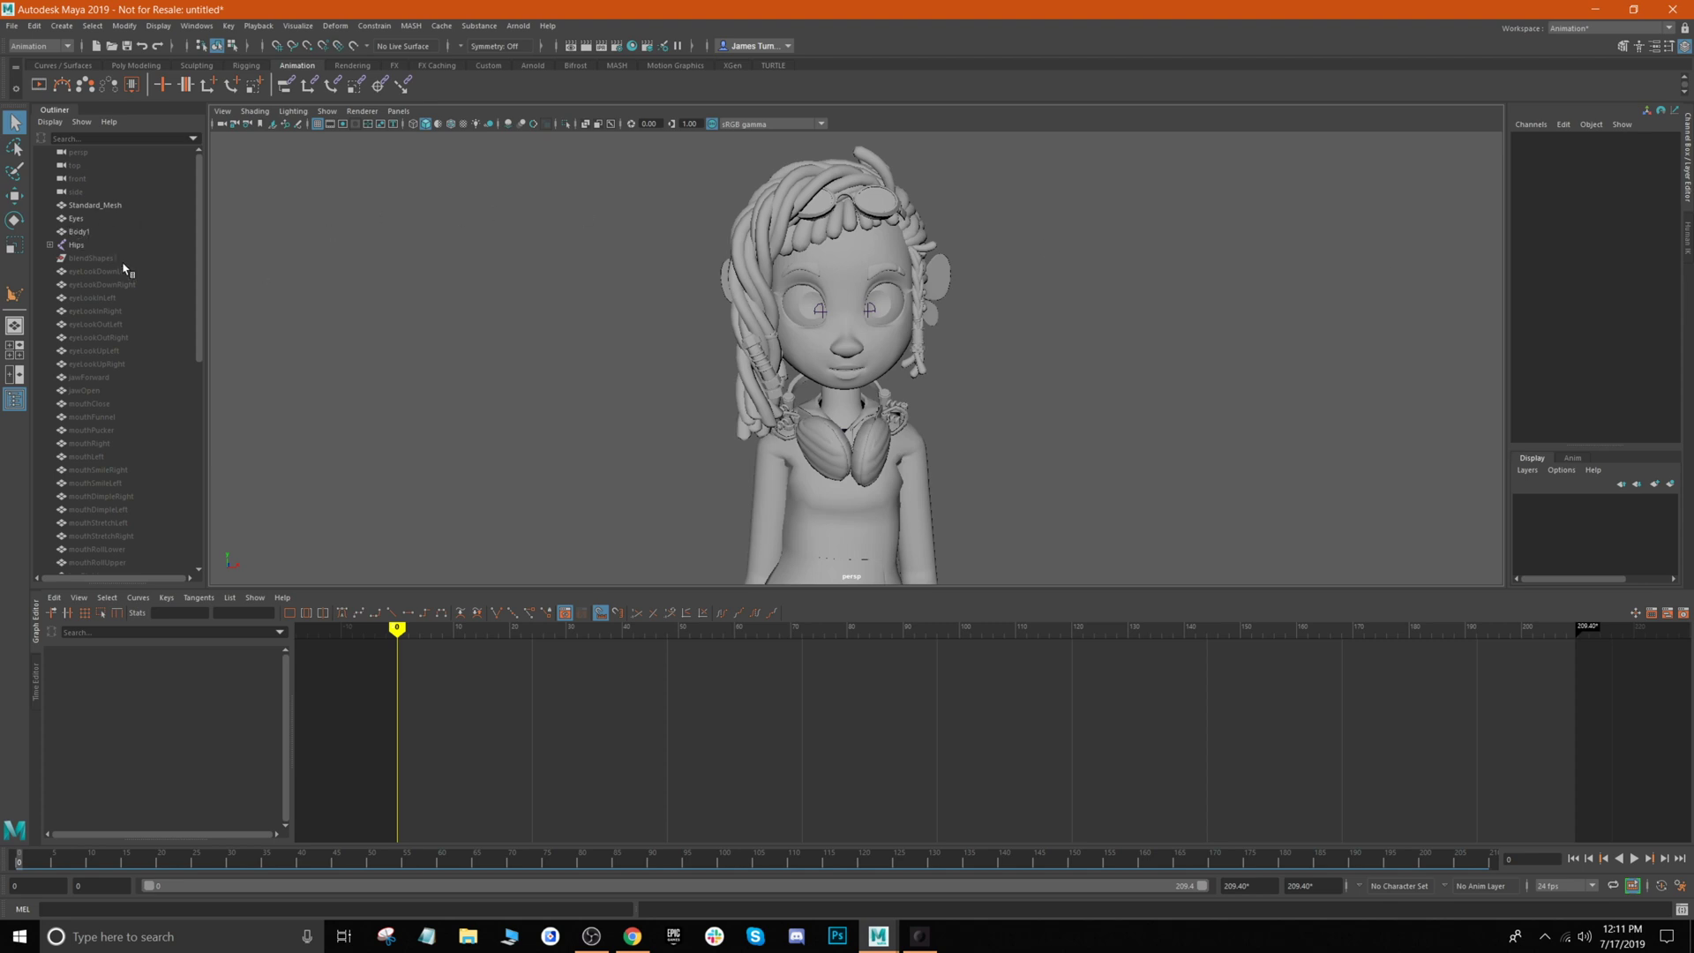
scroll(123, 269, down, 10)
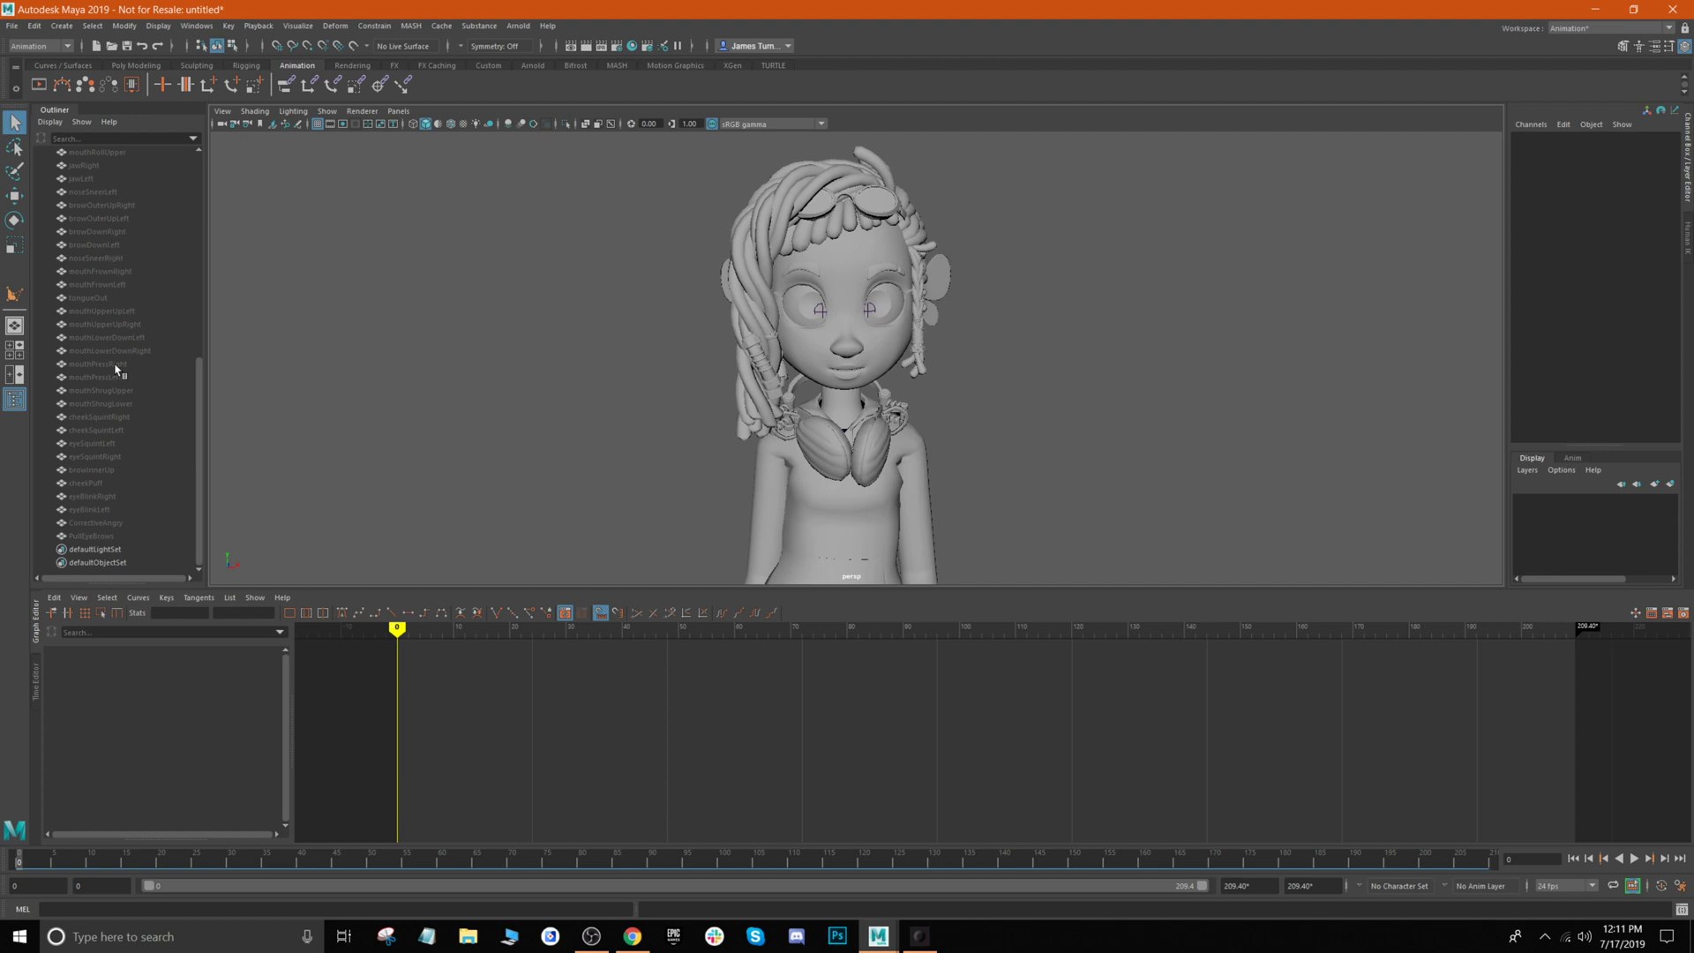
scroll(148, 481, up, 10)
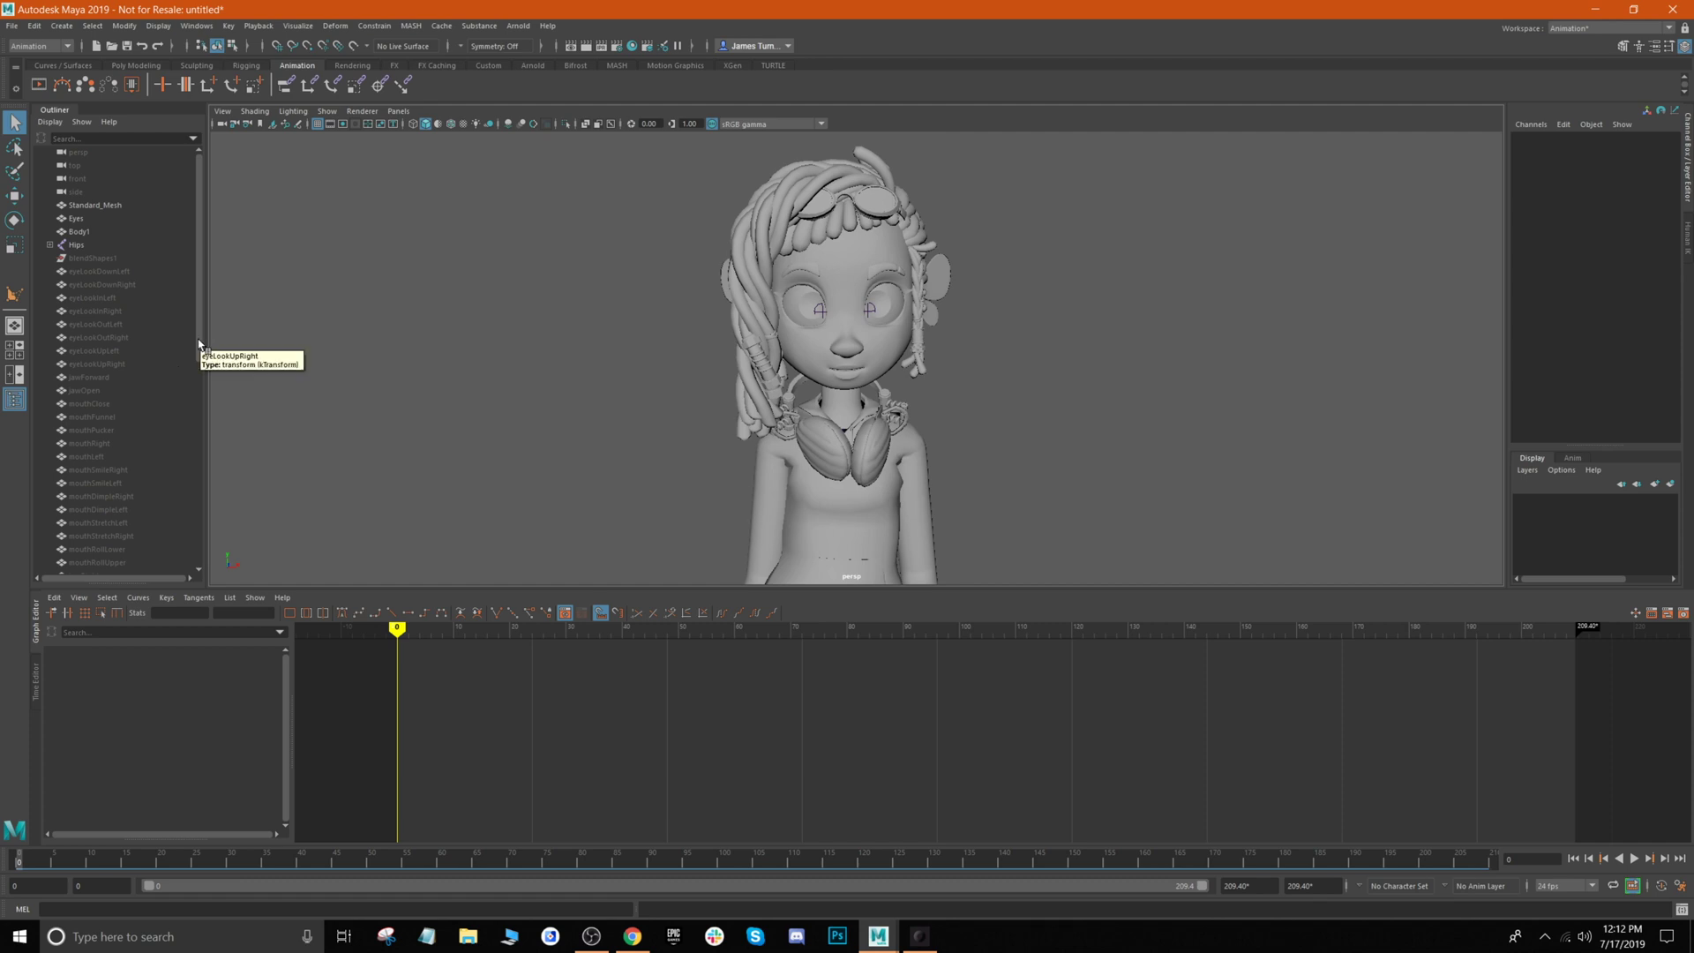
scroll(194, 347, down, 10)
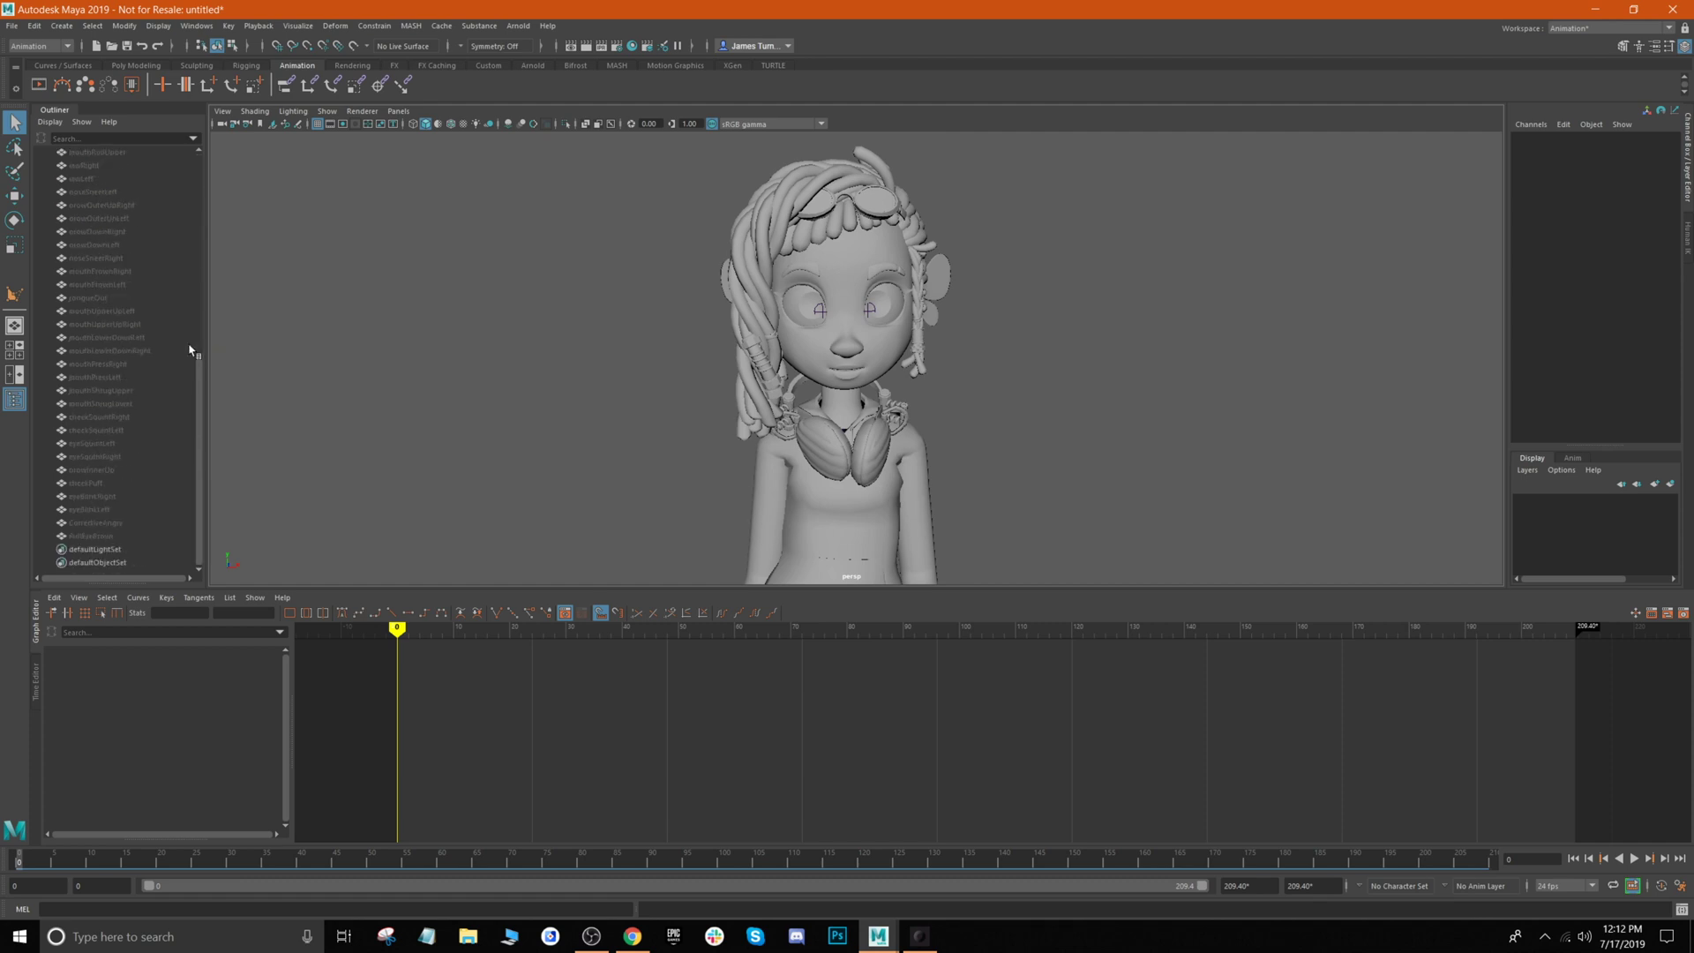
scroll(195, 351, up, 5)
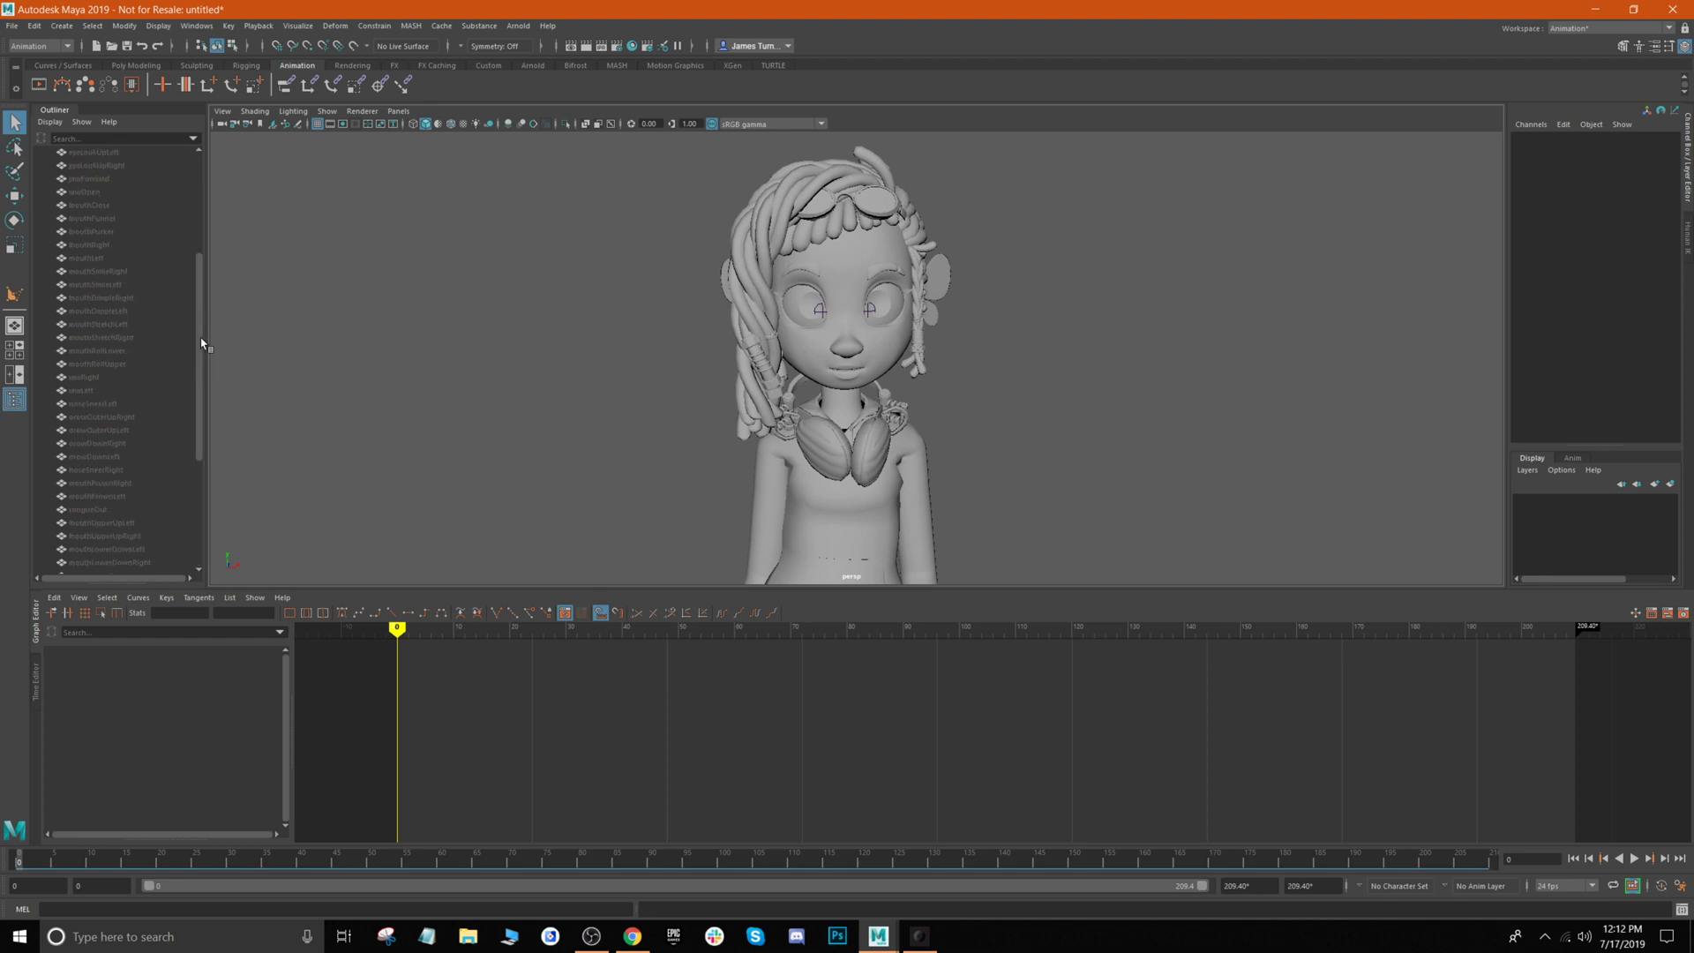
scroll(199, 344, up, 3)
scroll(198, 340, up, 2)
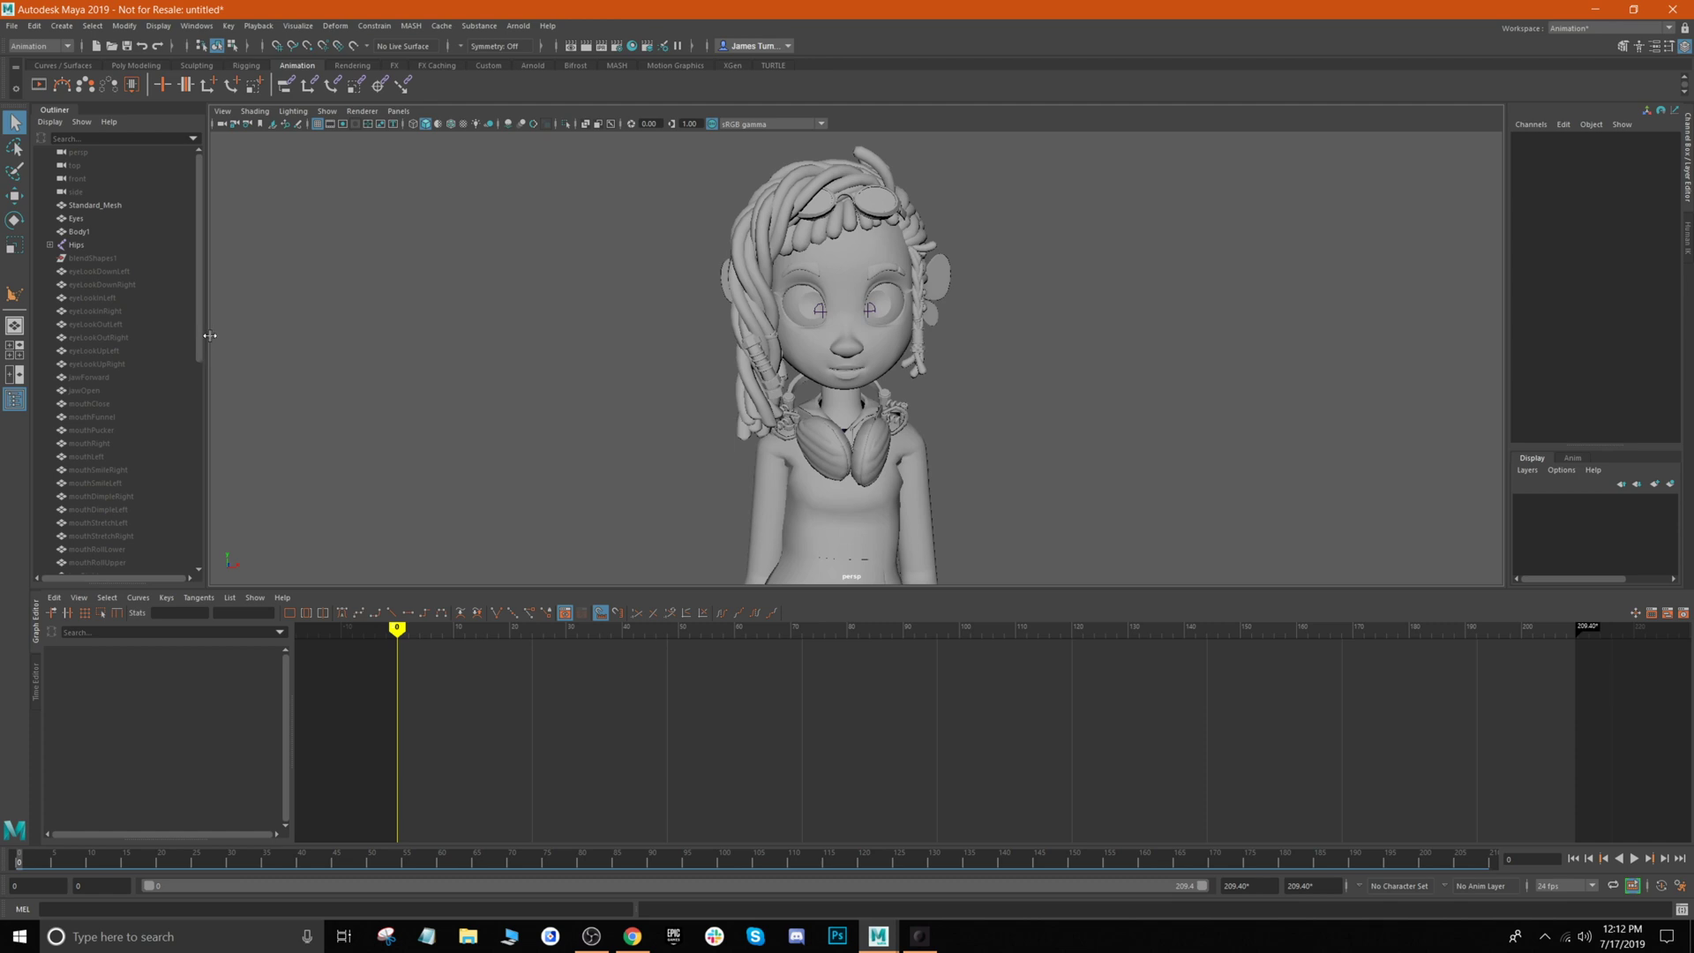
Import the exported take-1 face FBX file into the Maya scene.
click(13, 26)
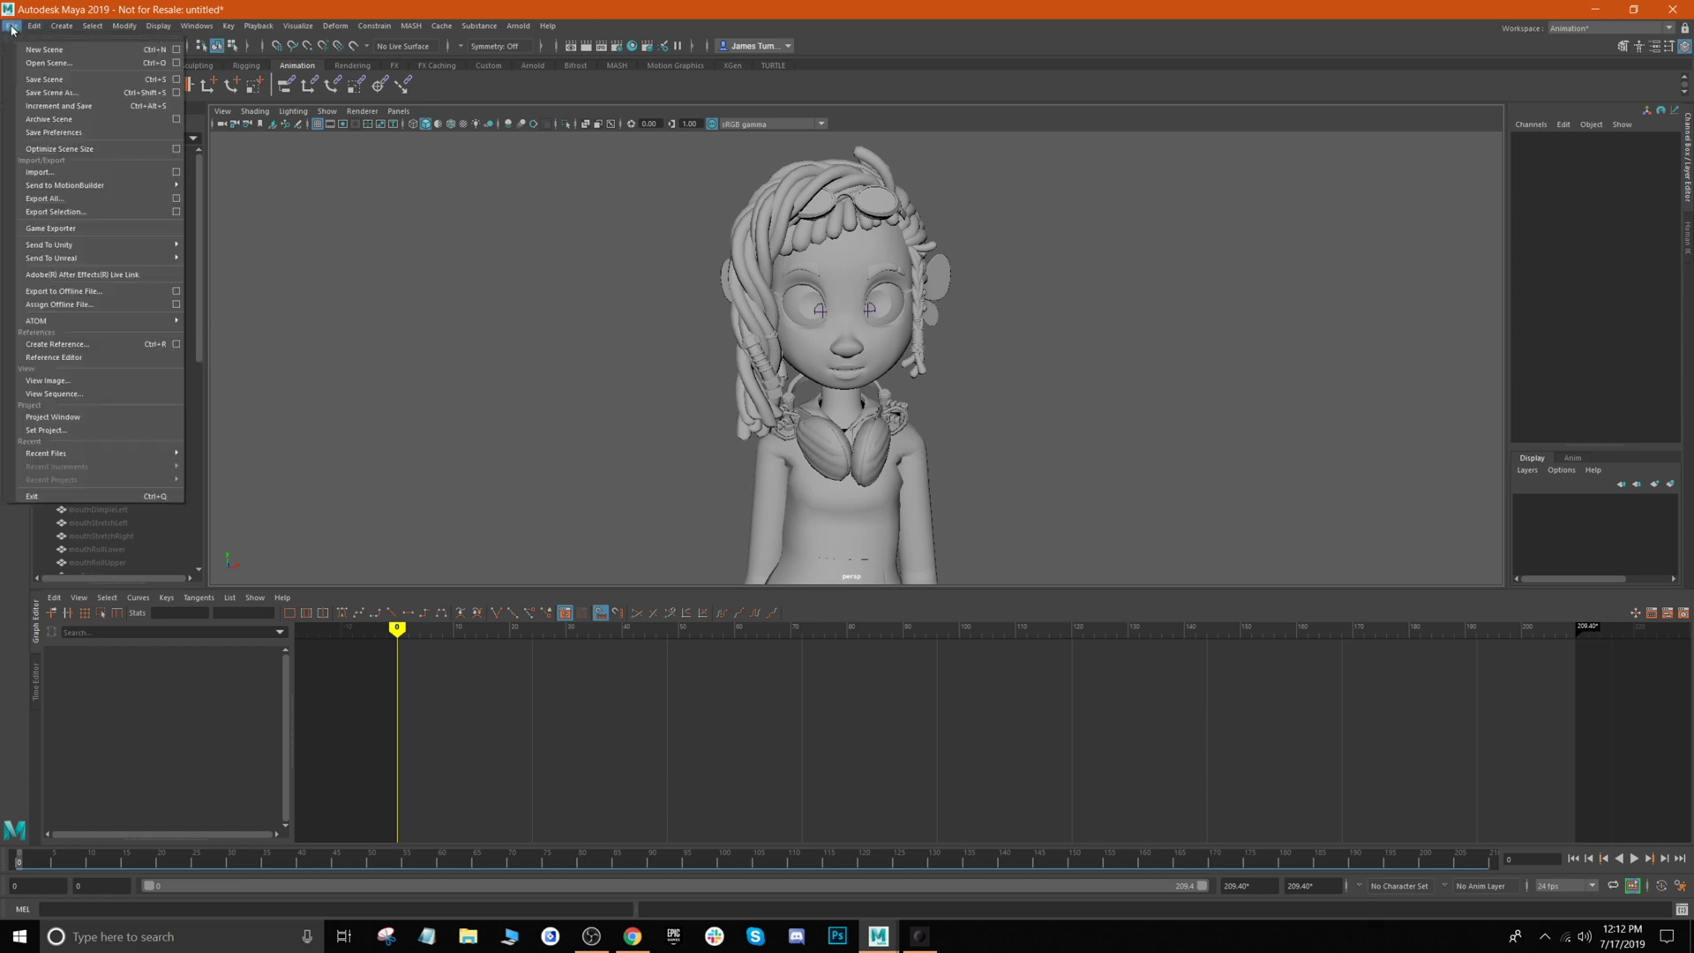
click(79, 177)
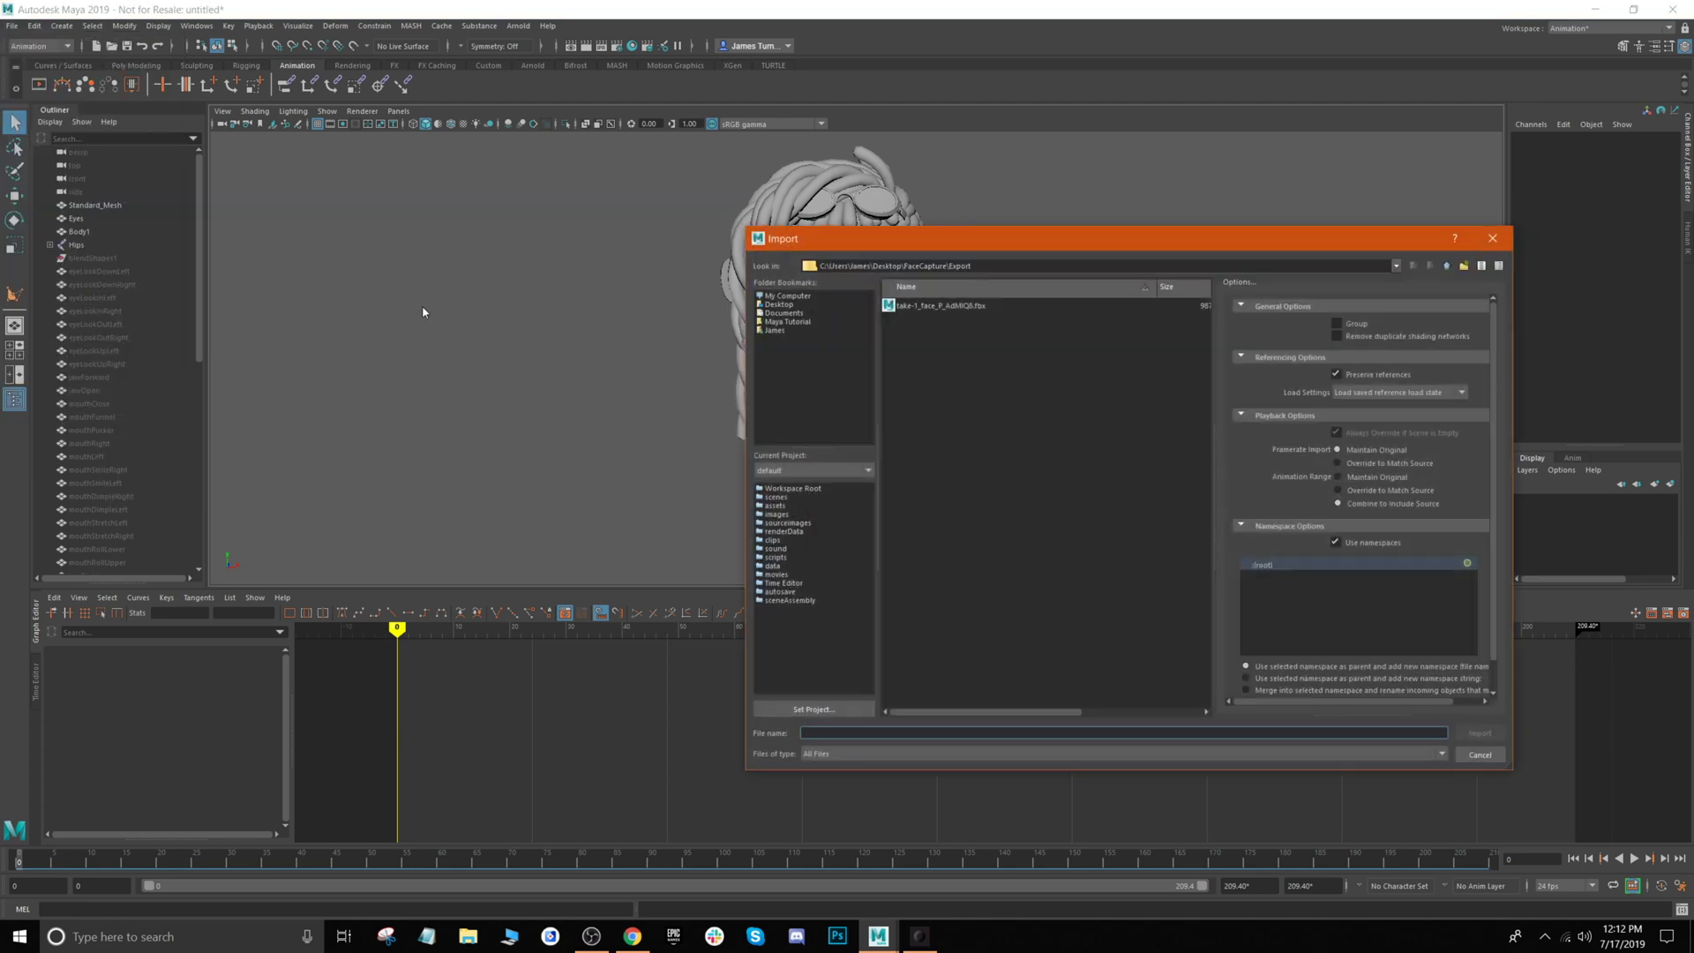
click(946, 307)
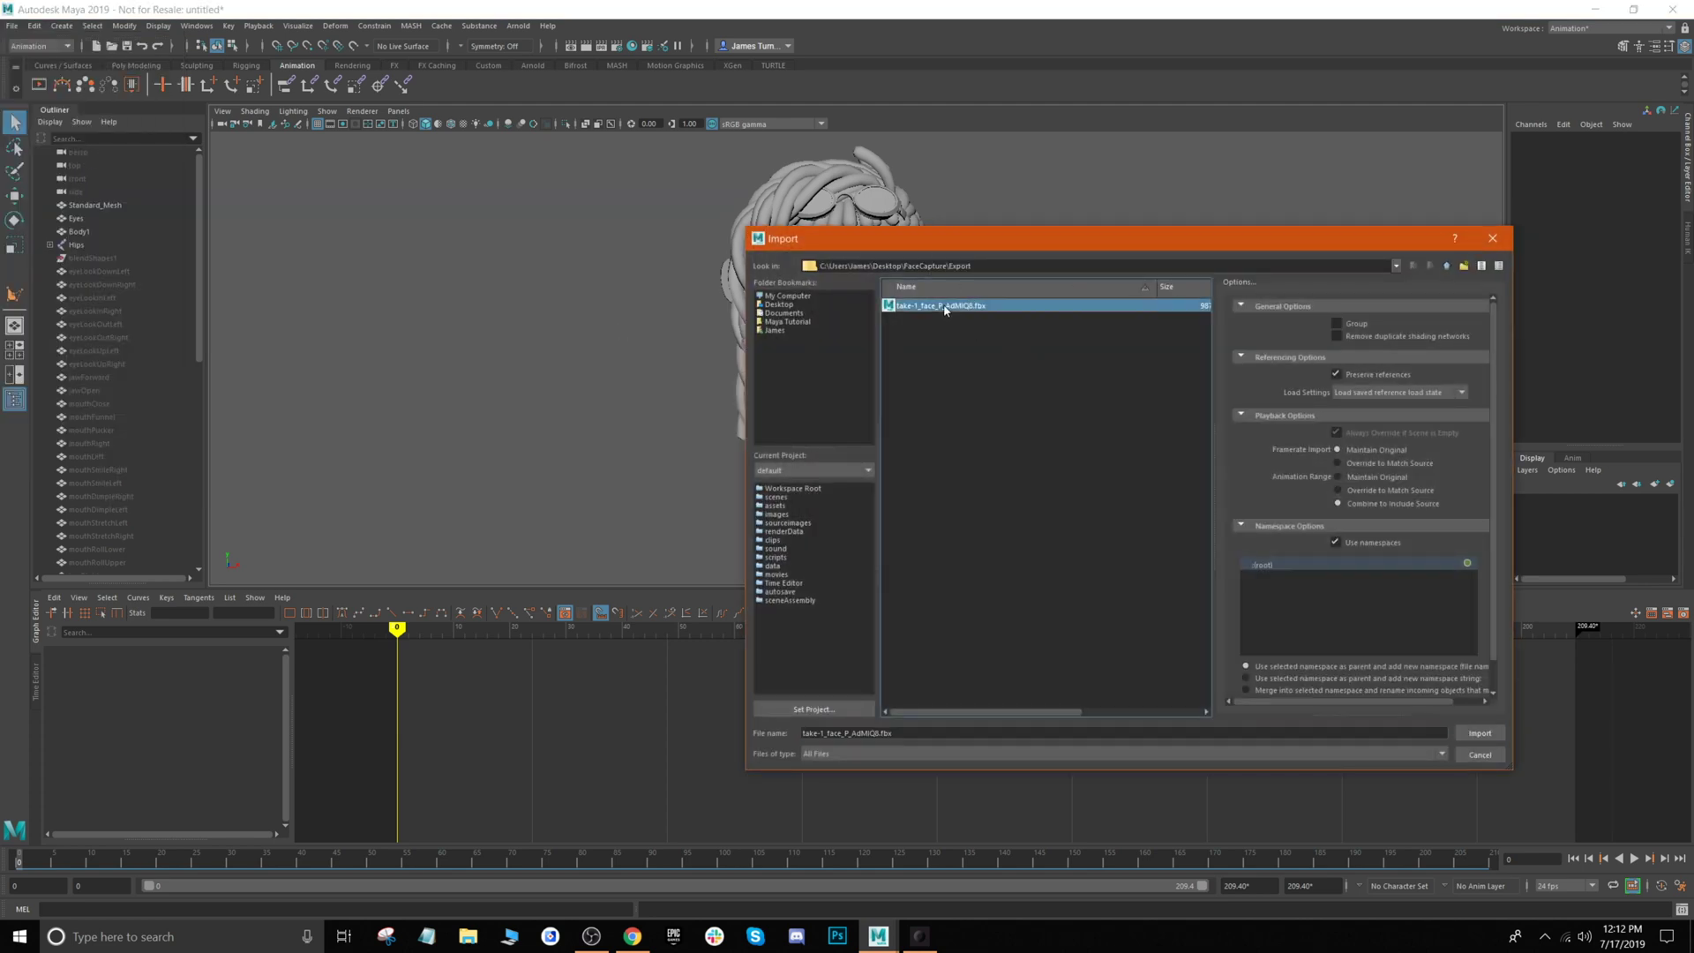
click(1477, 733)
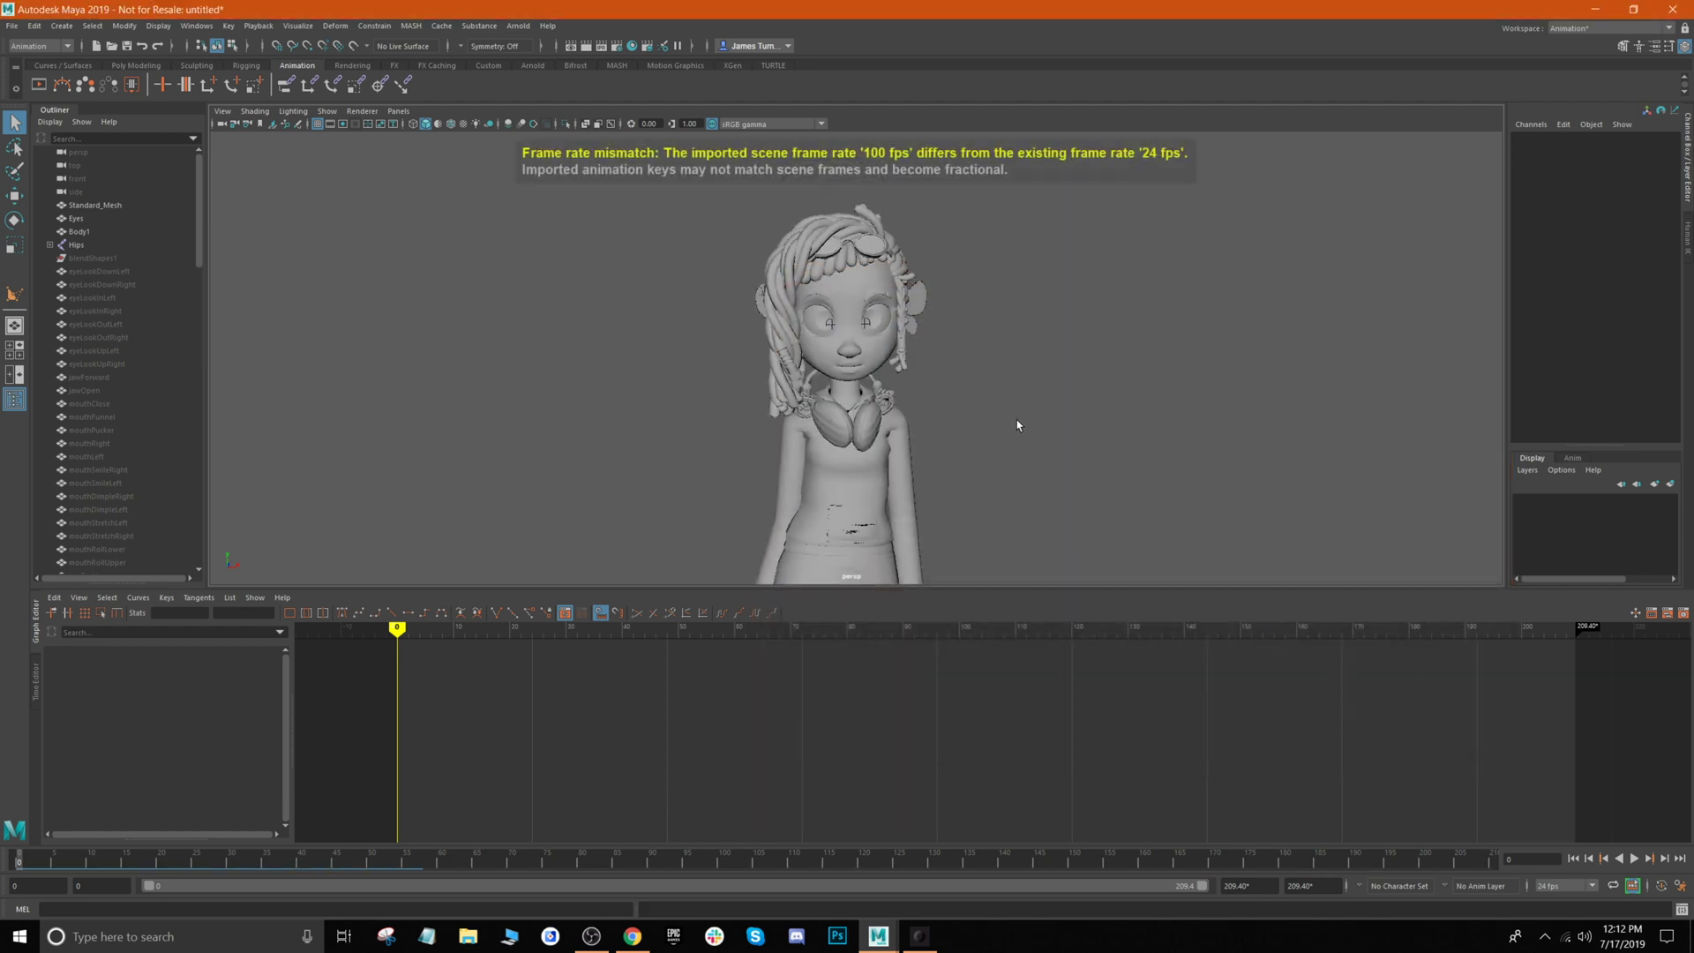
Select the imported green head and raise its pivot point up to the head.
alt+middle_drag(986, 416, 1003, 257)
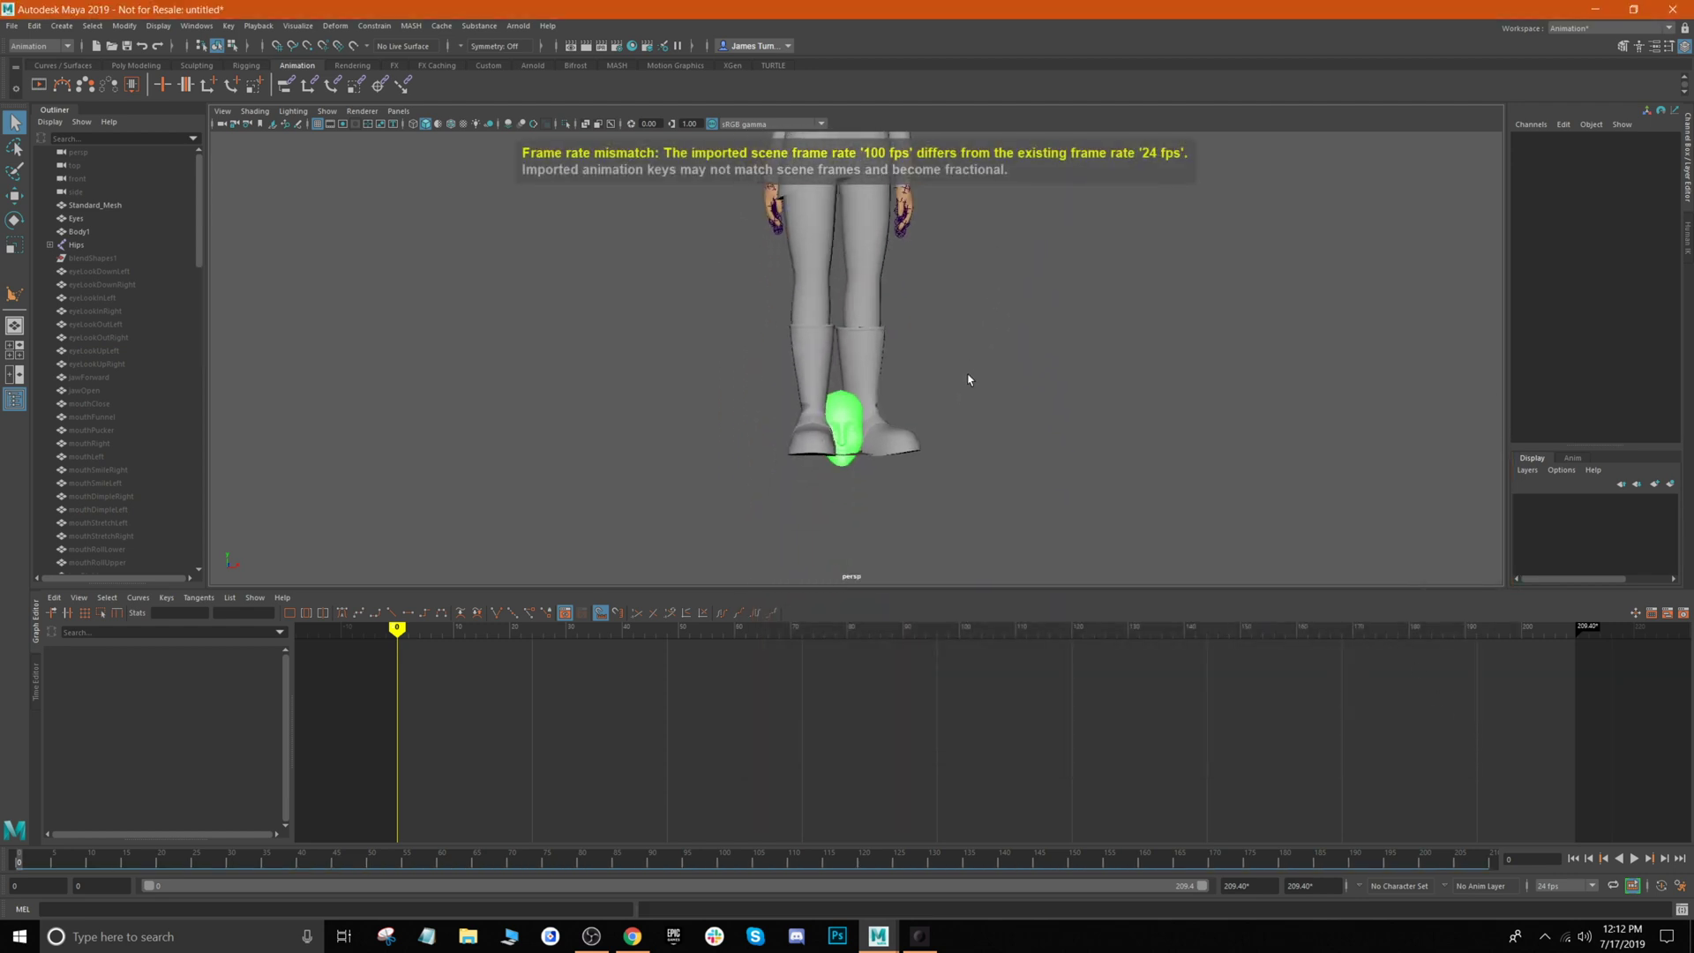
scroll(968, 380, down, 5)
click(849, 455)
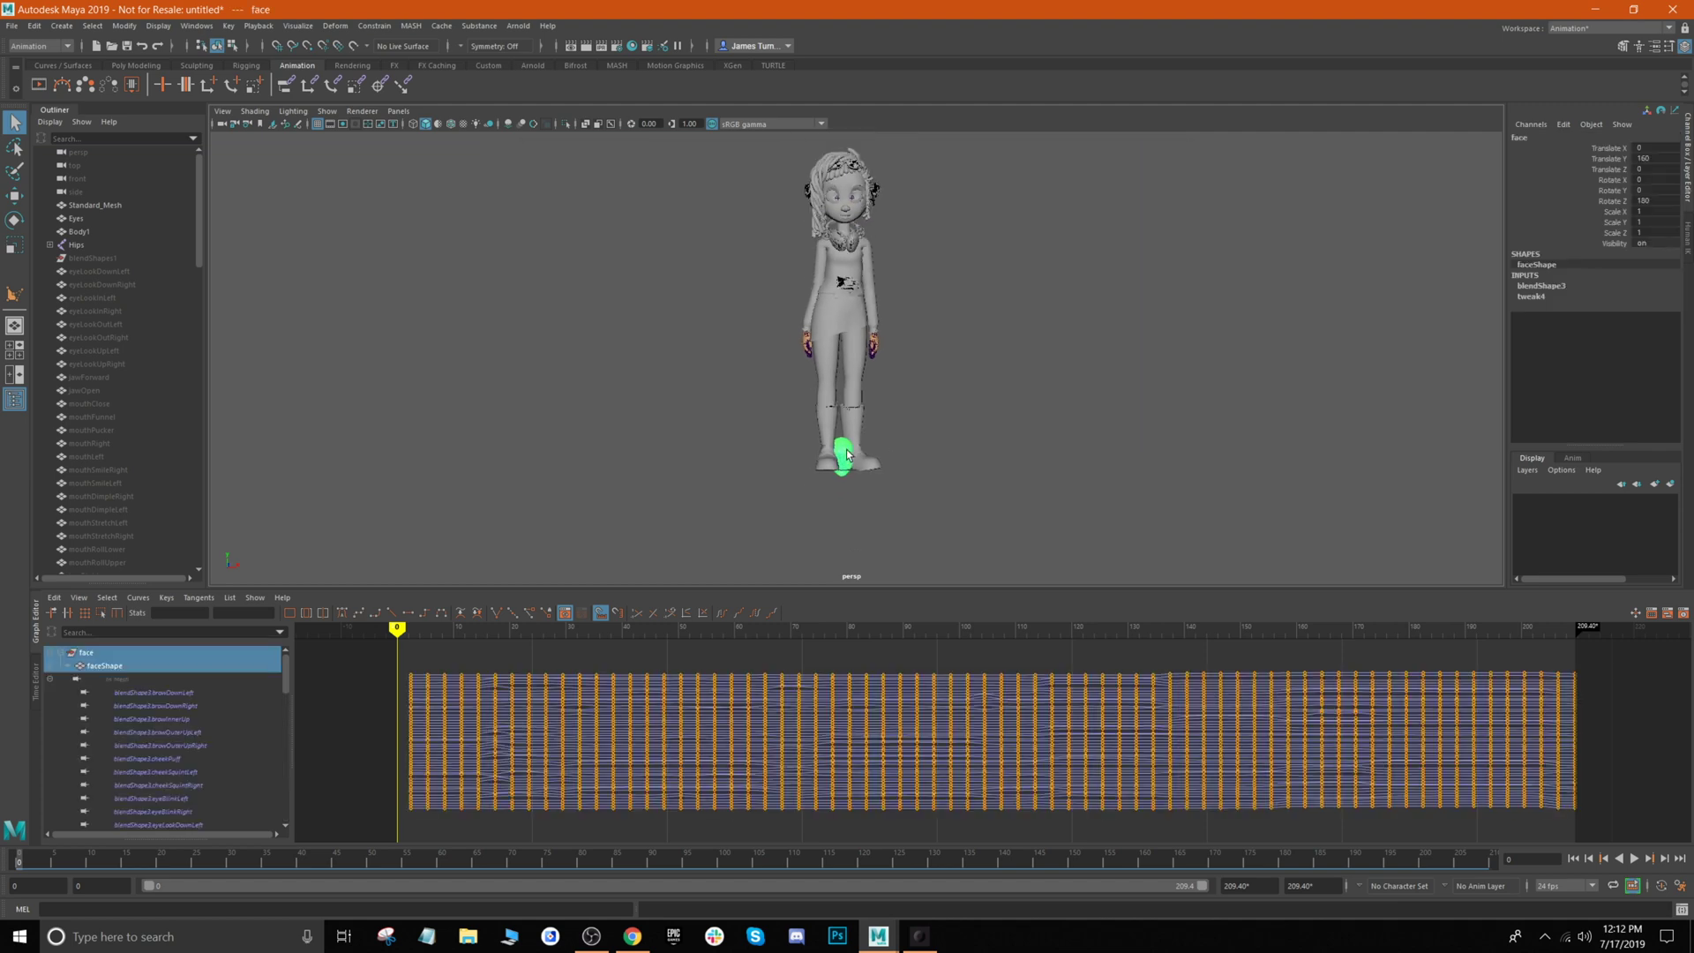
alt+middle_drag(879, 526, 851, 438)
key(e)
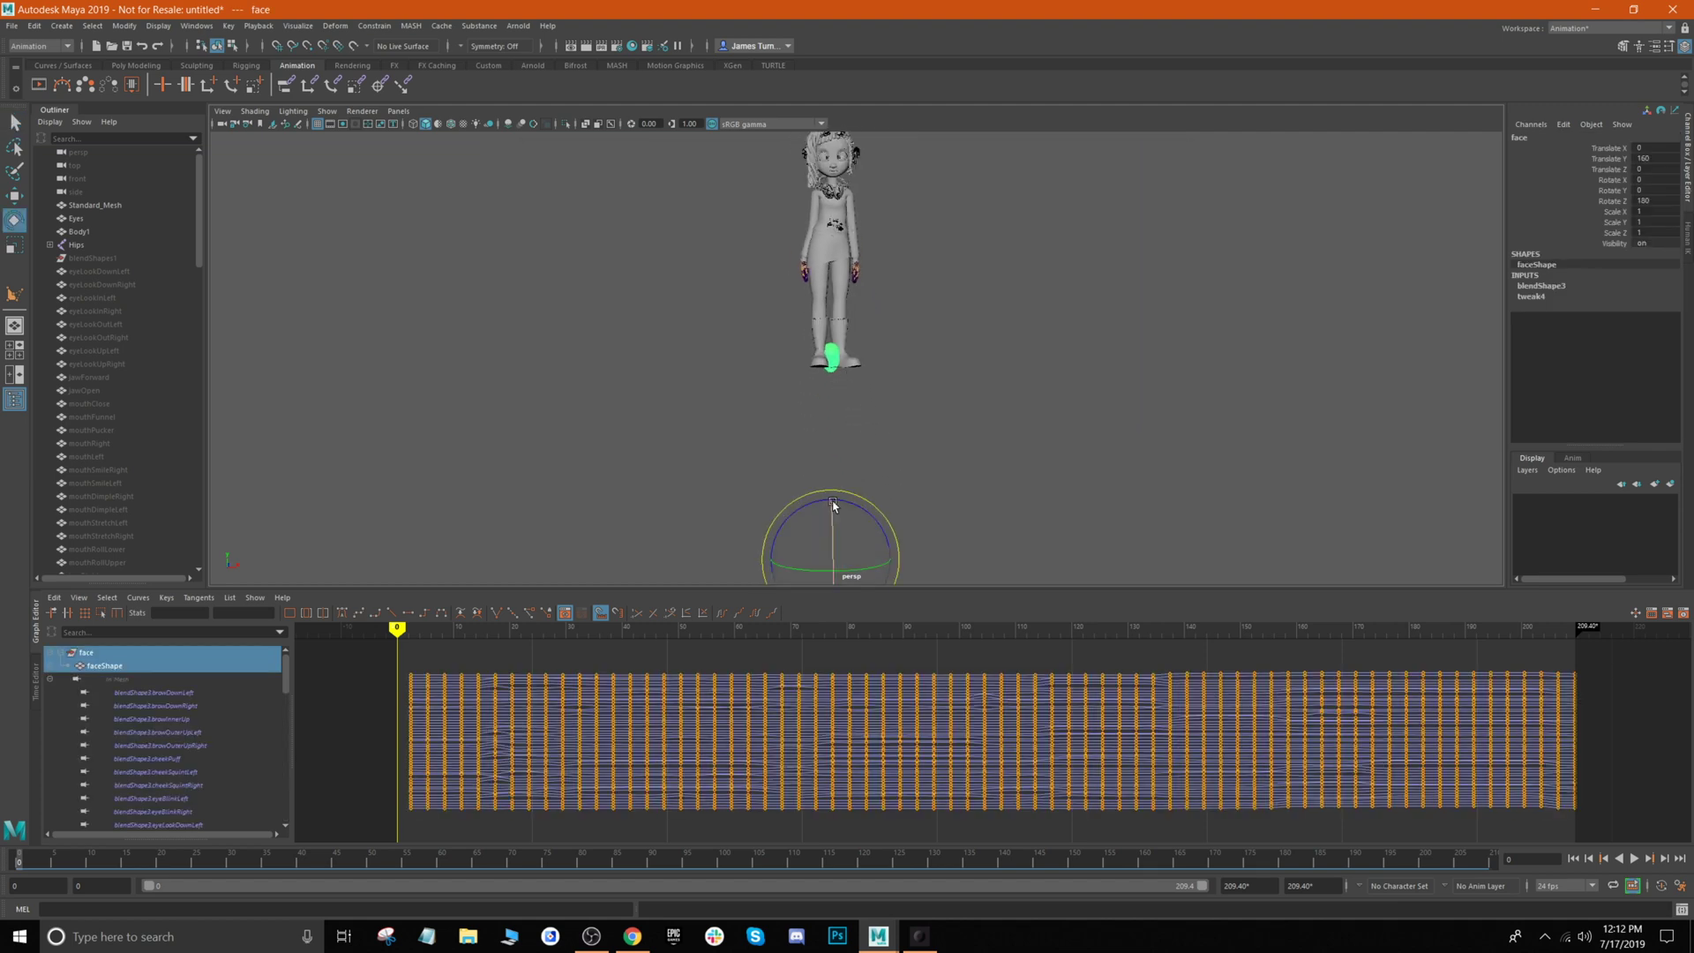
key(w)
key(d)
drag(829, 497, 813, 302)
key(d)
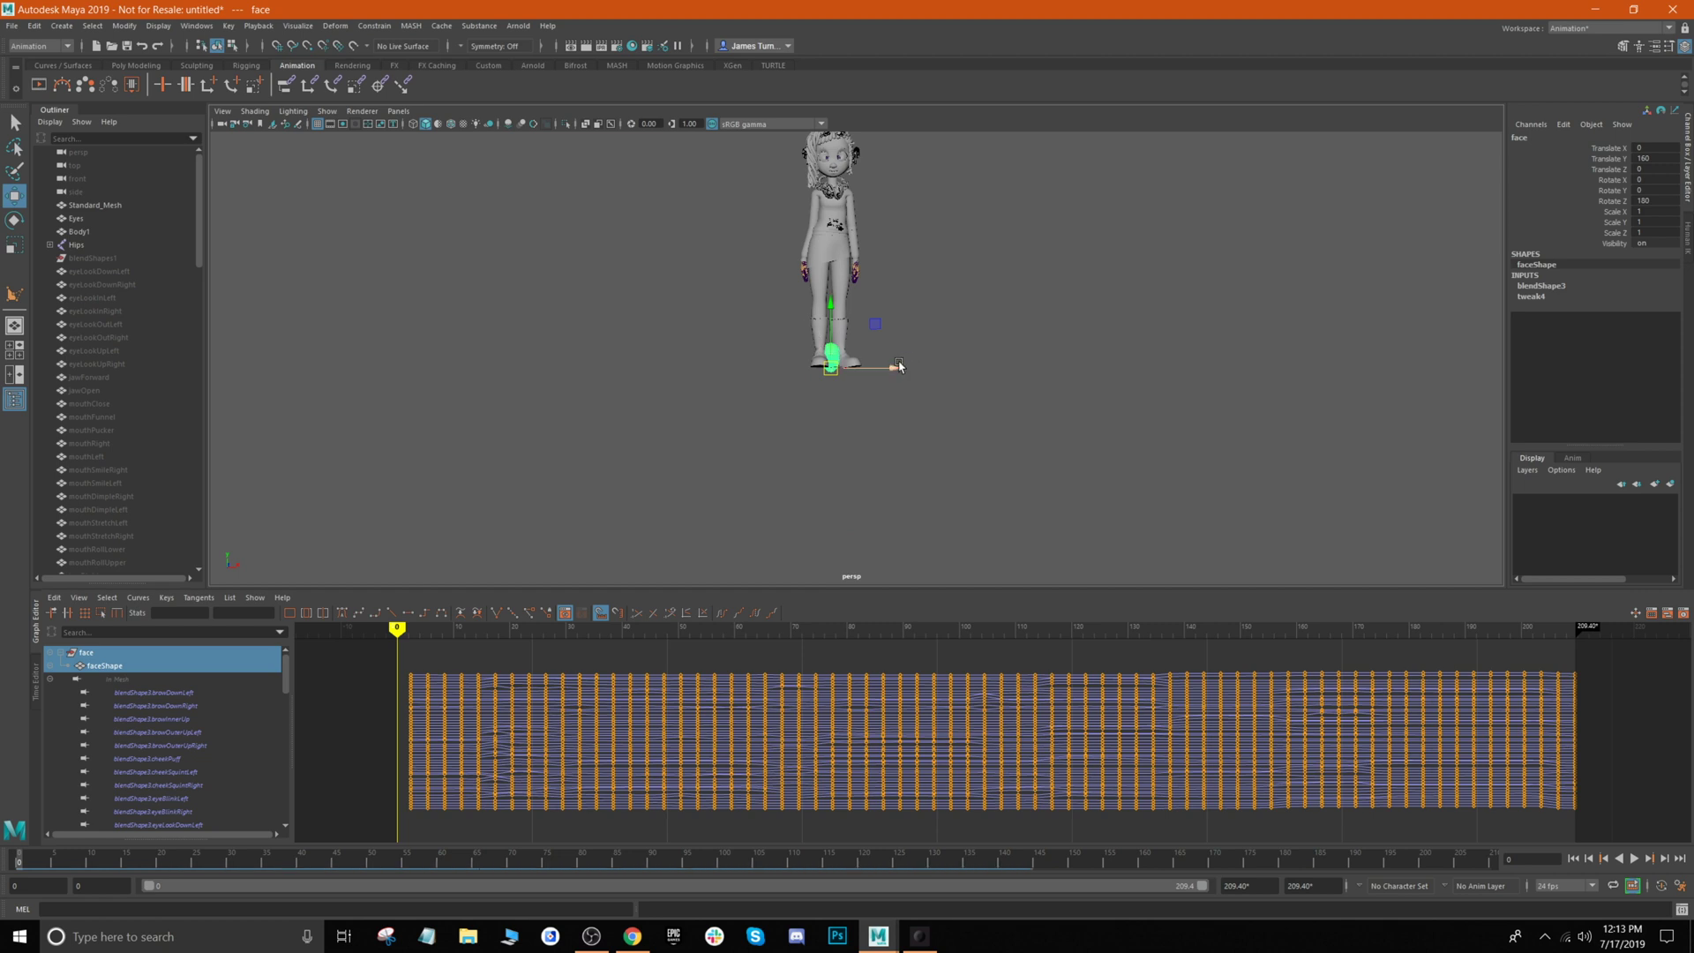
Move the green head up beside the character's face, then deselect it.
middle_drag(813, 308, 786, 324)
drag(758, 317, 759, 120)
scroll(784, 334, up, 3)
scroll(783, 334, up, 6)
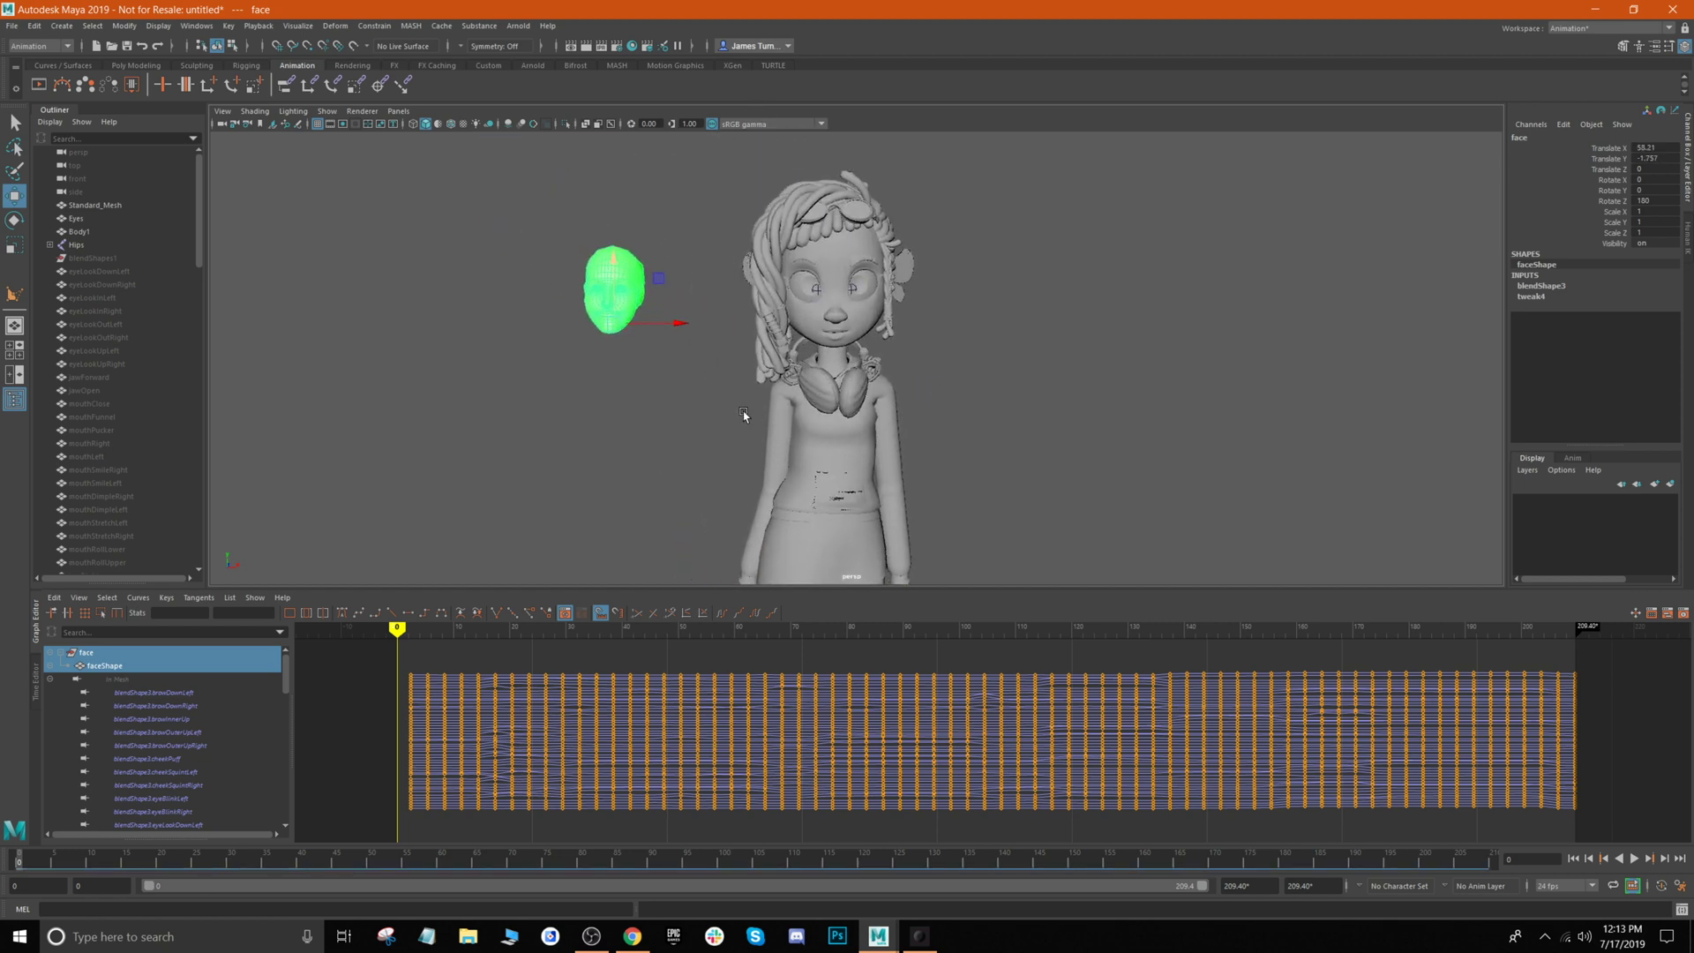
drag(611, 334, 639, 331)
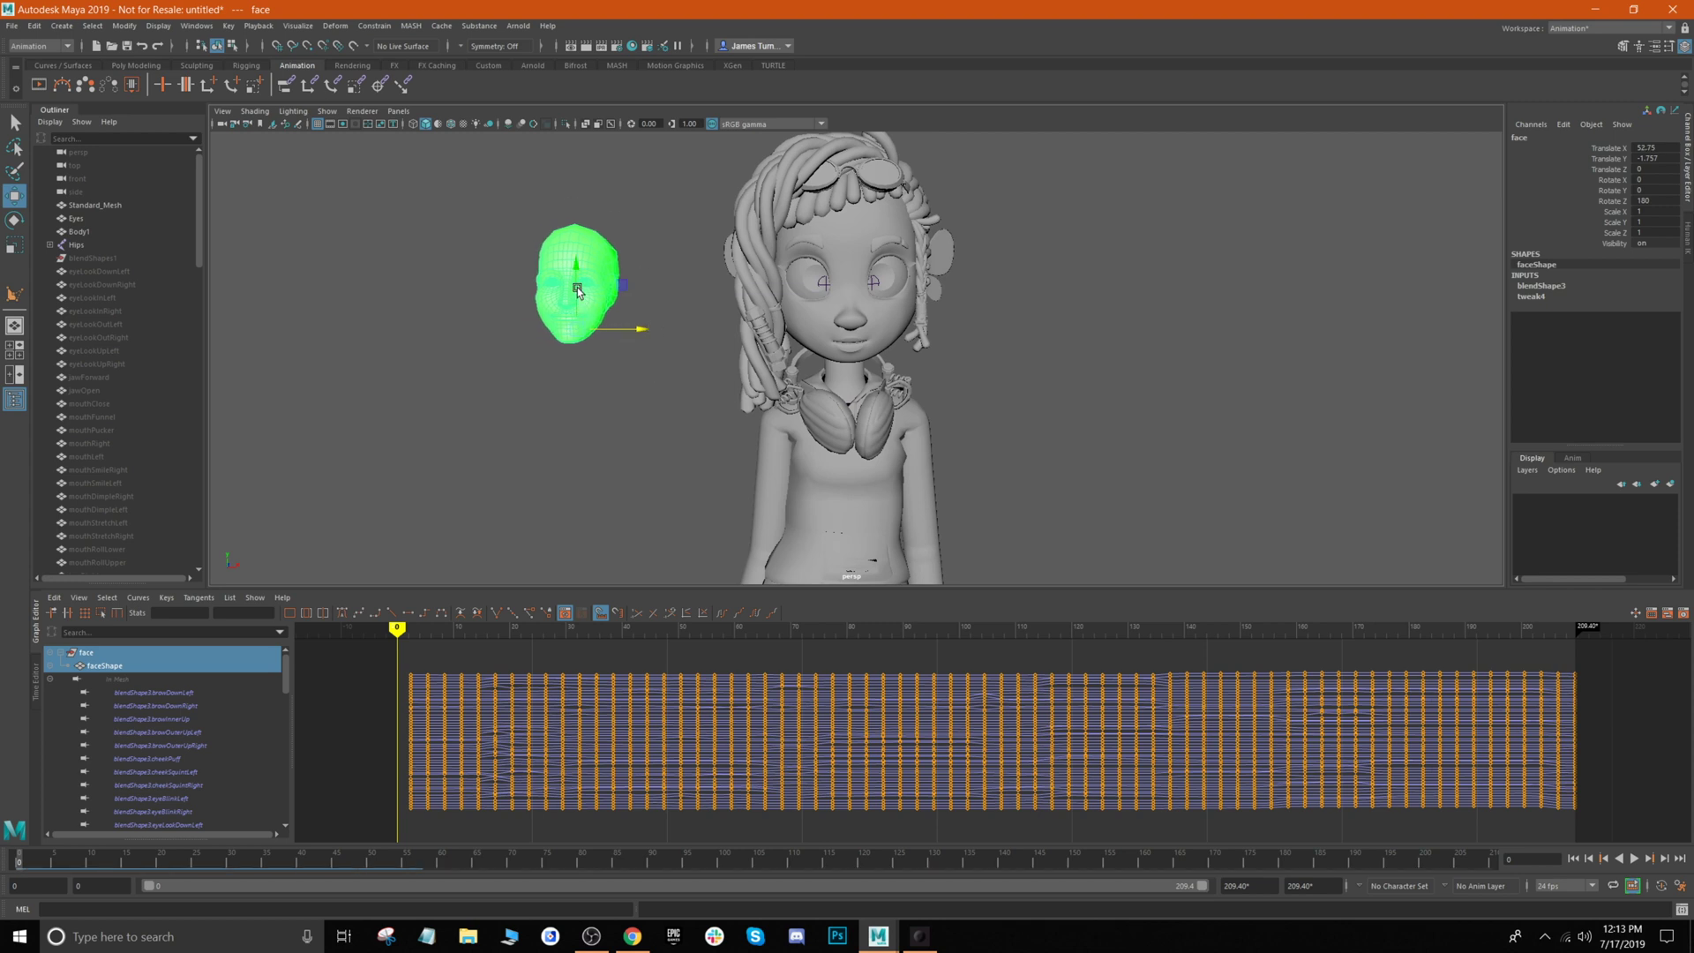
click(644, 258)
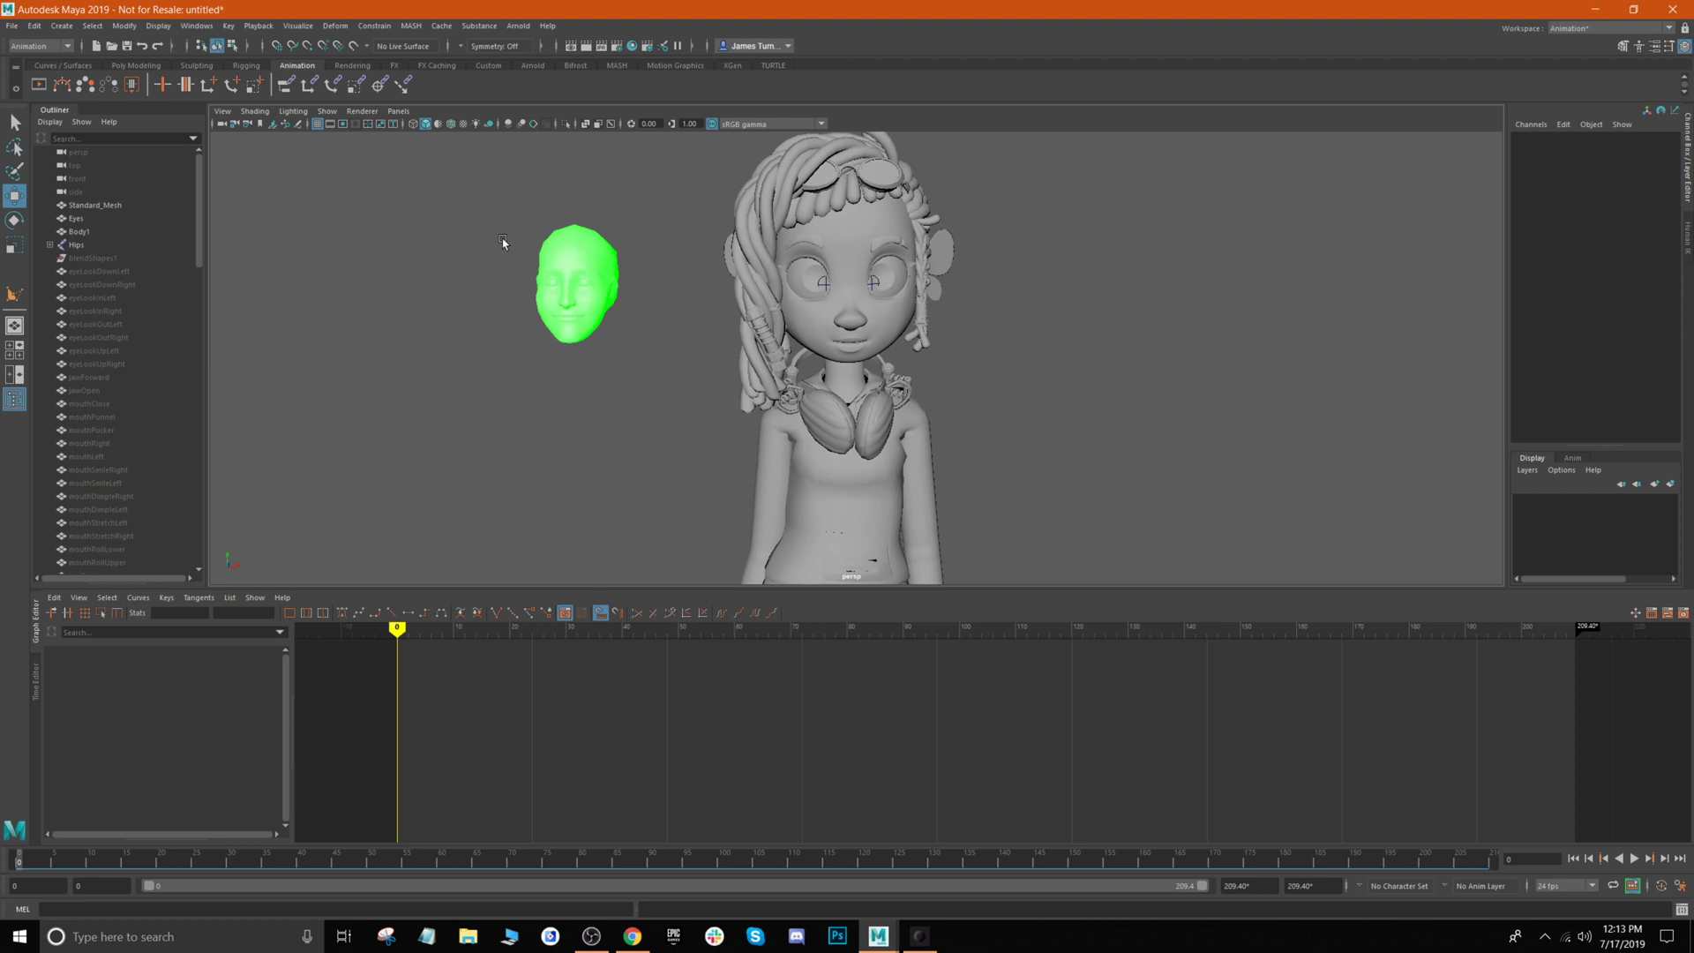
Open Hypershade and select all the green materials of the imported head.
click(196, 25)
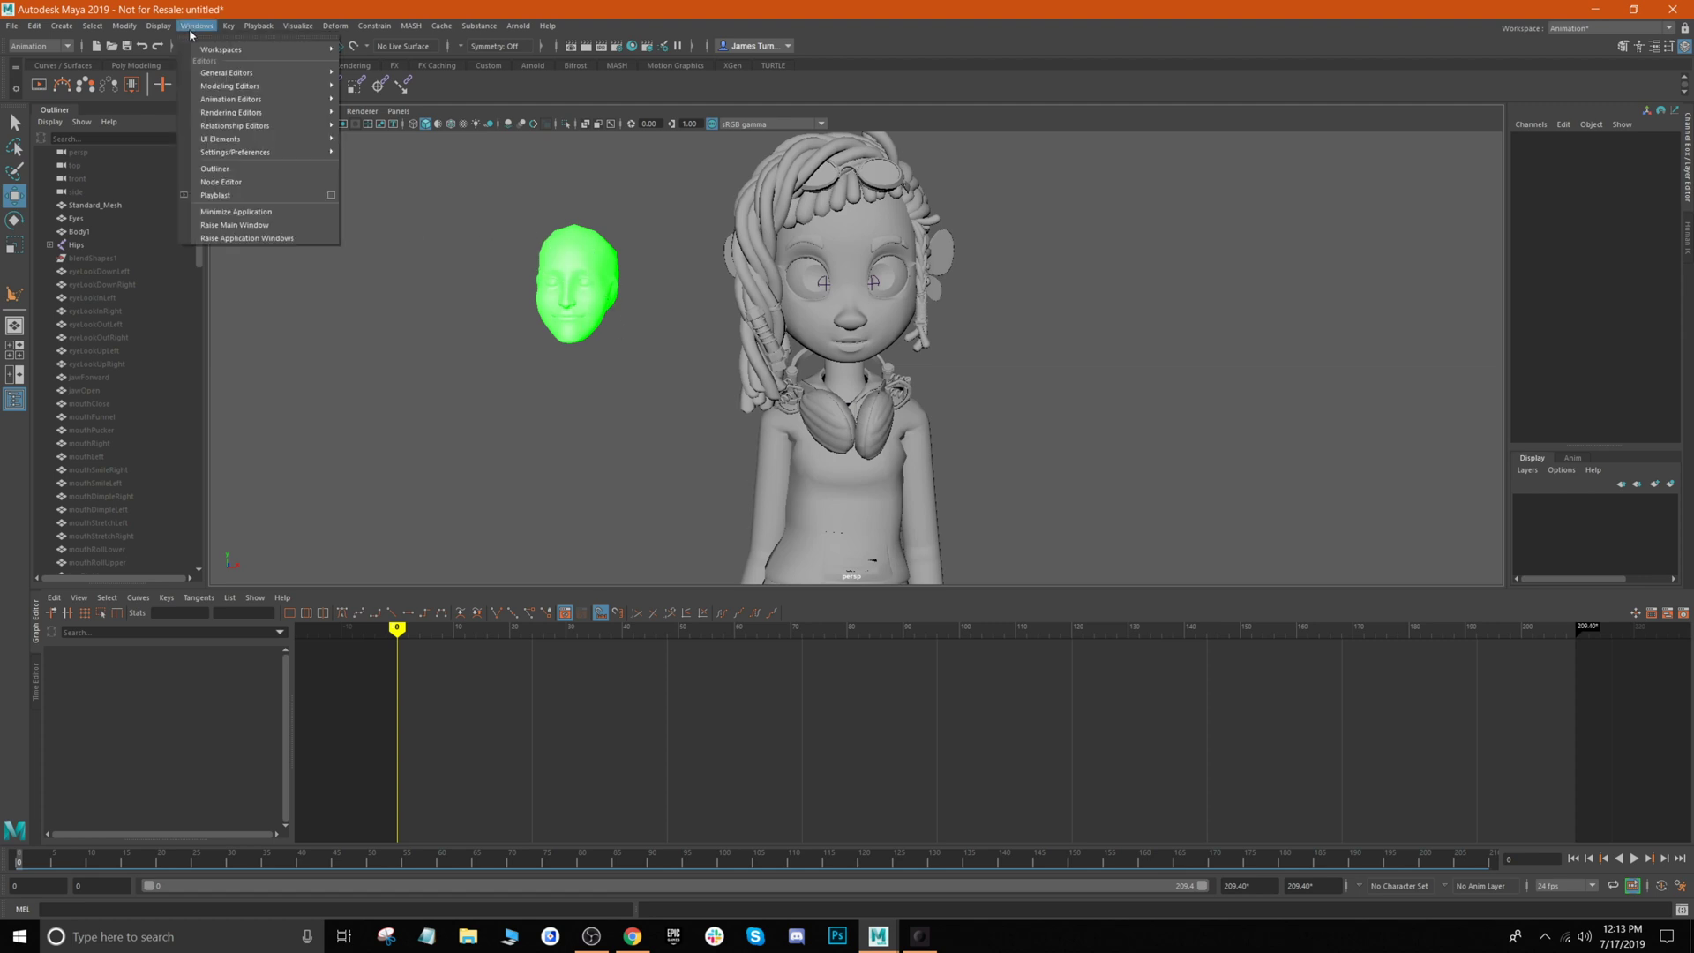
mouse_move(243, 113)
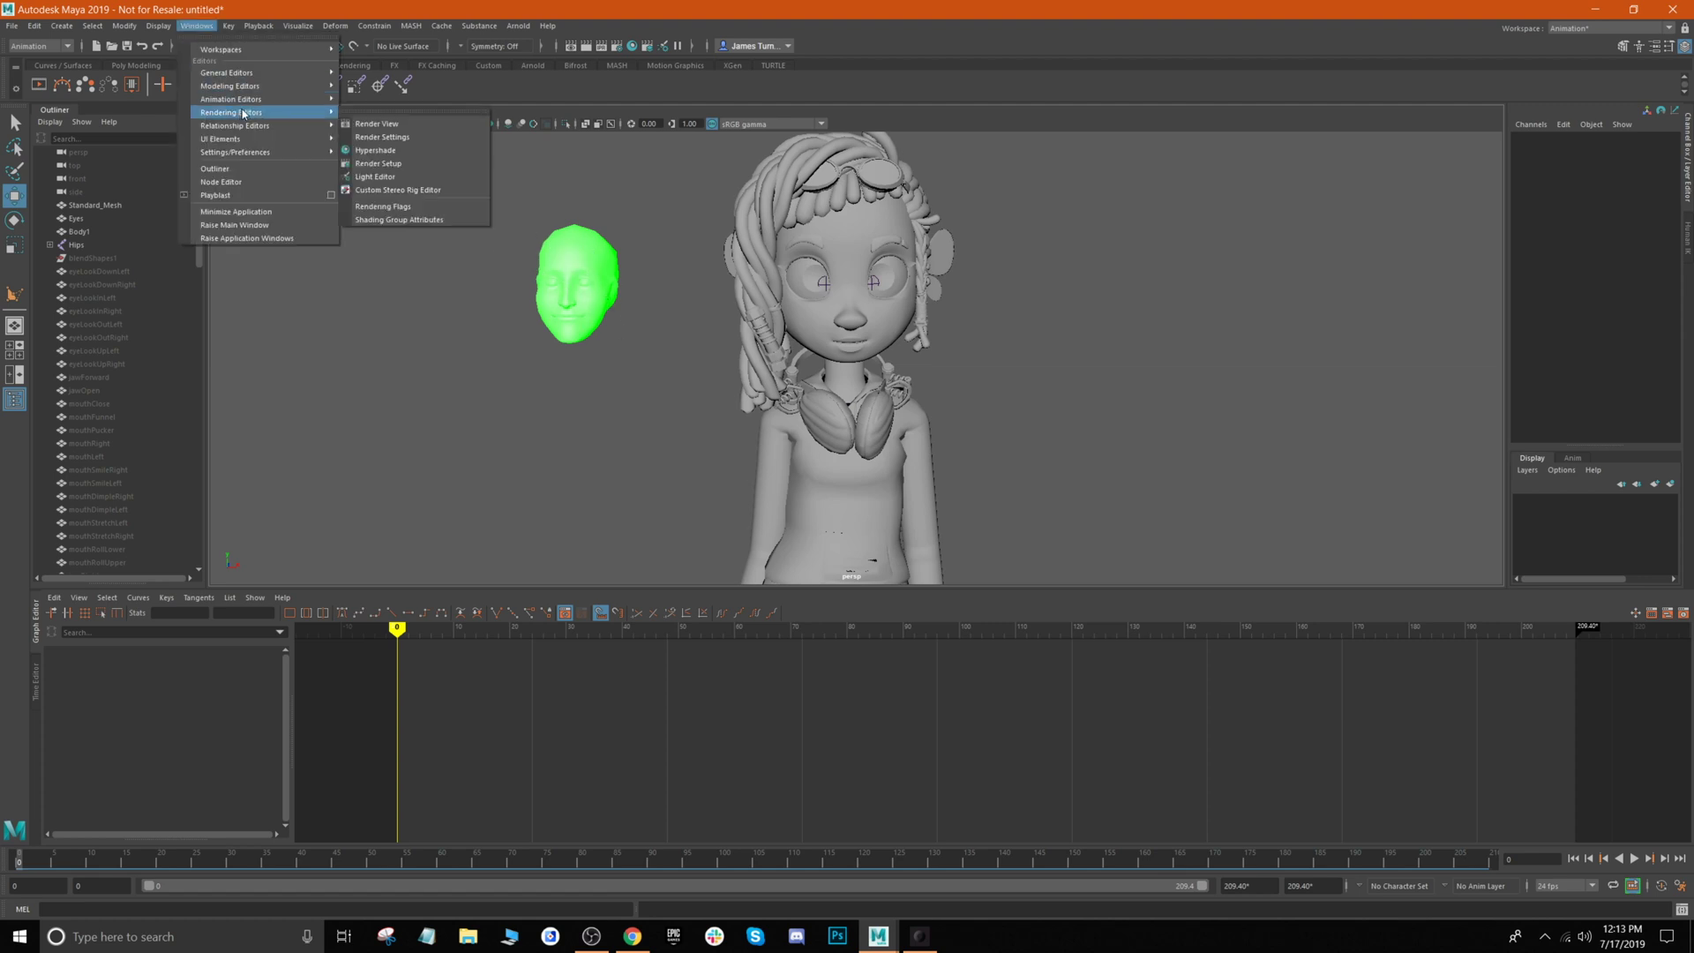
click(409, 151)
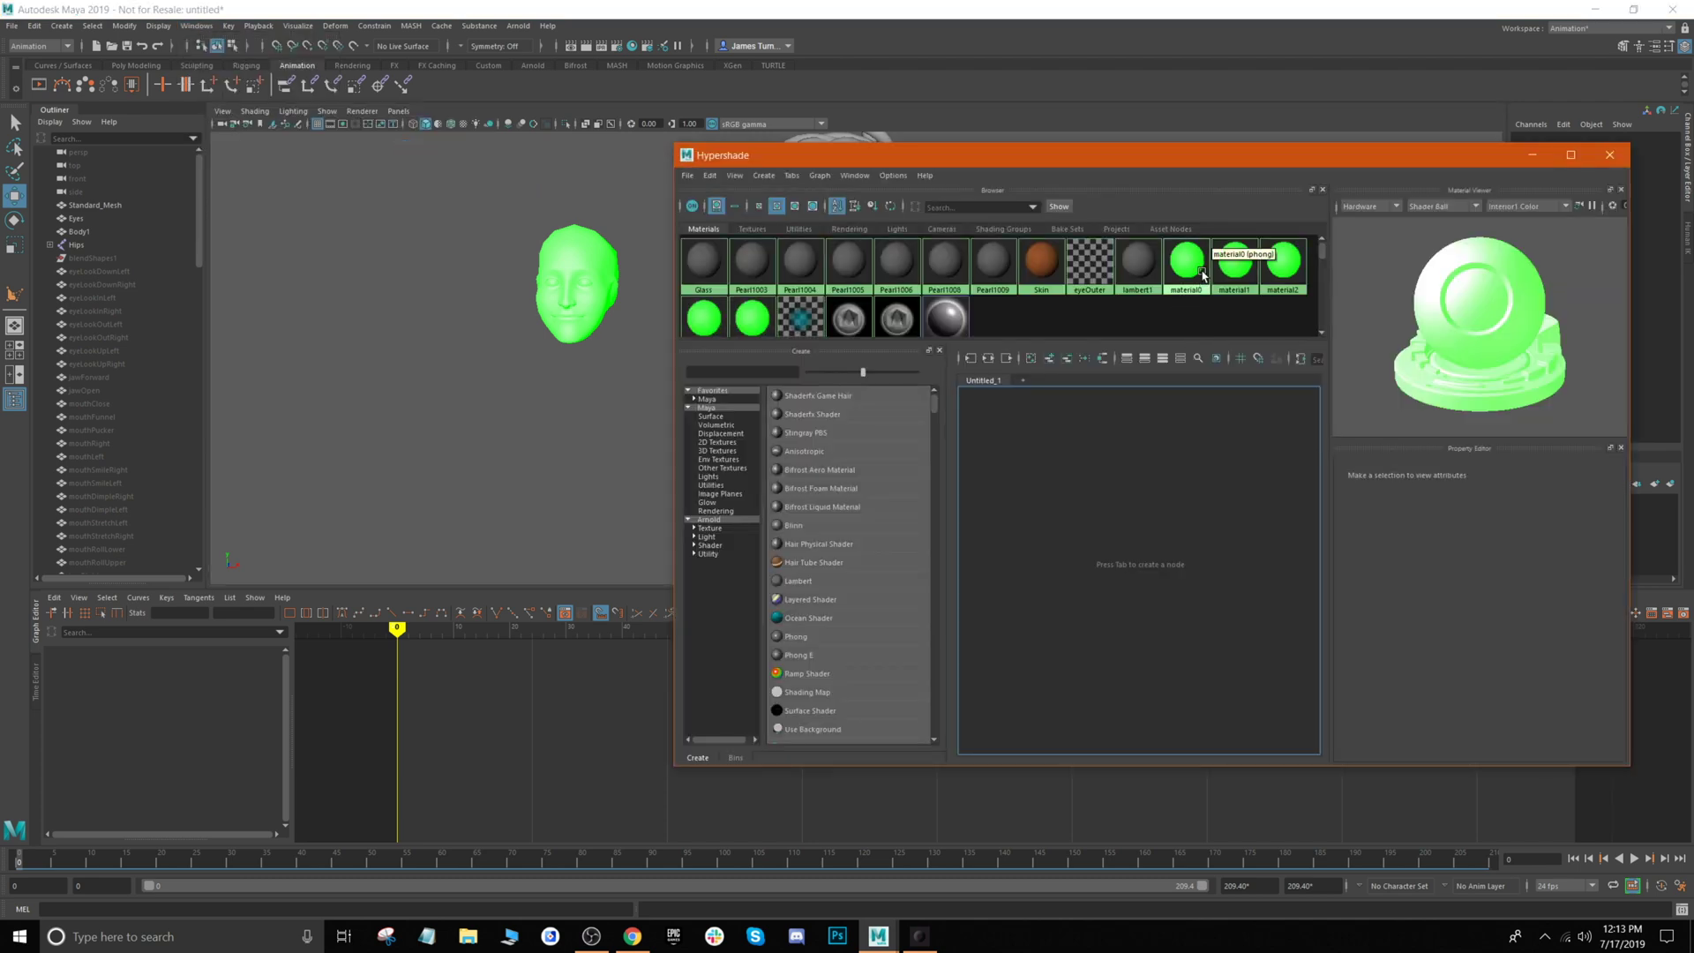
drag(1228, 280, 1178, 265)
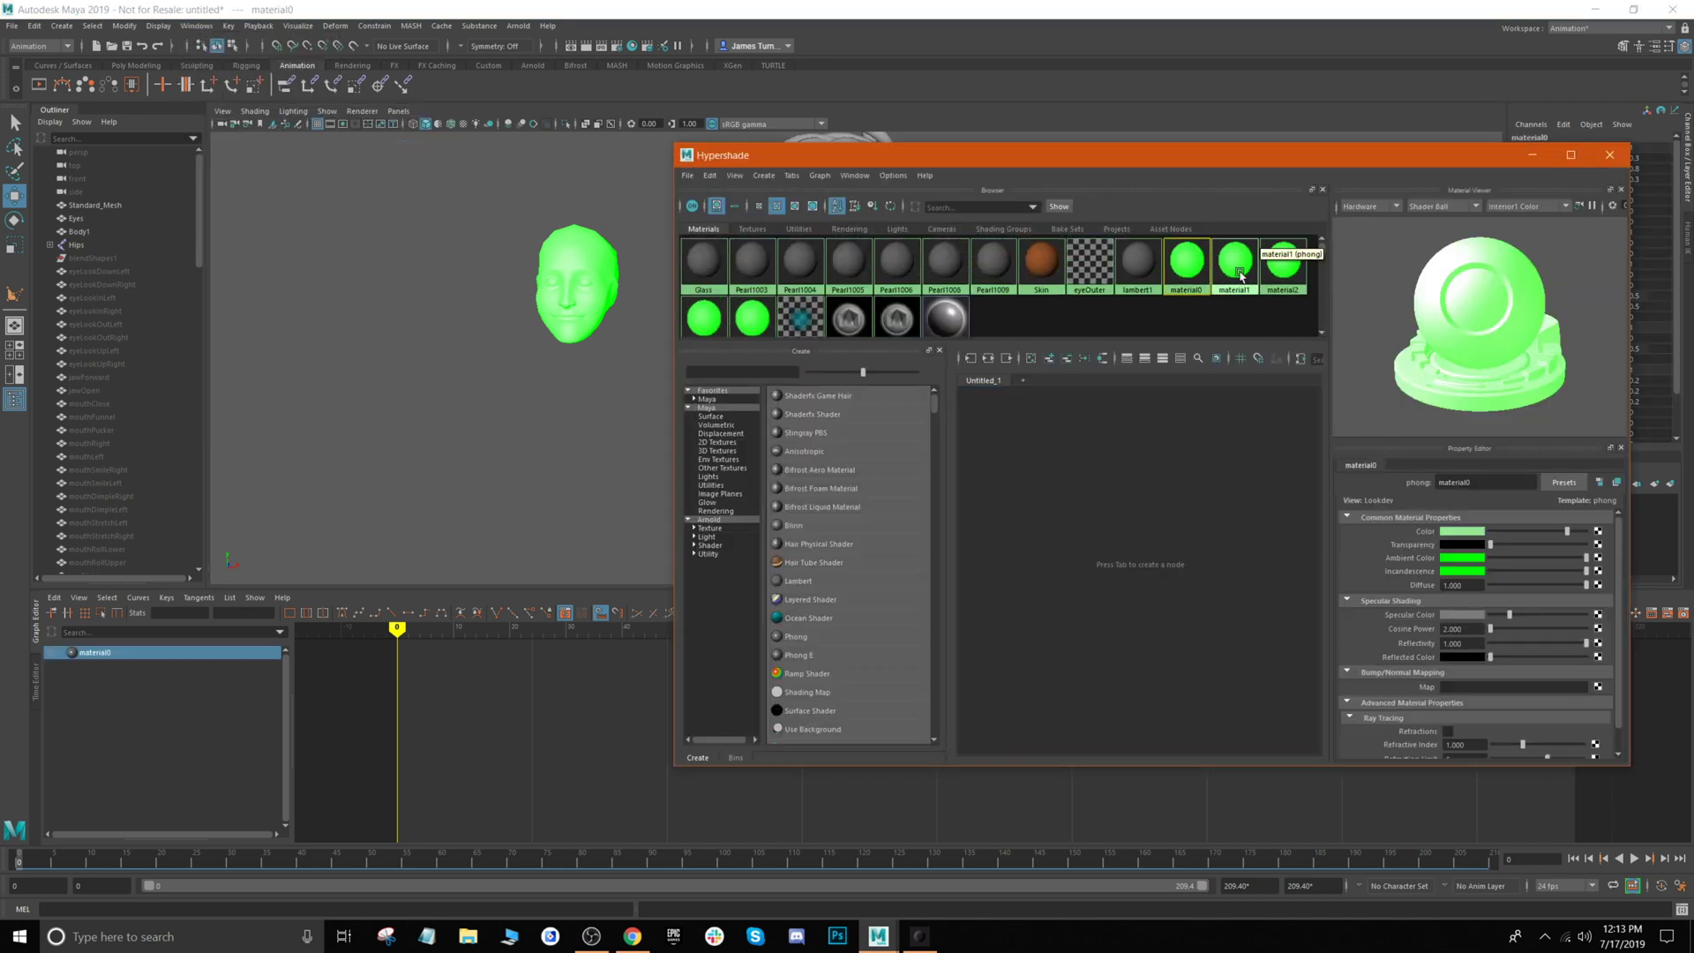
shift+click(1298, 264)
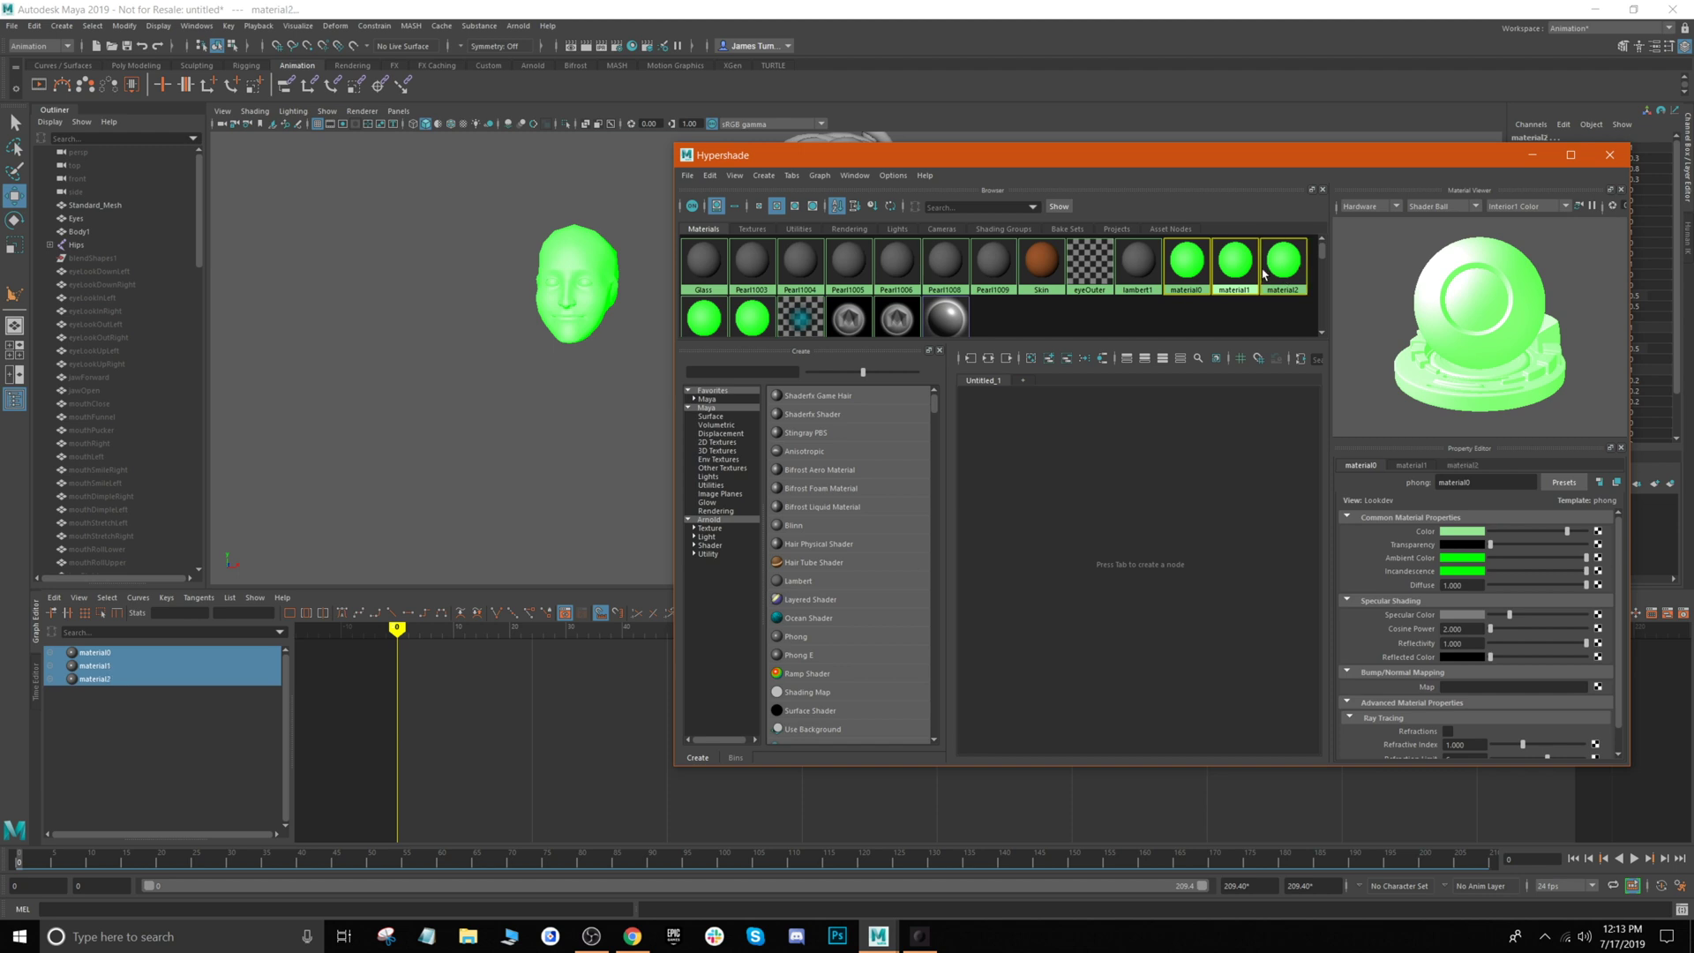
shift+click(719, 325)
shift+click(751, 328)
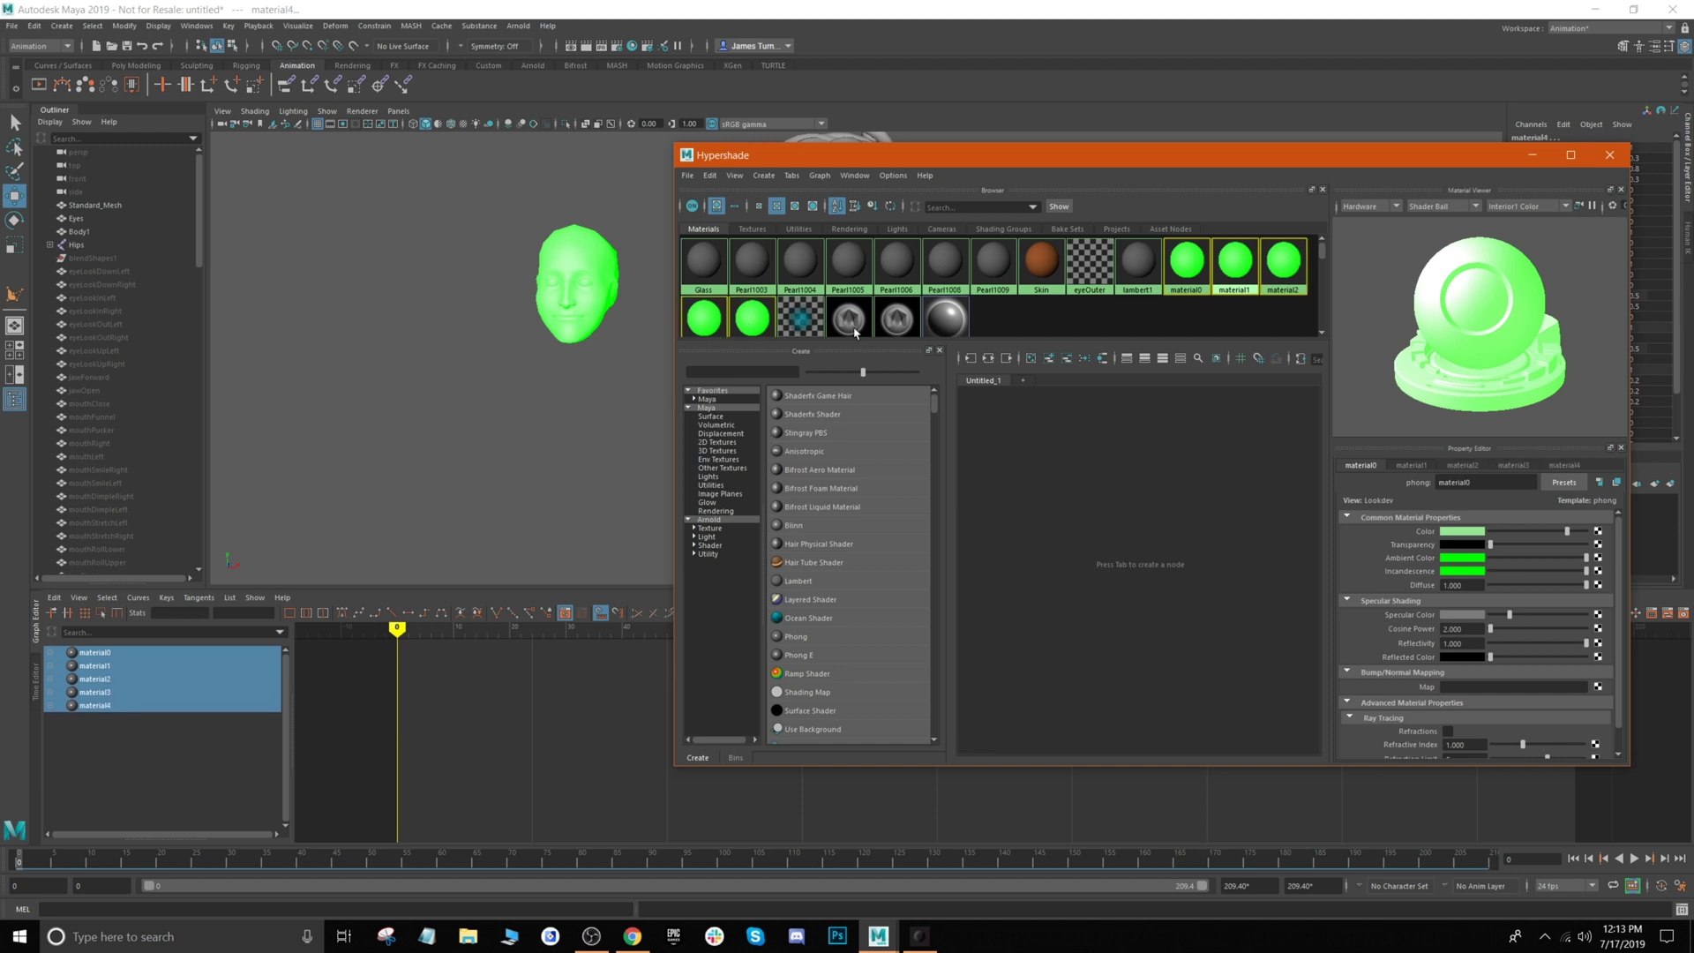
Set the green materials' Color to grey and reselect all four materials.
click(1459, 533)
click(1473, 510)
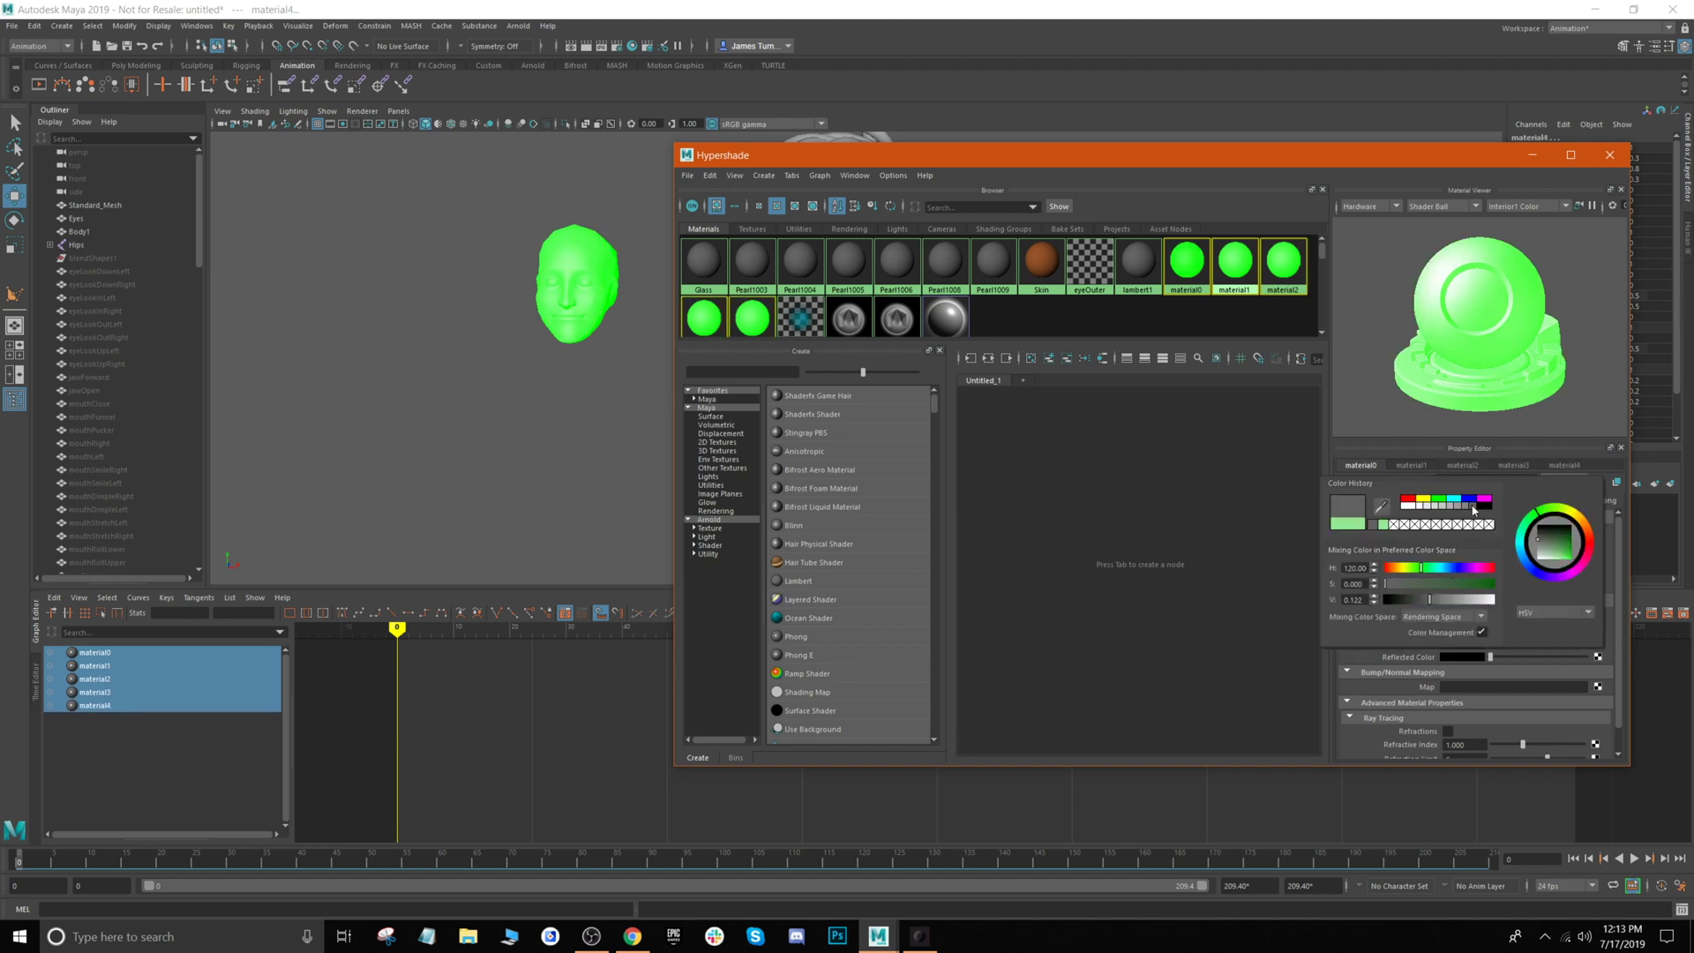
click(1469, 565)
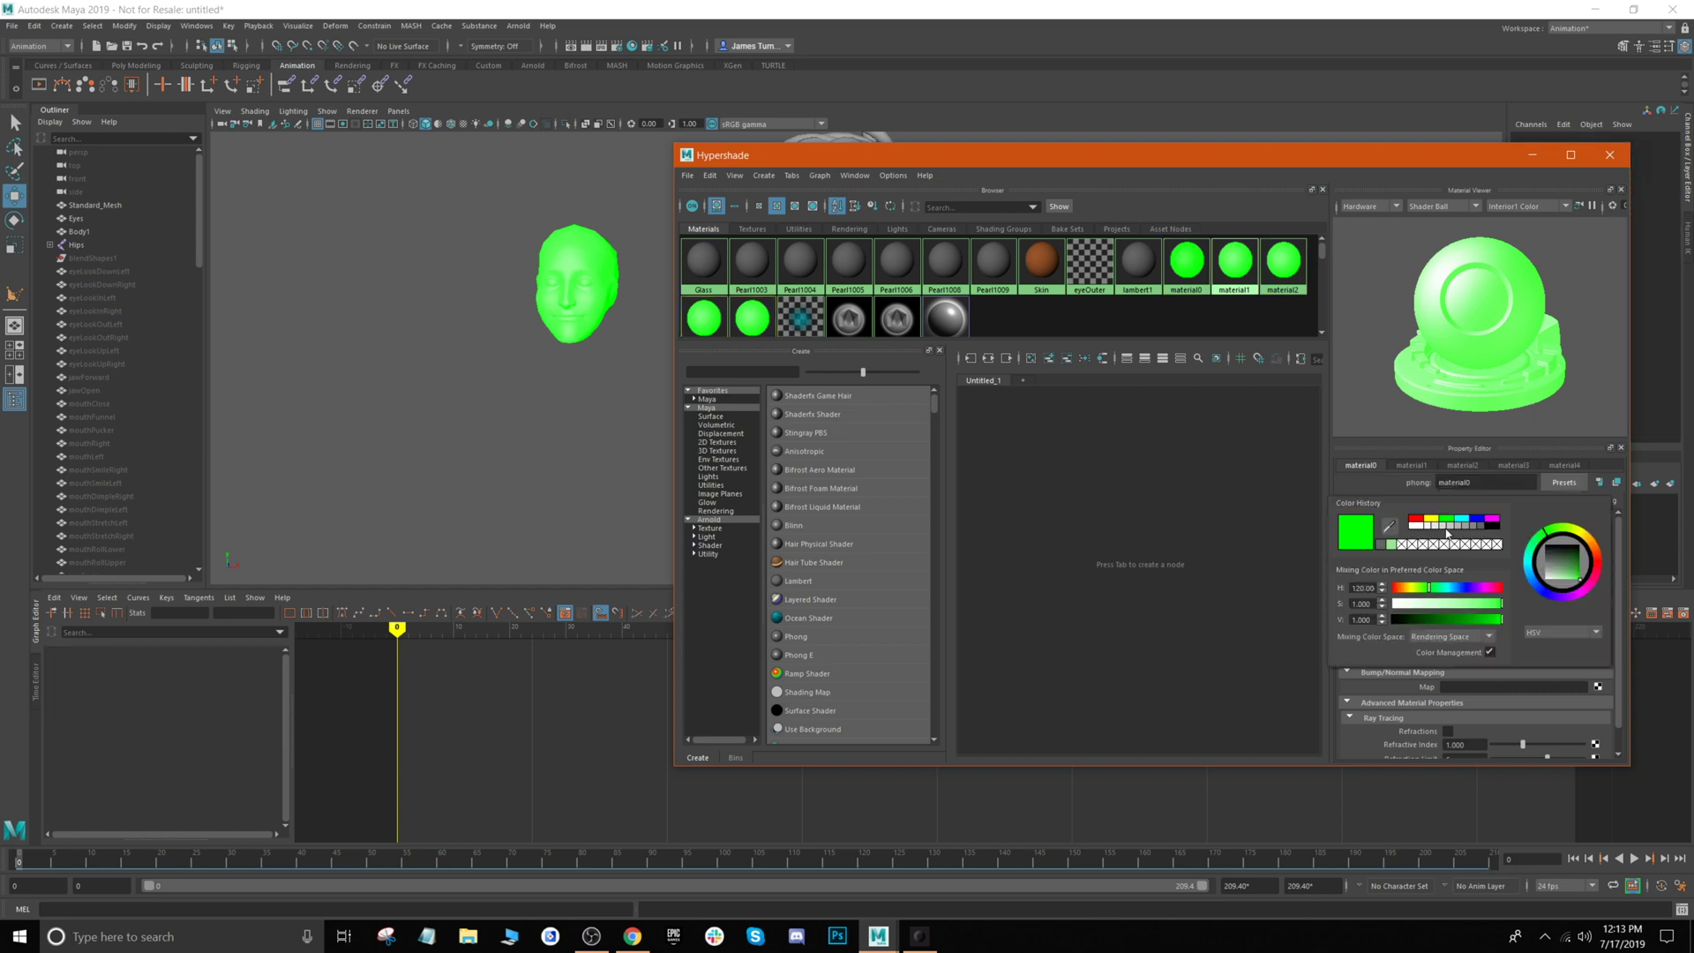
click(1187, 264)
shift+click(1235, 270)
shift+click(1262, 279)
shift+click(703, 318)
shift+click(752, 318)
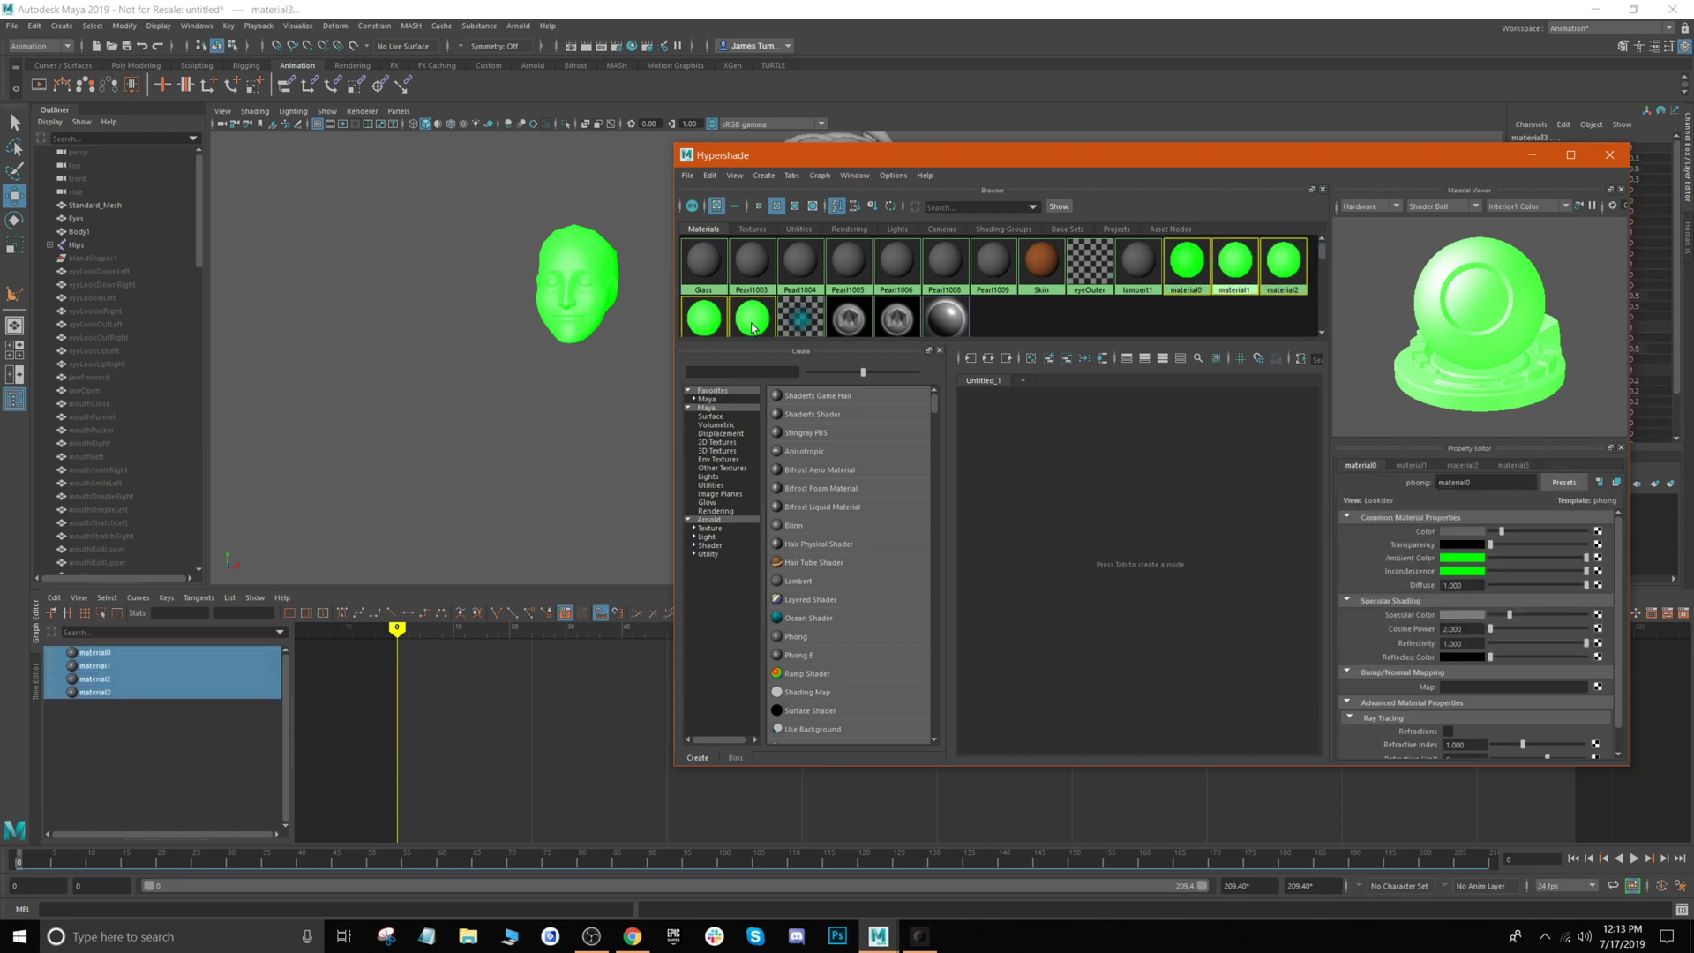
Set Ambient Color and Incandescence to dark grey, then close Hypershade.
click(1478, 560)
click(1489, 531)
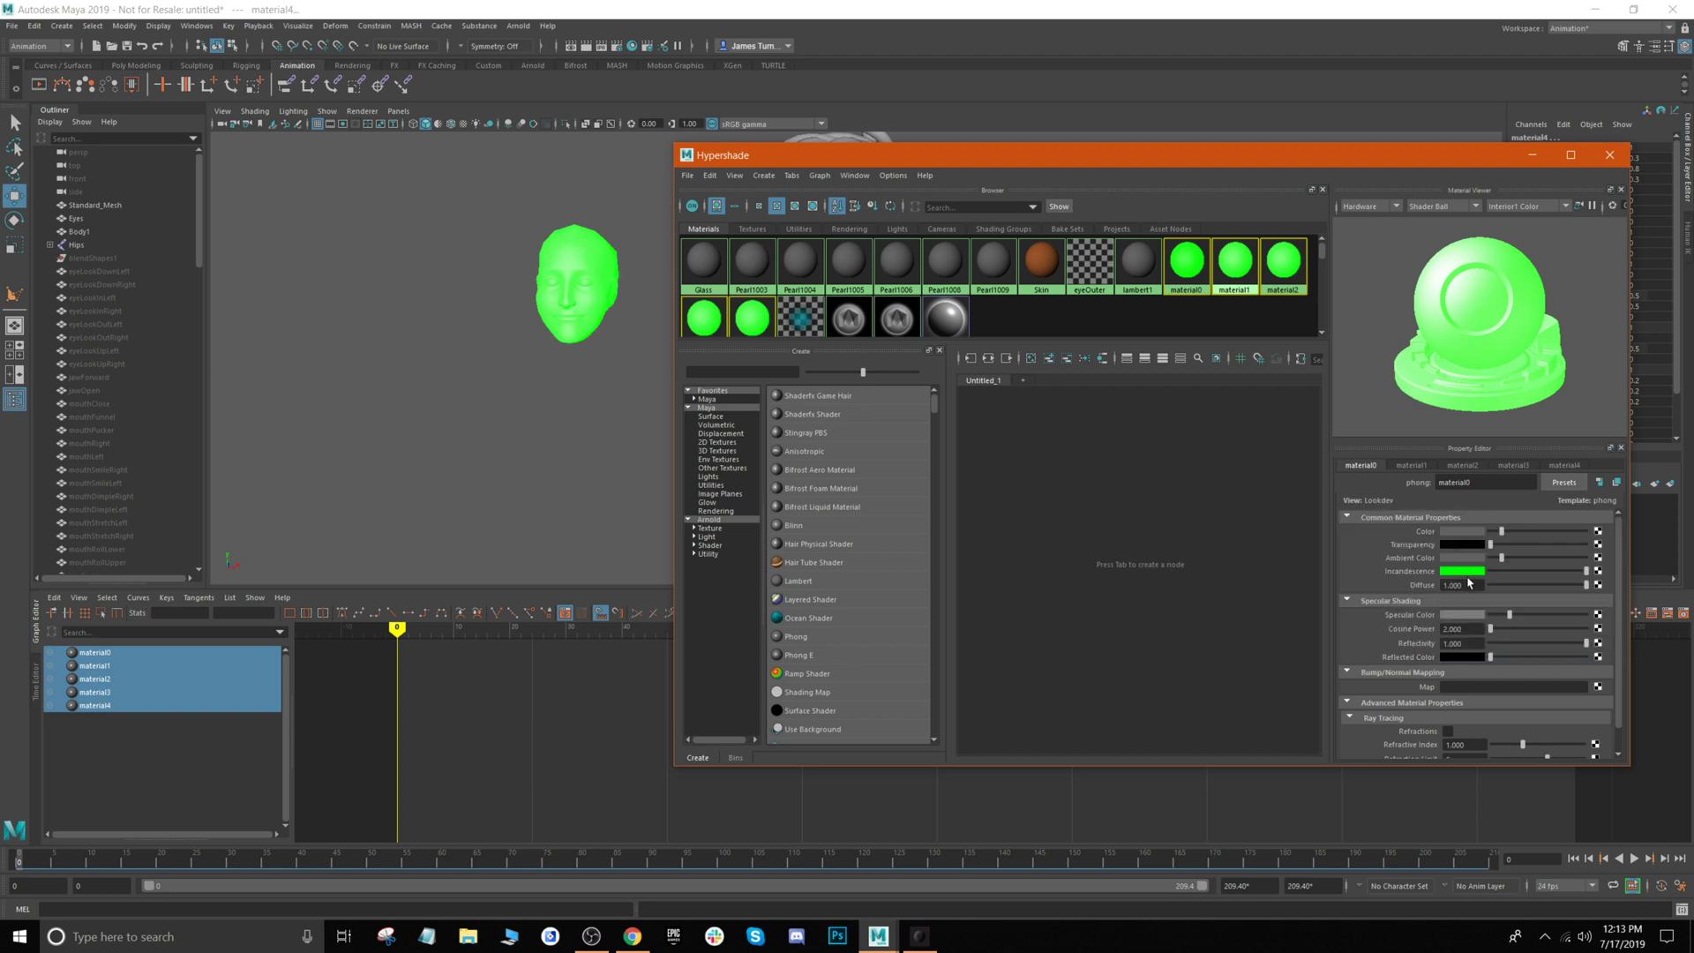
click(1474, 571)
click(1483, 540)
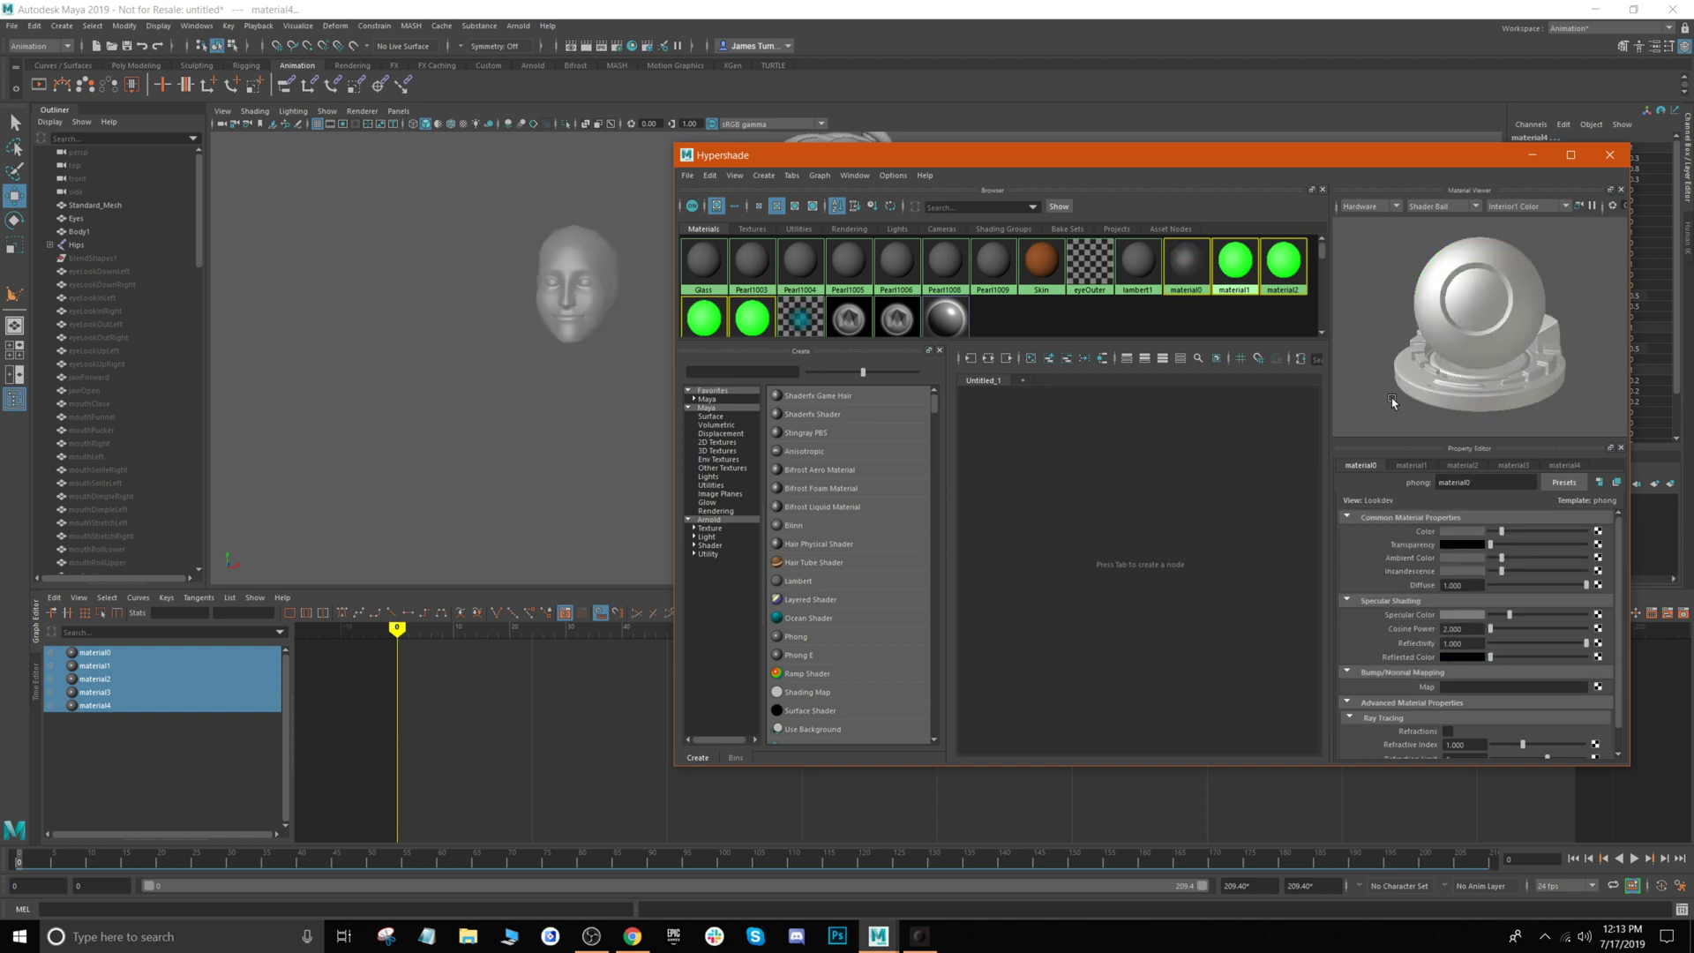
click(1597, 158)
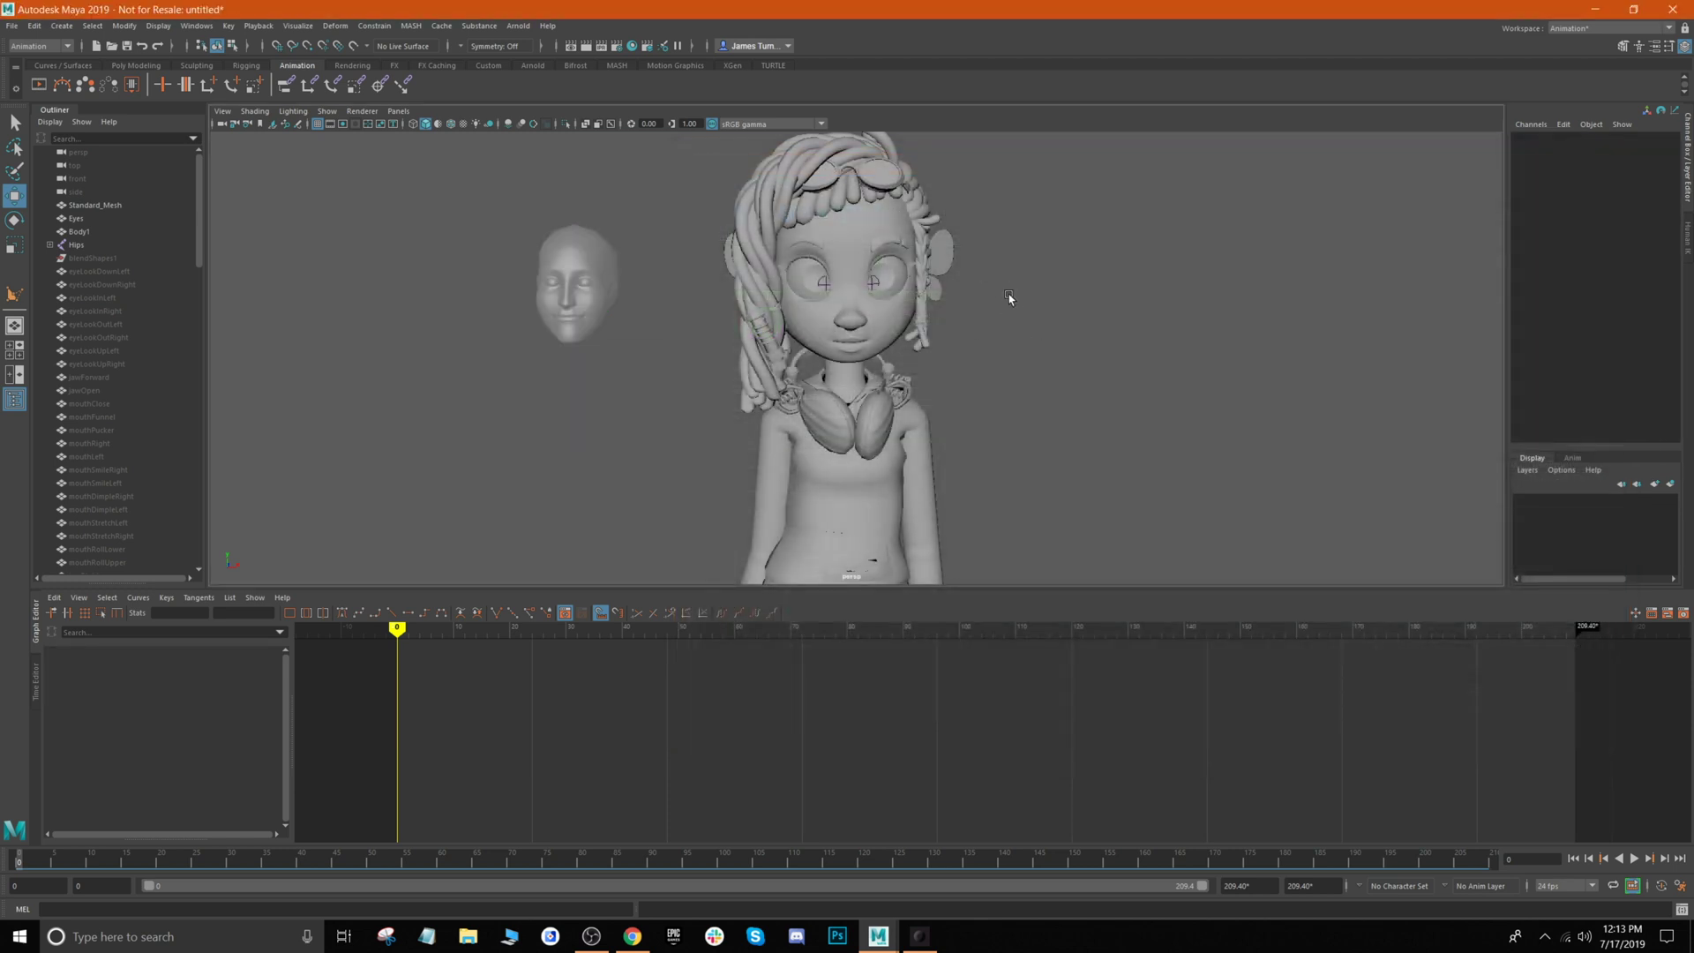
alt+right_drag(1008, 298, 1011, 329)
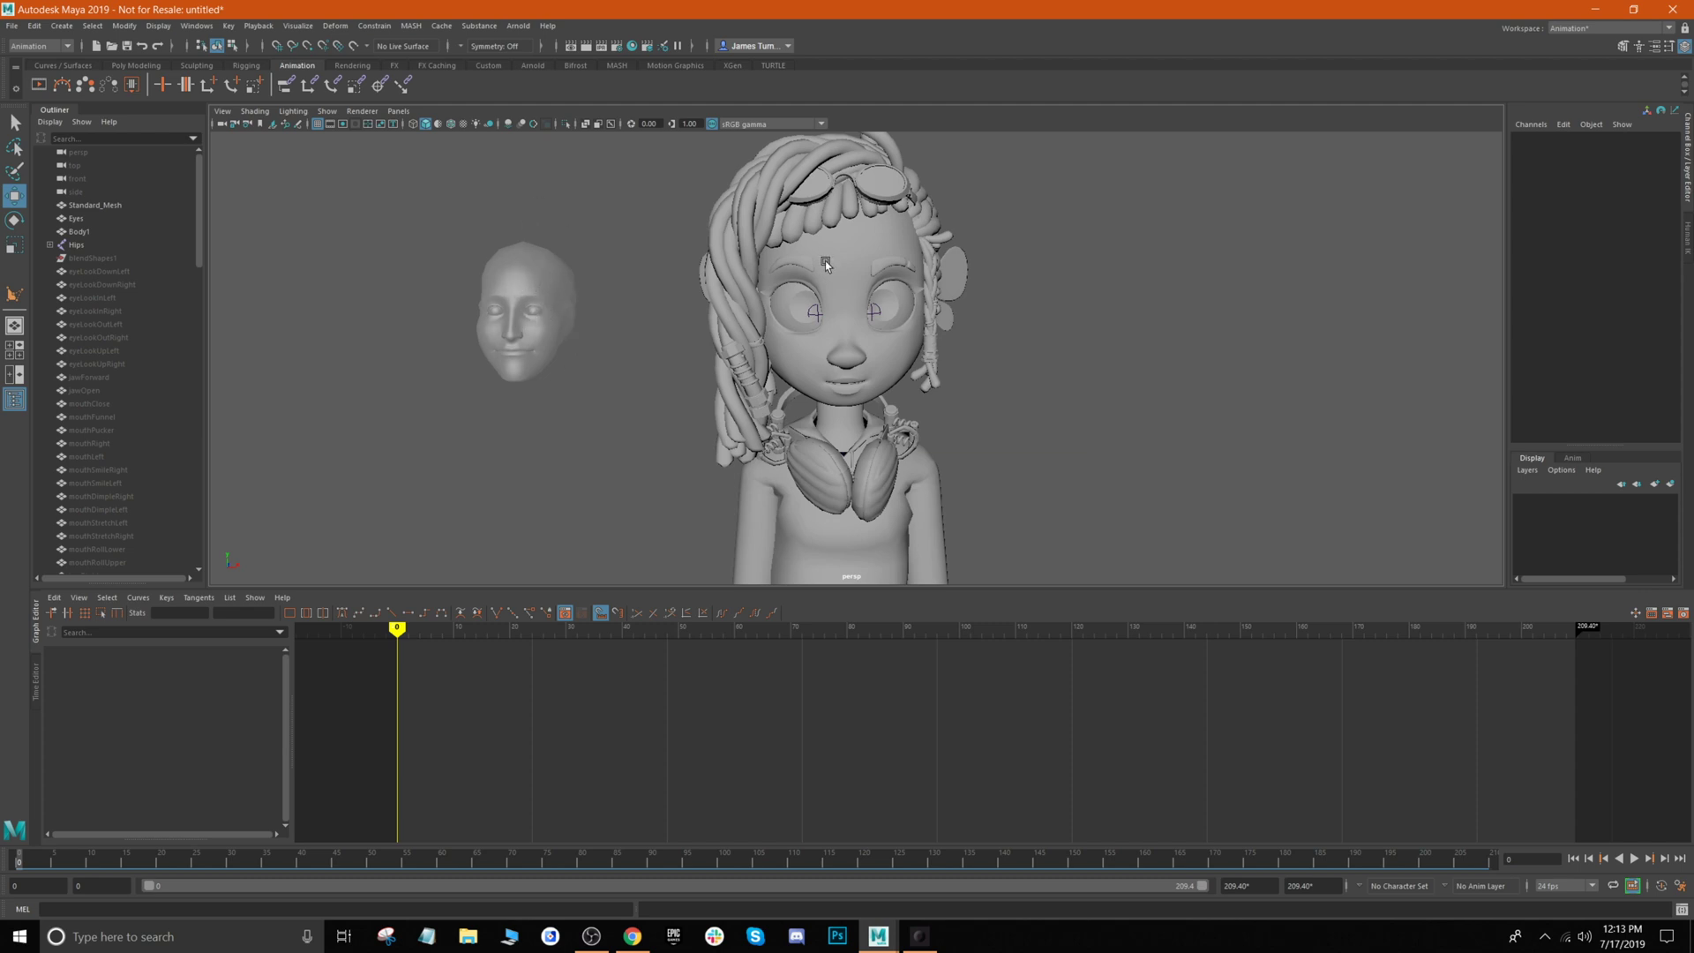
click(27, 863)
mouse_move(27, 863)
mouse_down()
mouse_move(1399, 839)
mouse_move(18, 834)
mouse_move(582, 858)
mouse_move(55, 861)
mouse_up()
scroll(88, 389, down, 10)
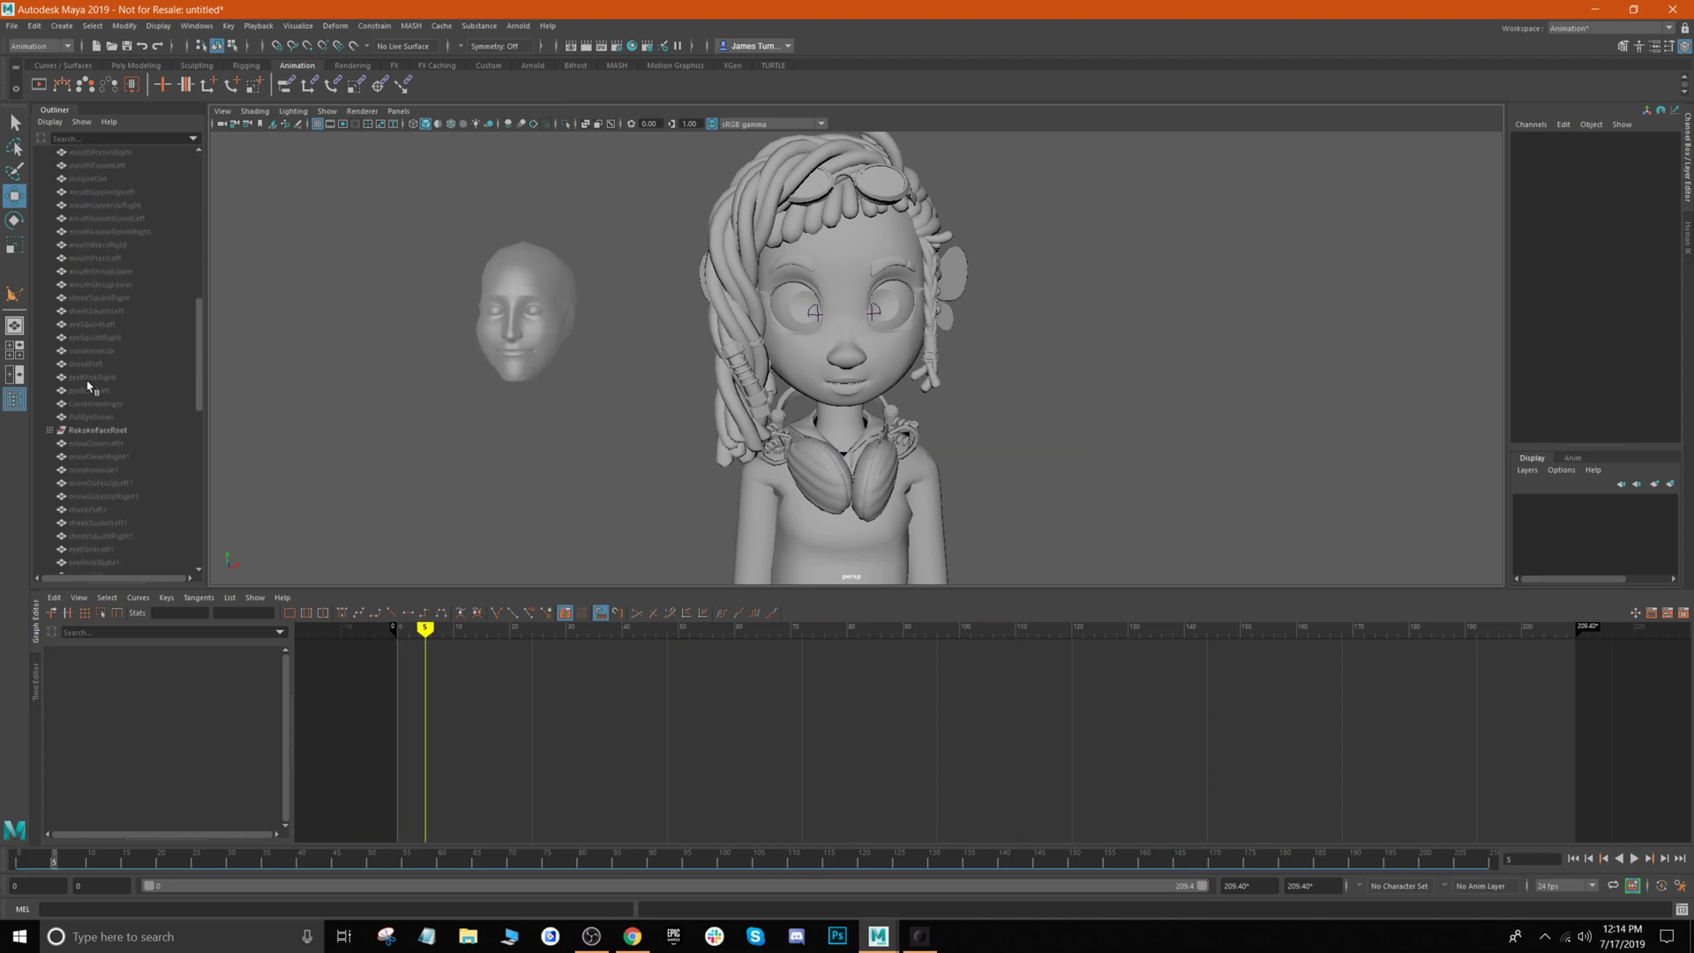
scroll(89, 387, up, 4)
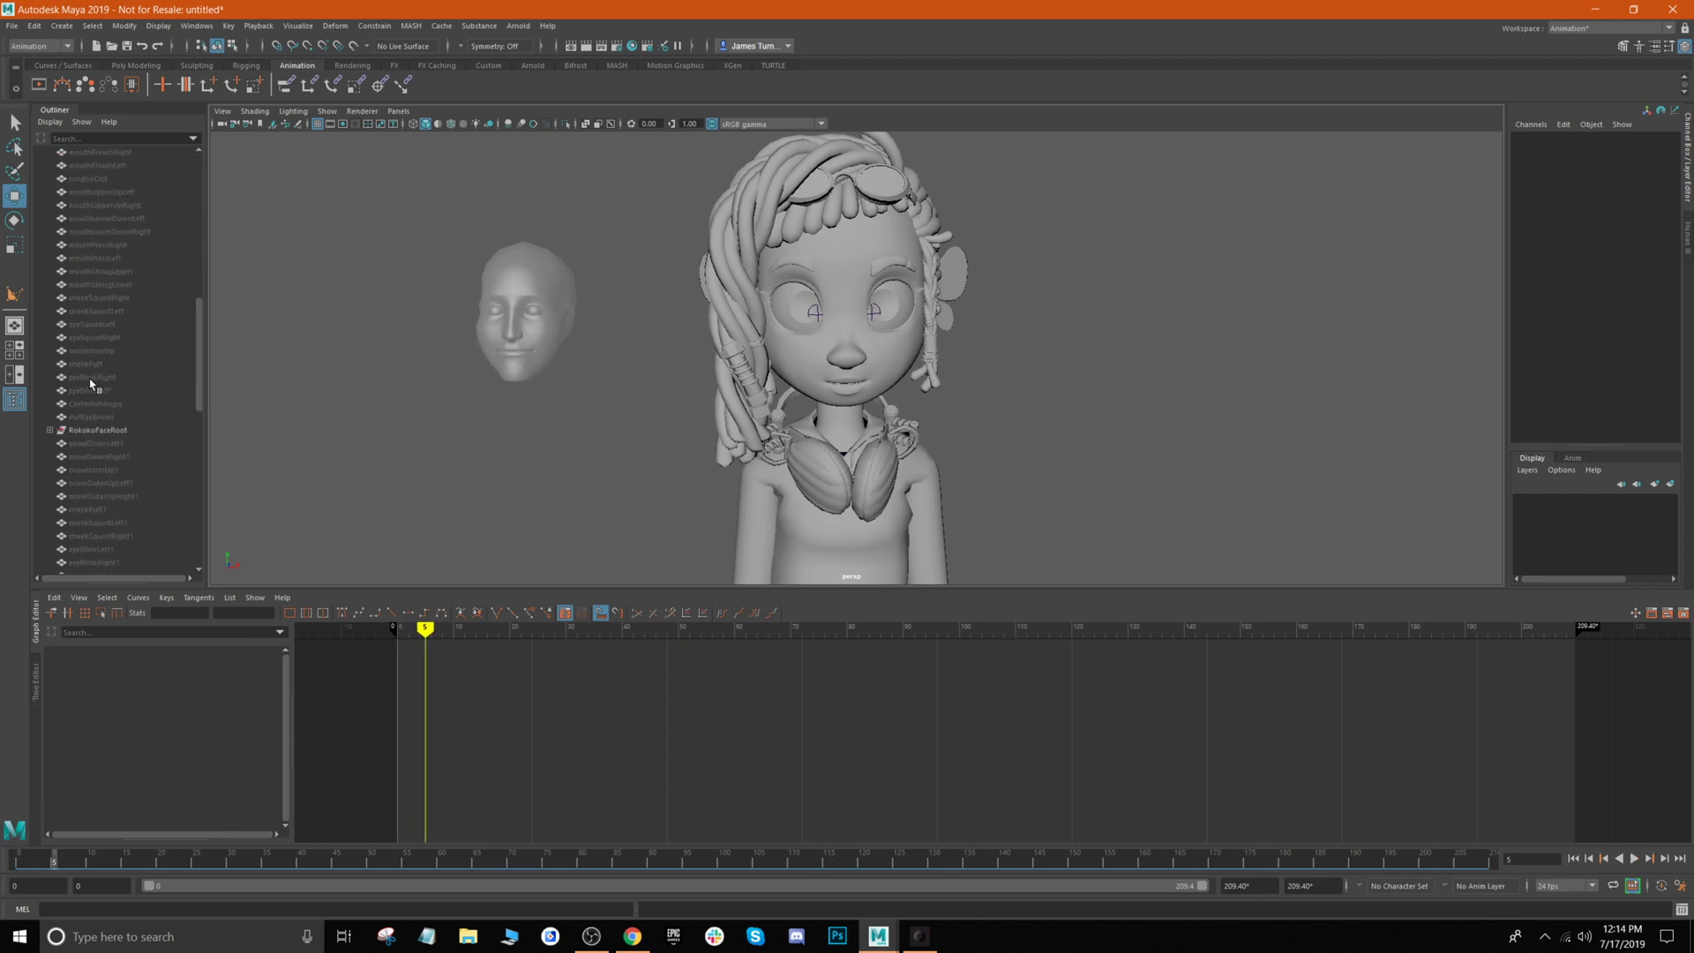
click(99, 432)
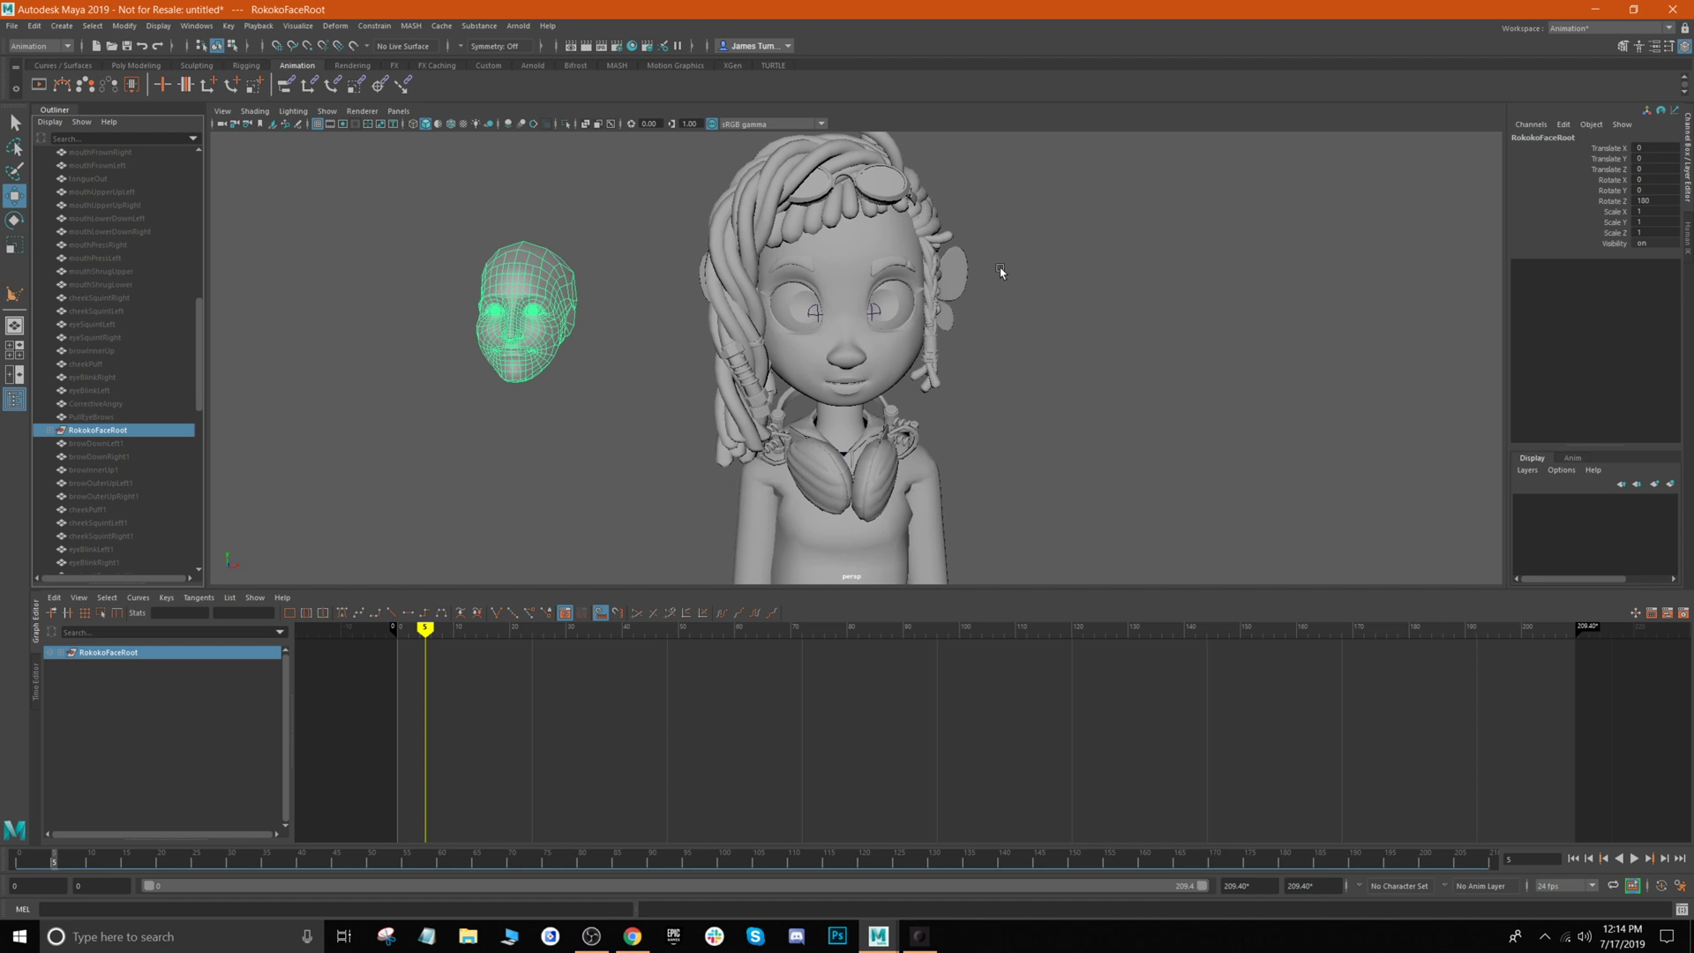
Select the gray head's face under RokokoFaceRoot and show its blendShape3 channels.
click(567, 326)
click(584, 259)
click(539, 293)
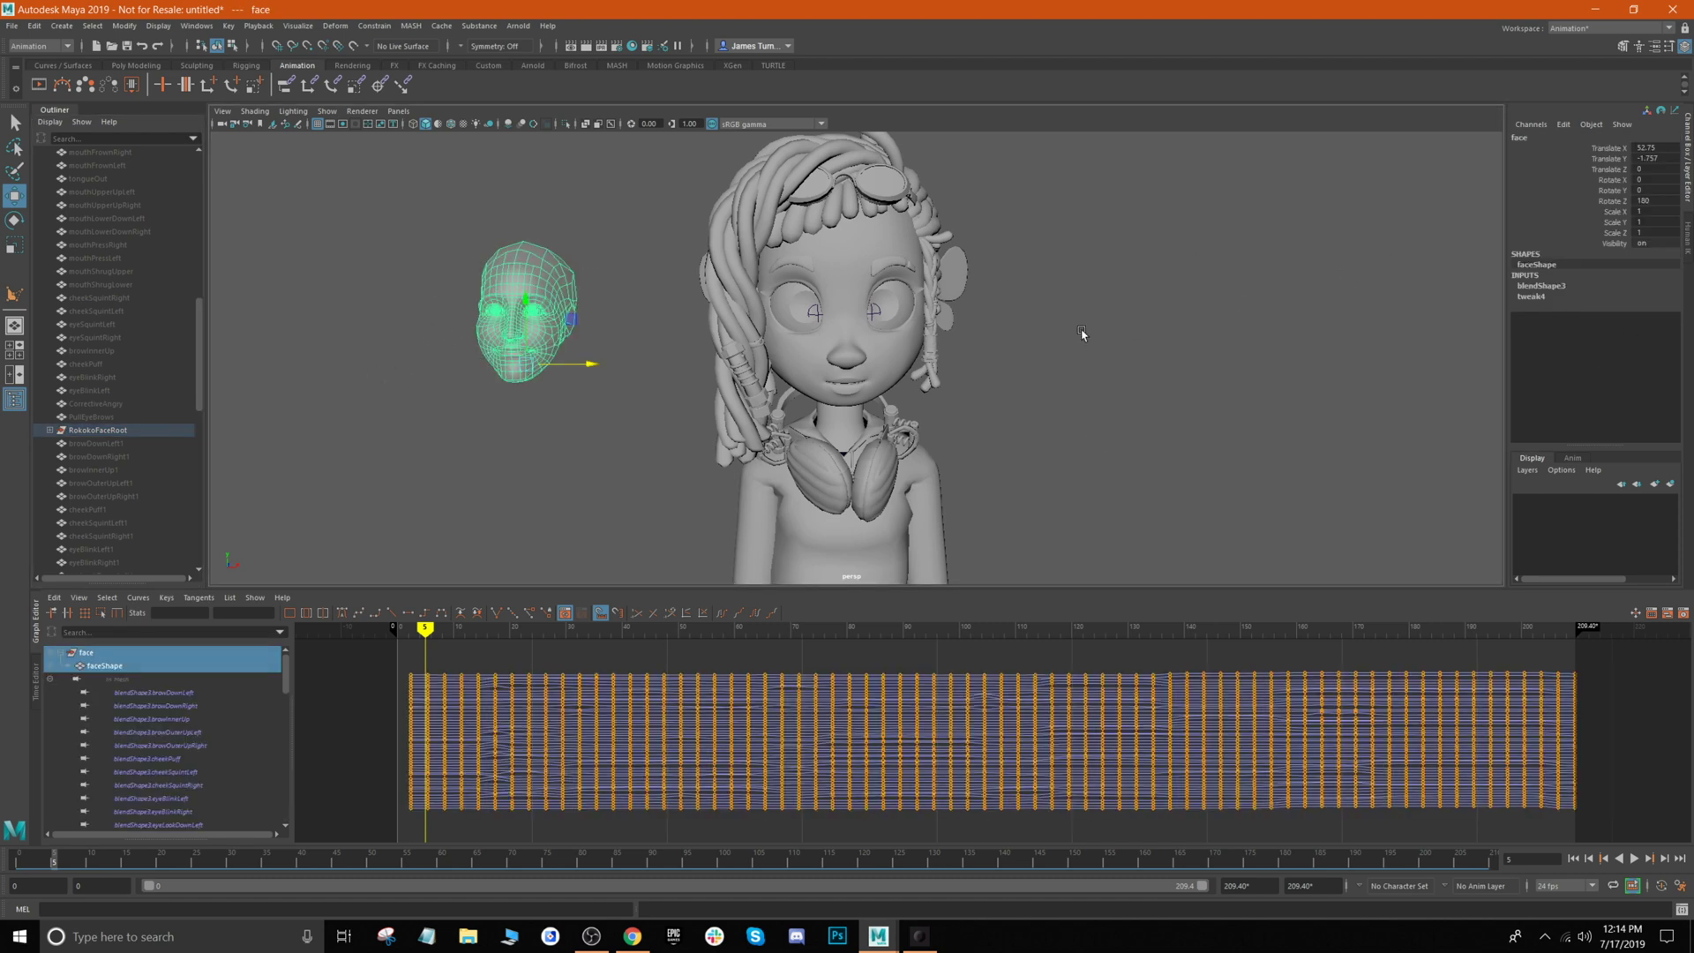
click(50, 430)
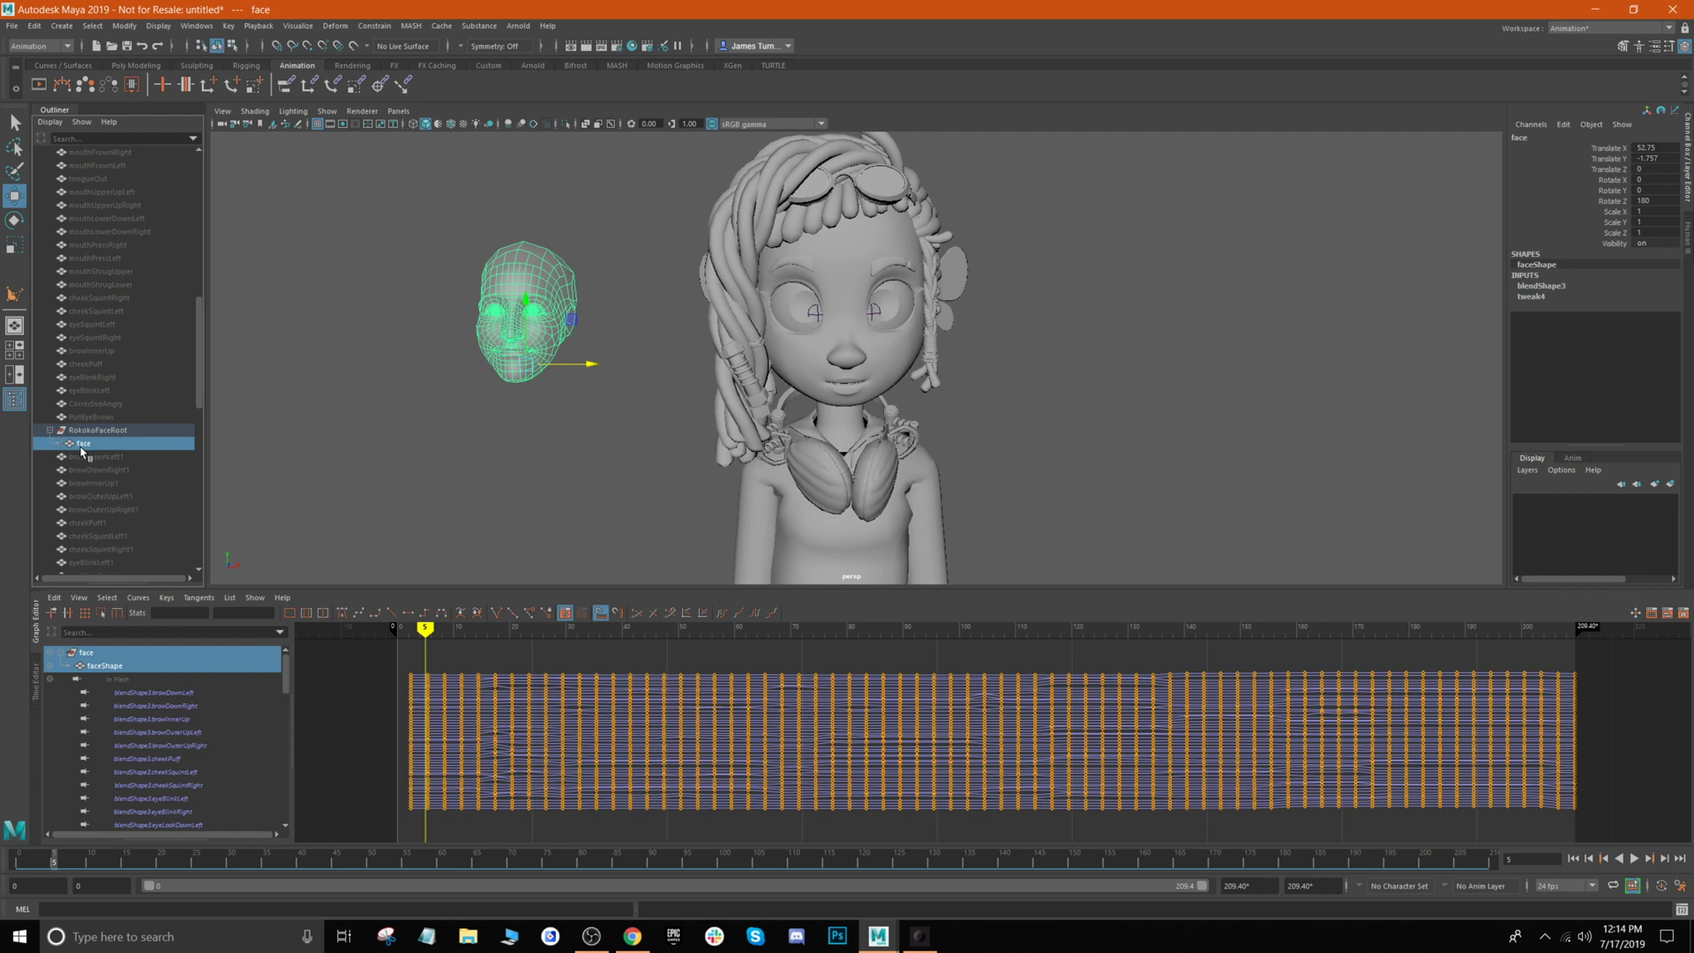
click(1549, 287)
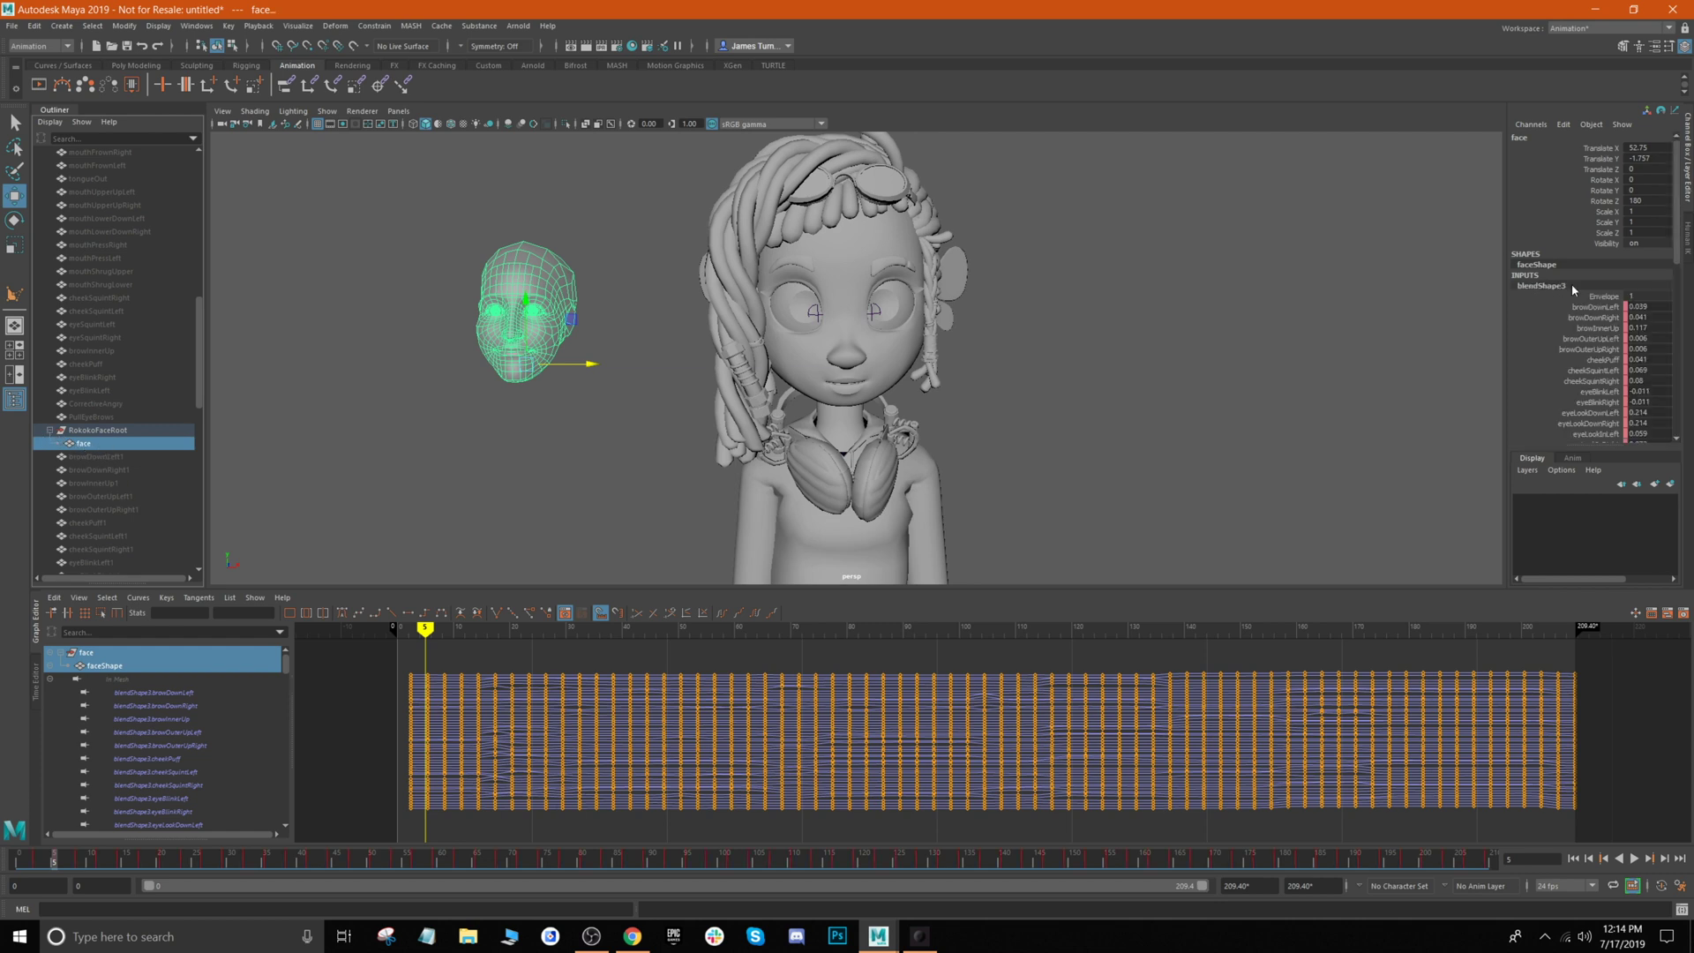
scroll(1655, 325, down, 10)
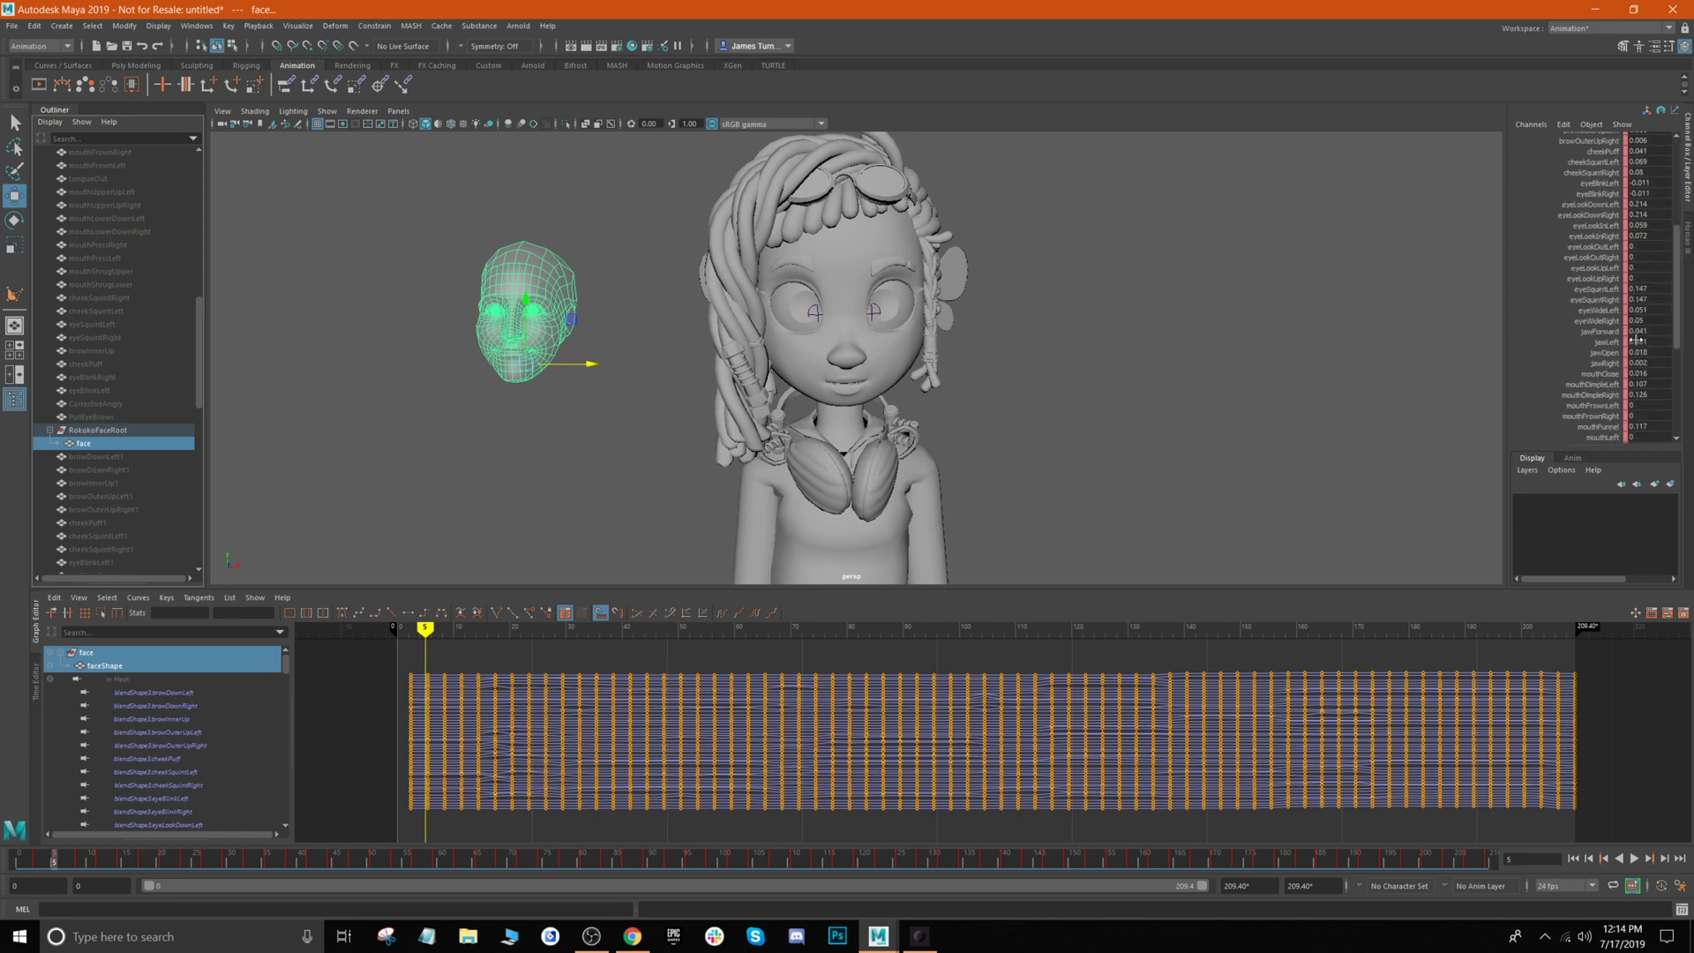
scroll(1639, 340, up, 10)
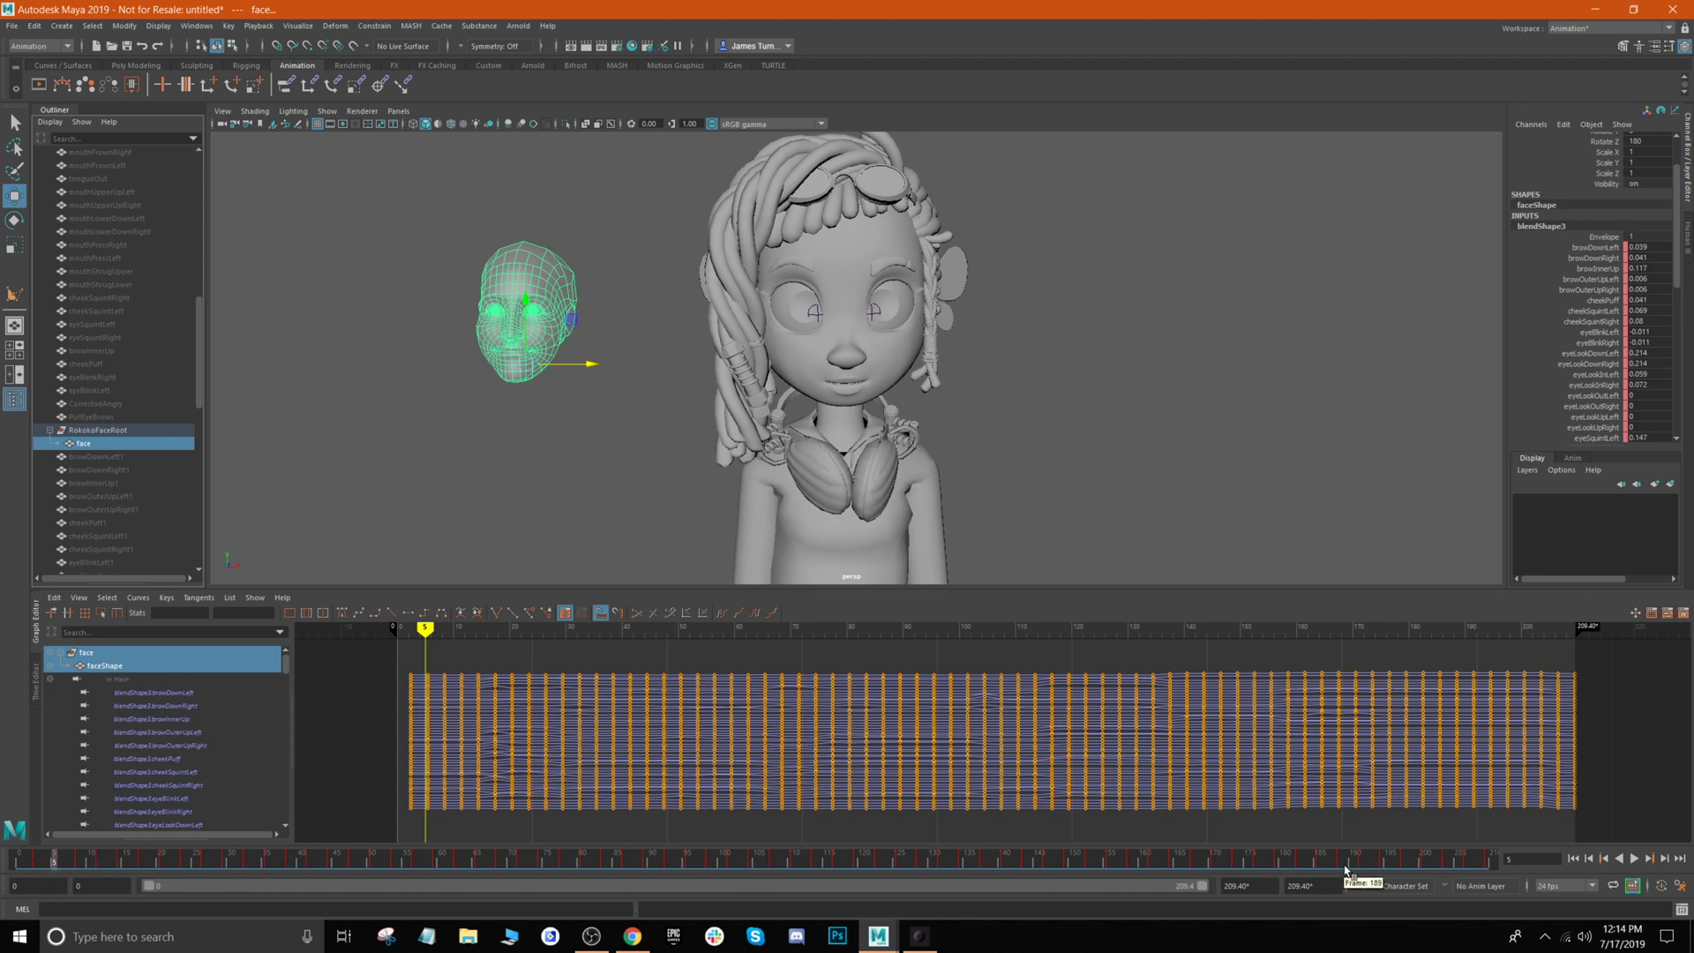
Select the whole timeline range and copy all blendShape3 keys.
double_click(18, 866)
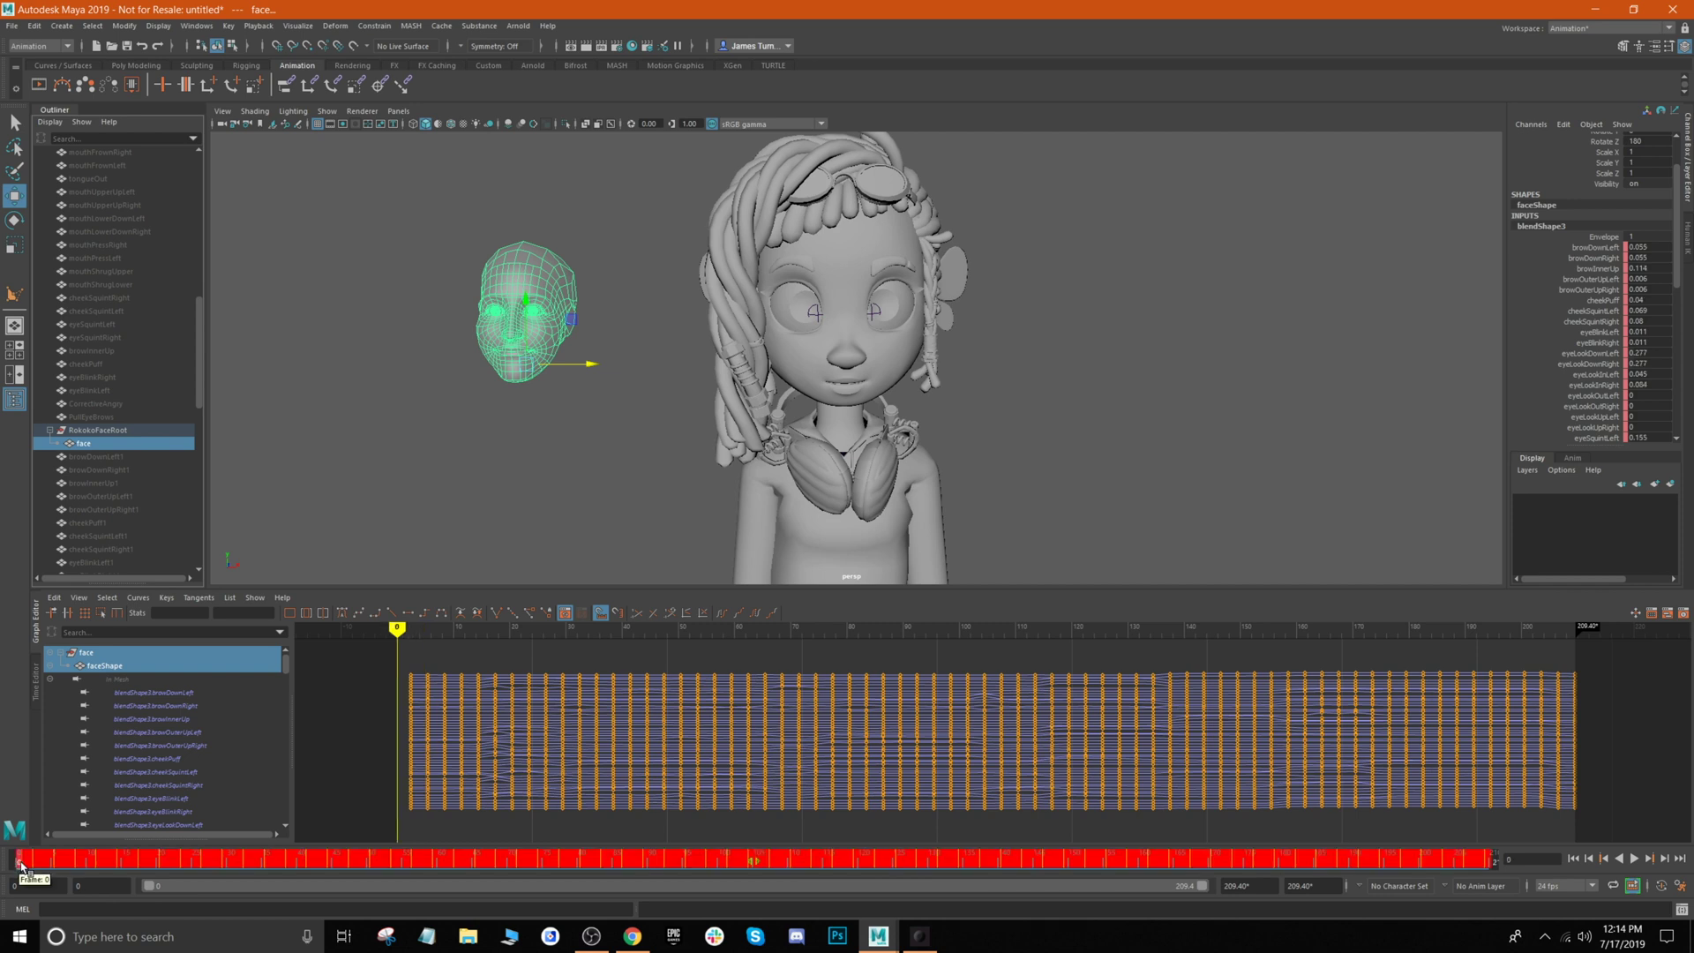
right_click(21, 867)
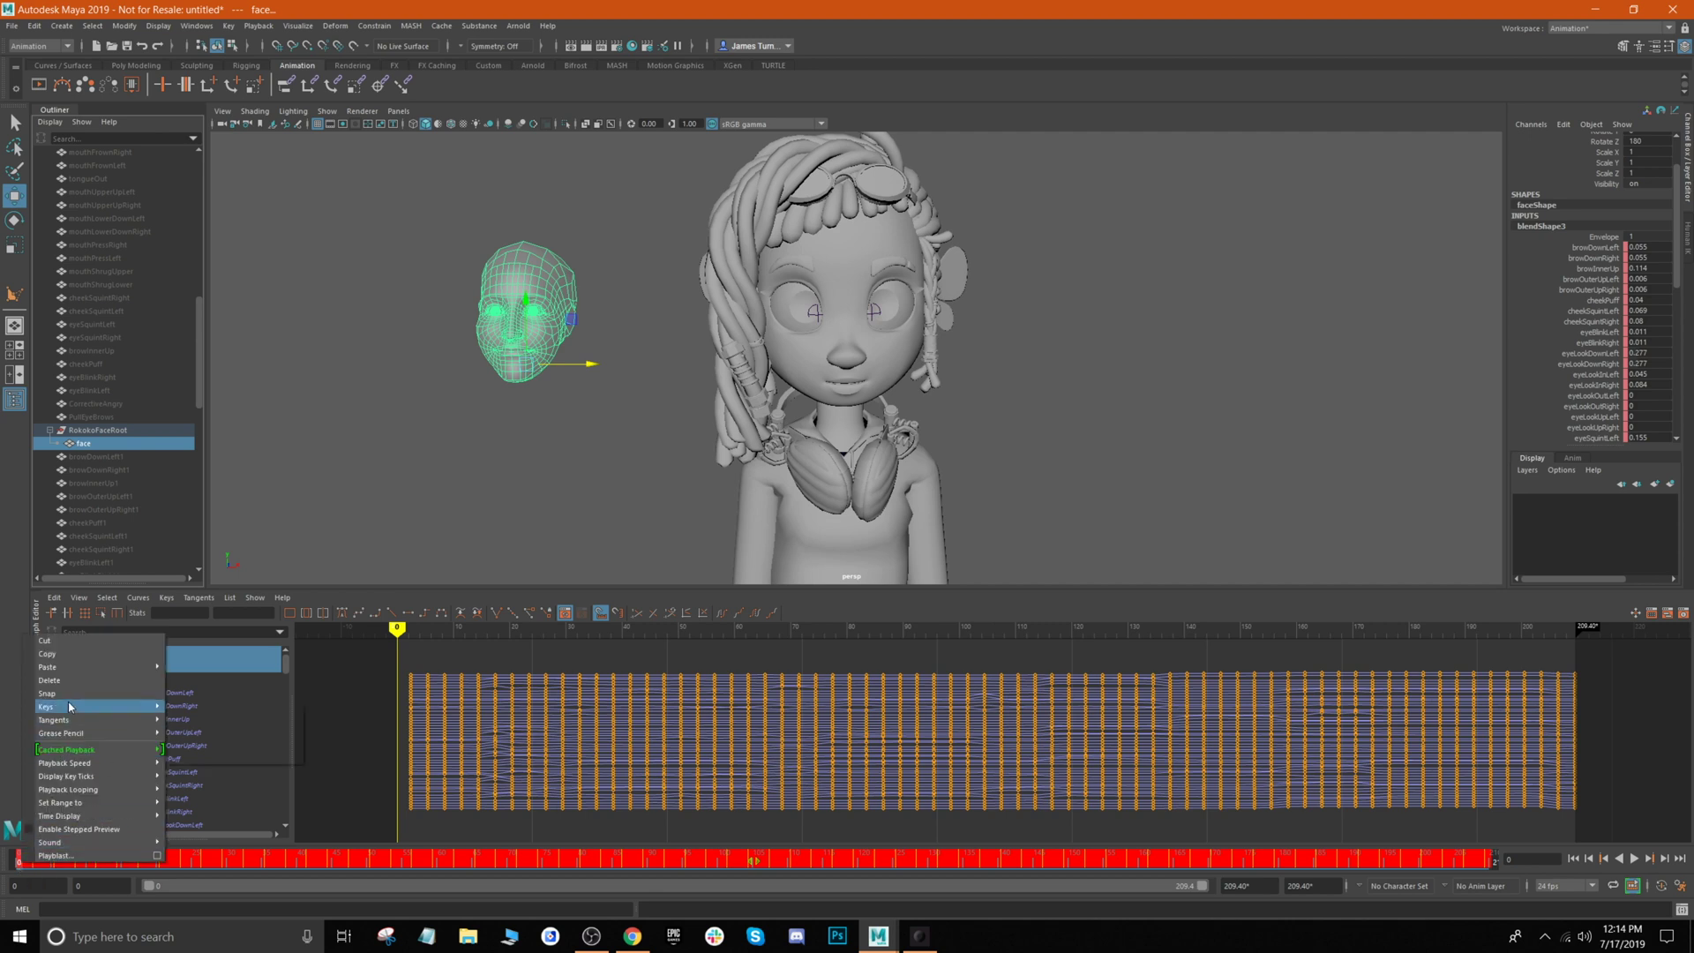
click(66, 655)
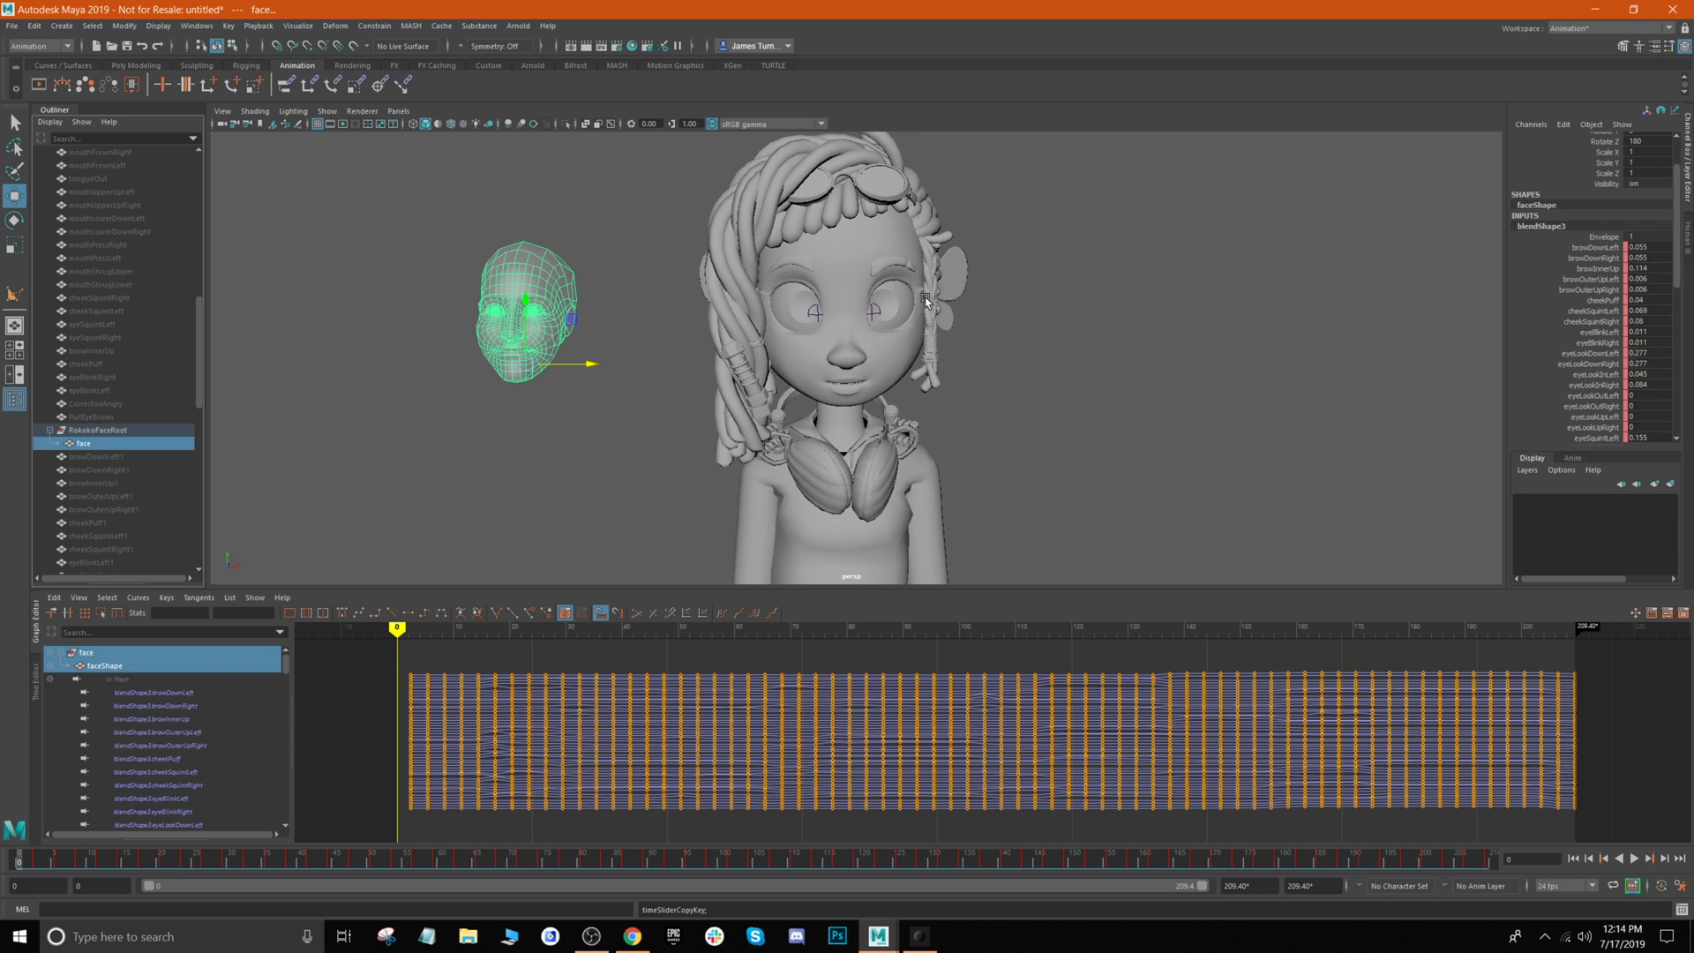
Select the character's Standard_Mesh and its faceBlendShape_ncl1_1 channels.
click(854, 256)
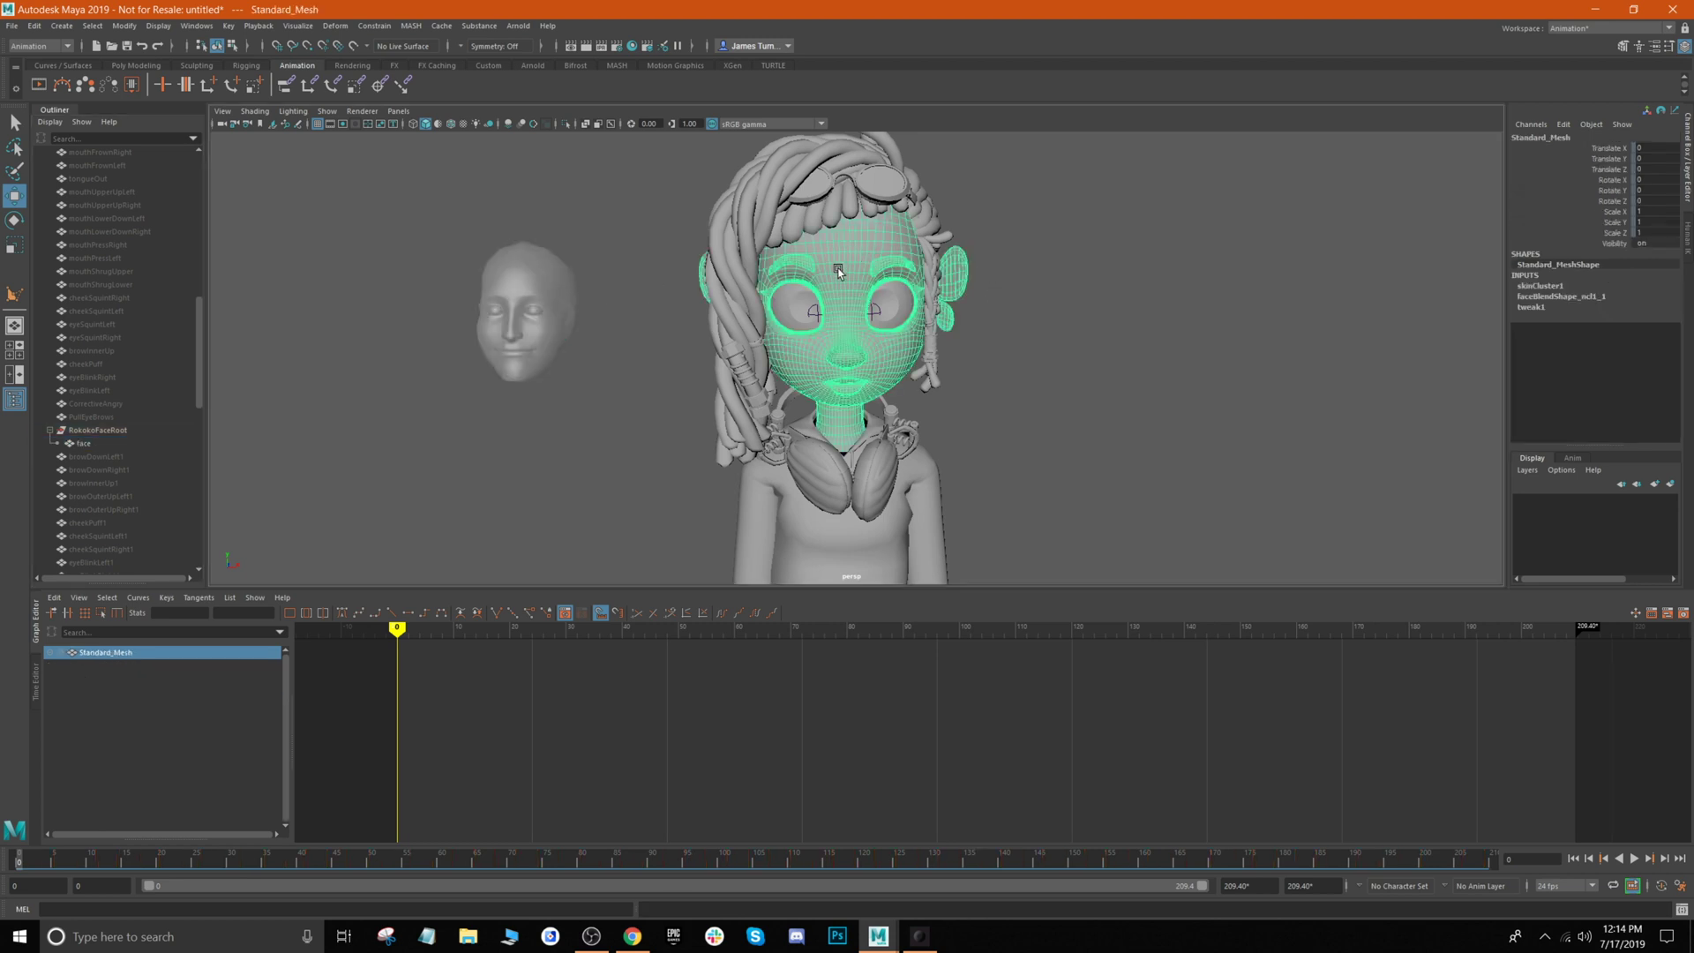
scroll(69, 316, up, 5)
scroll(70, 309, up, 5)
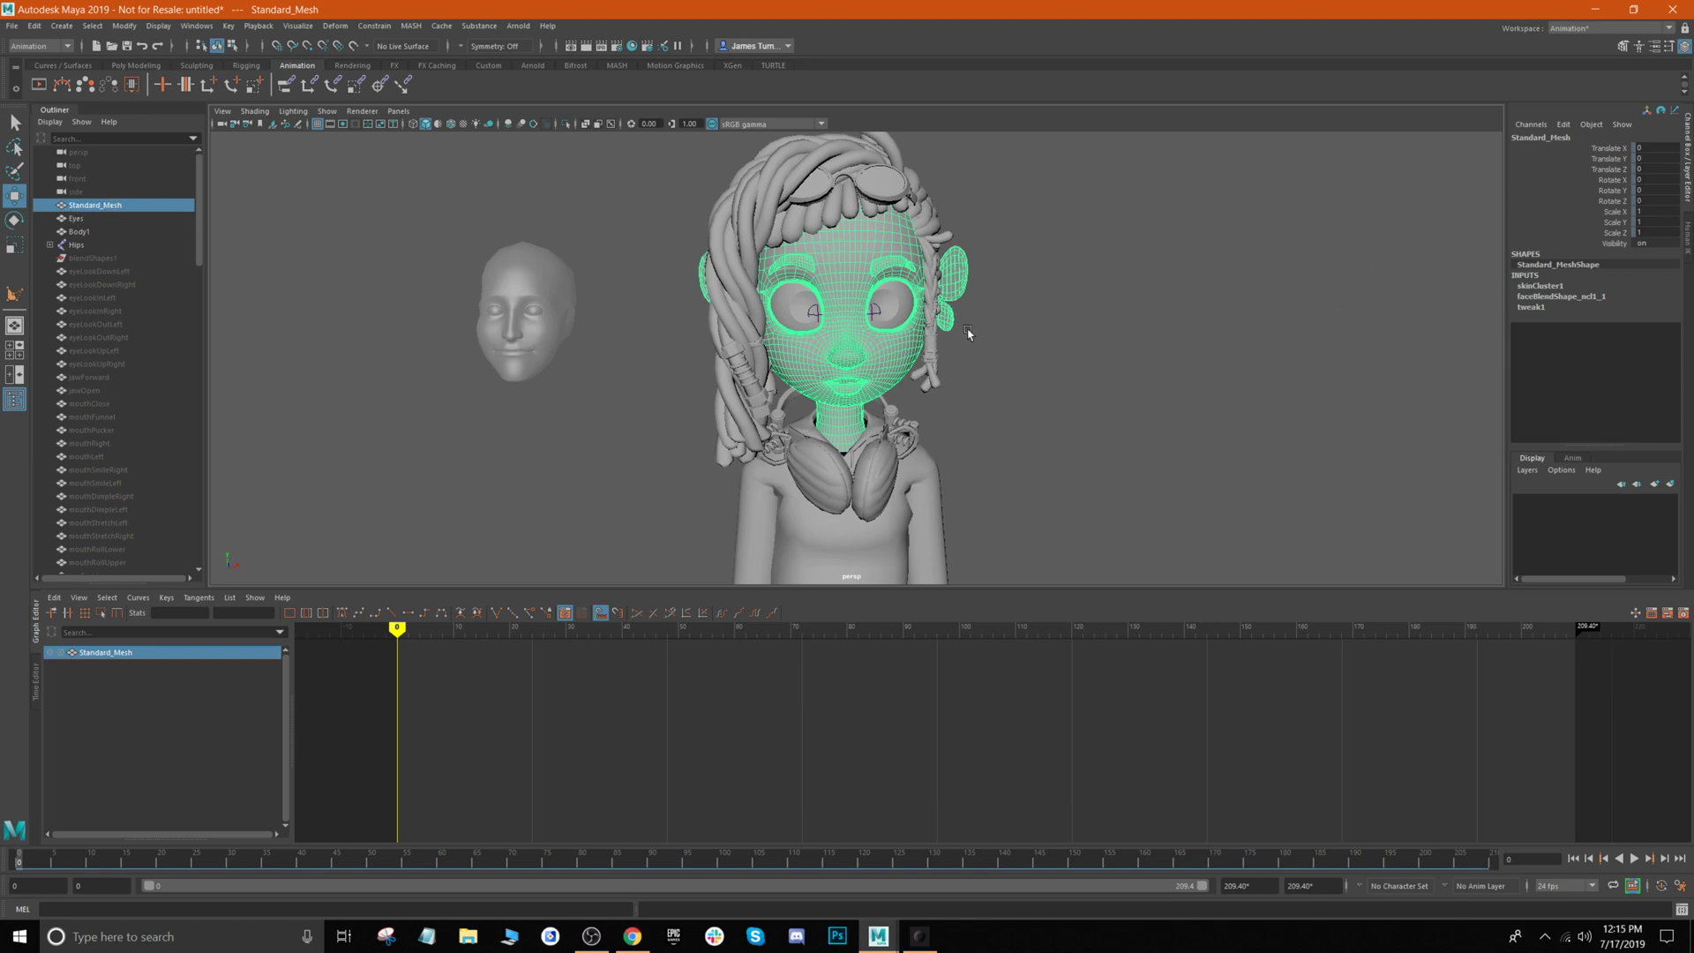
click(1554, 298)
scroll(1604, 316, down, 5)
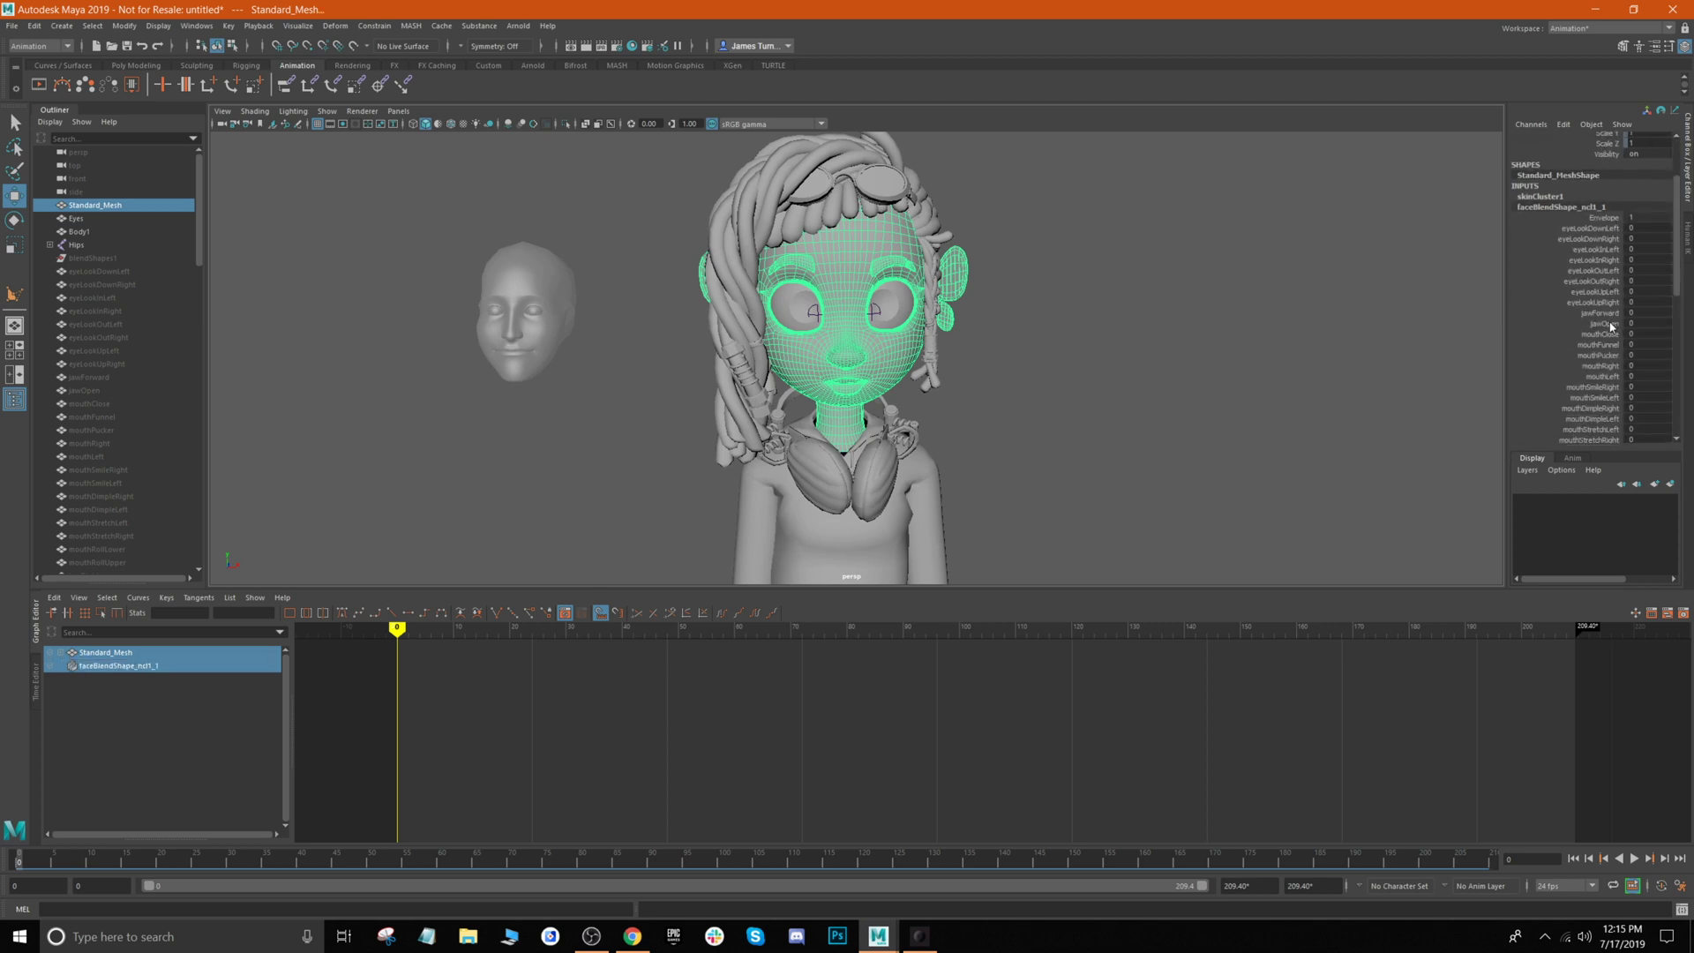
scroll(1604, 316, up, 6)
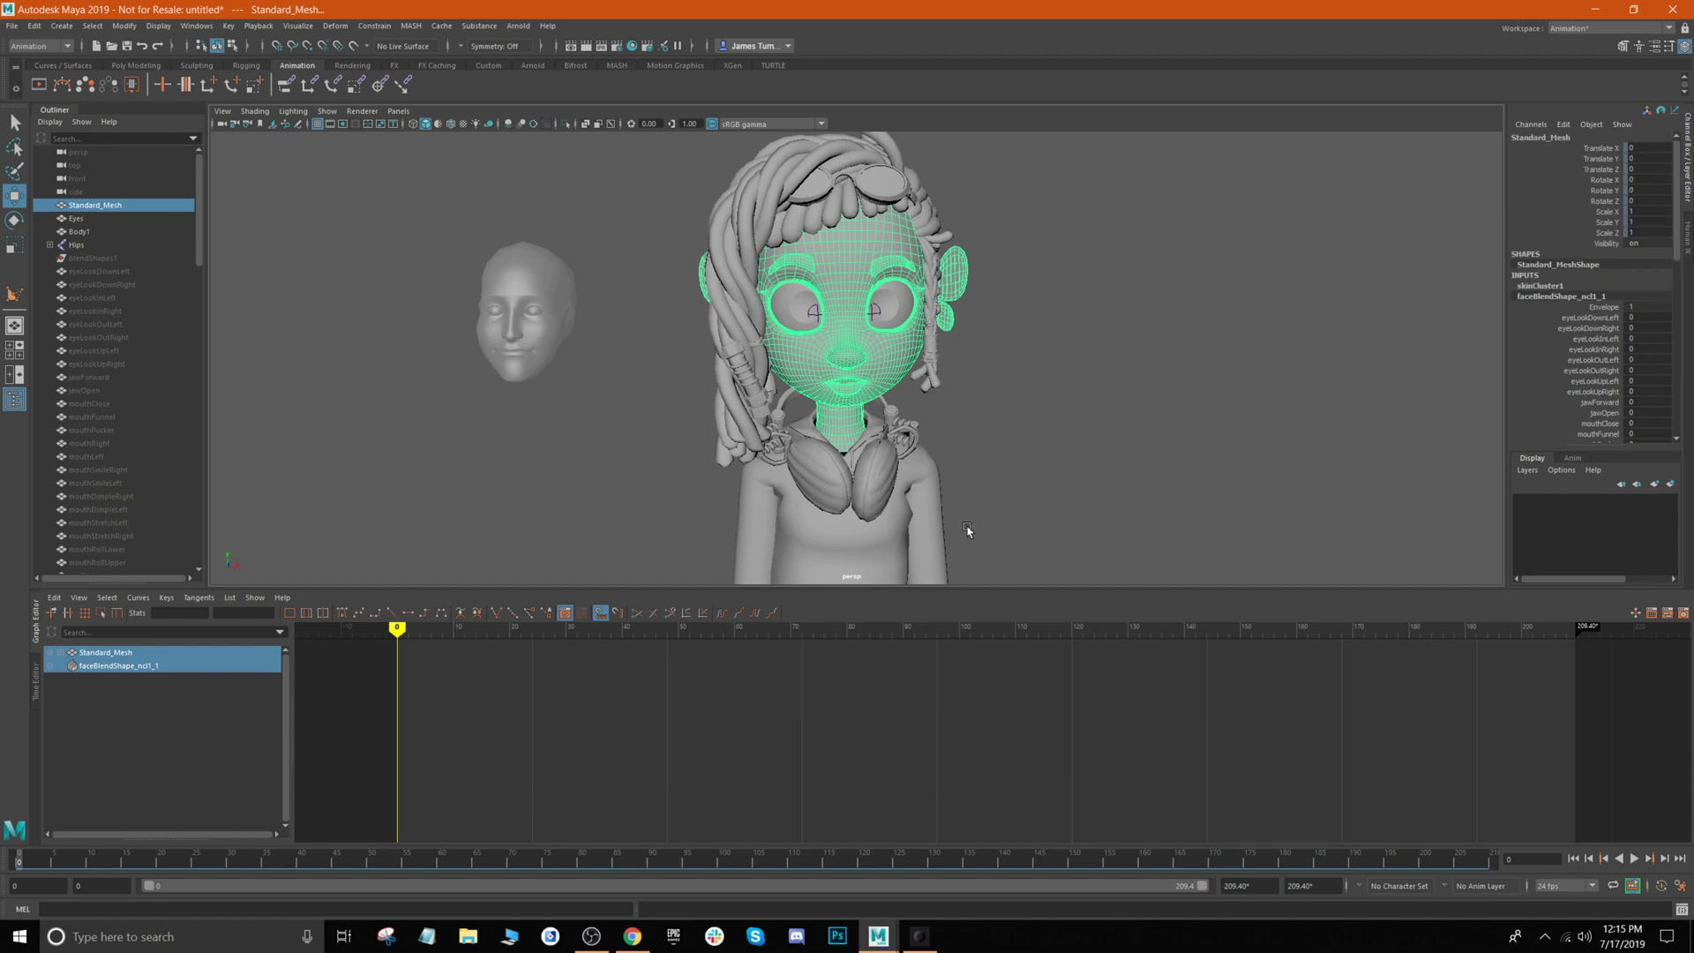
Paste Connect the copied keys onto the face blend shapes and play them back.
right_click(19, 863)
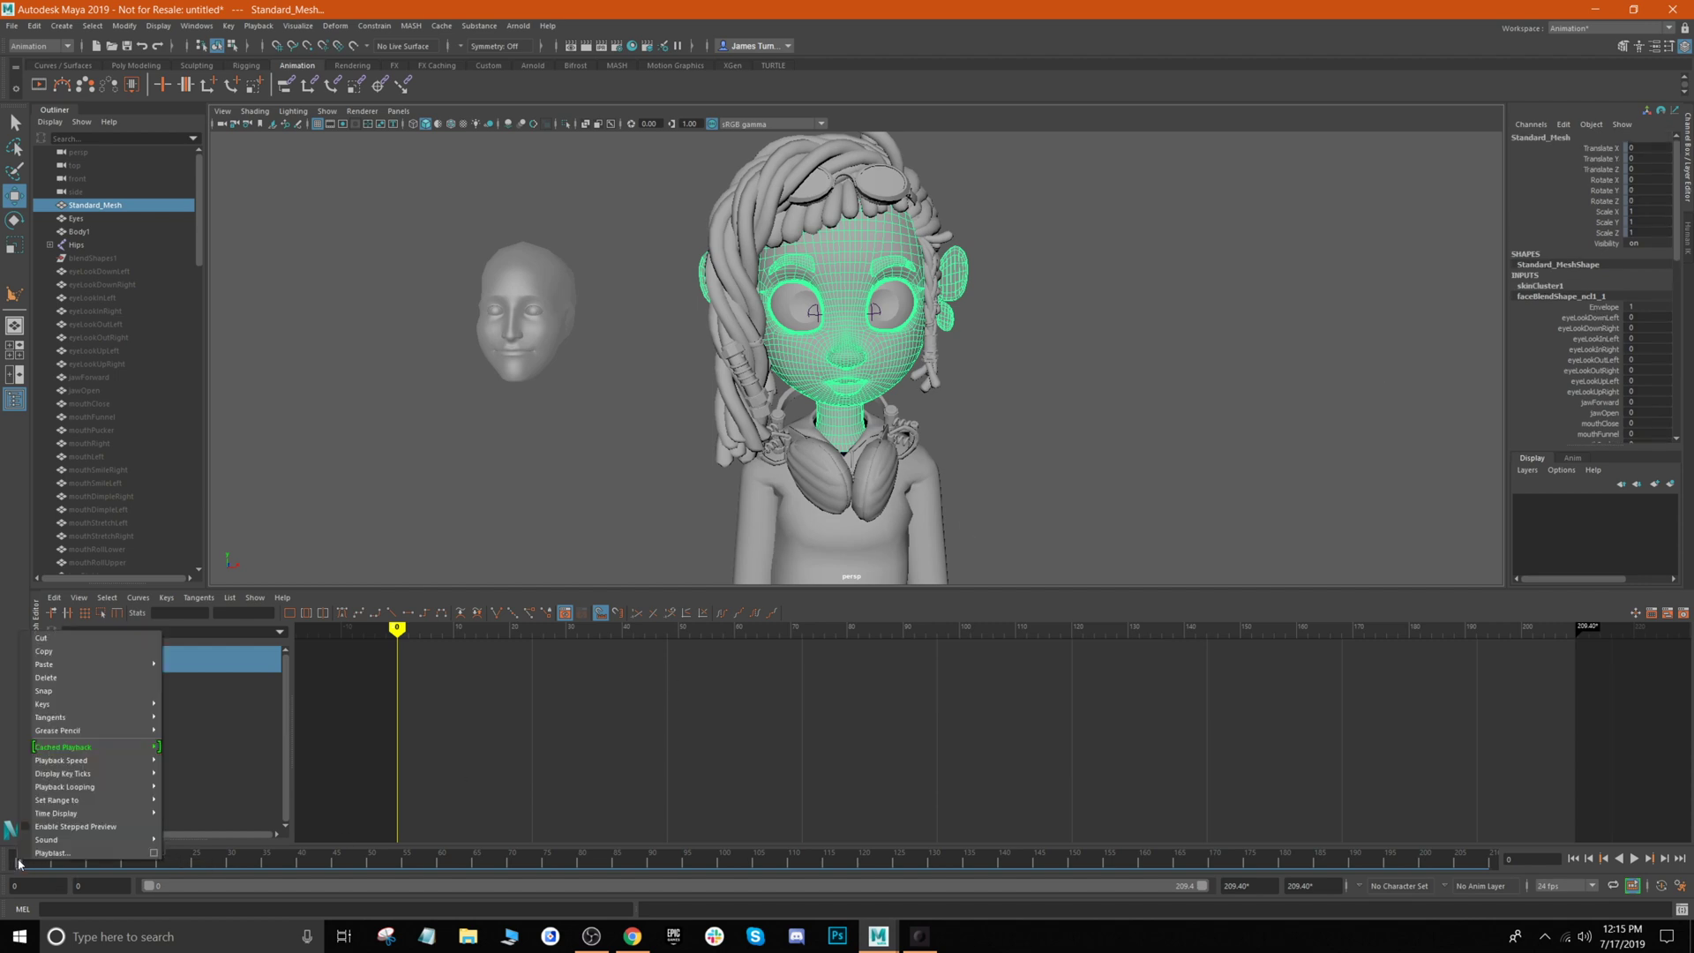
mouse_move(99, 668)
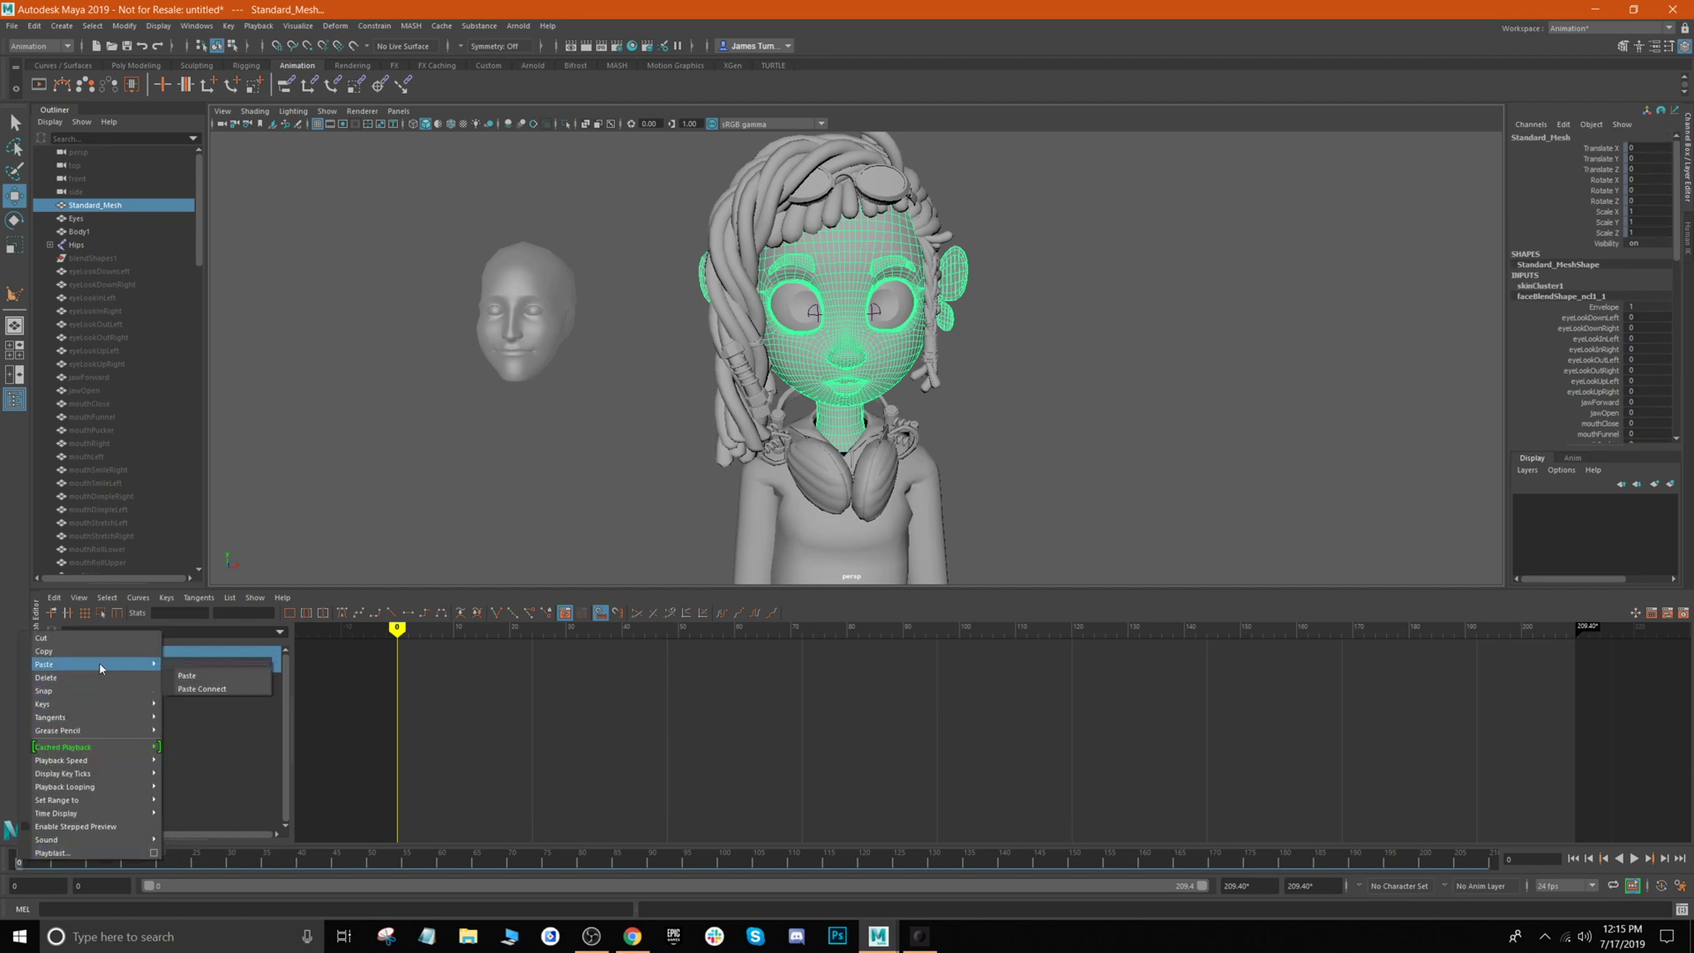
click(190, 689)
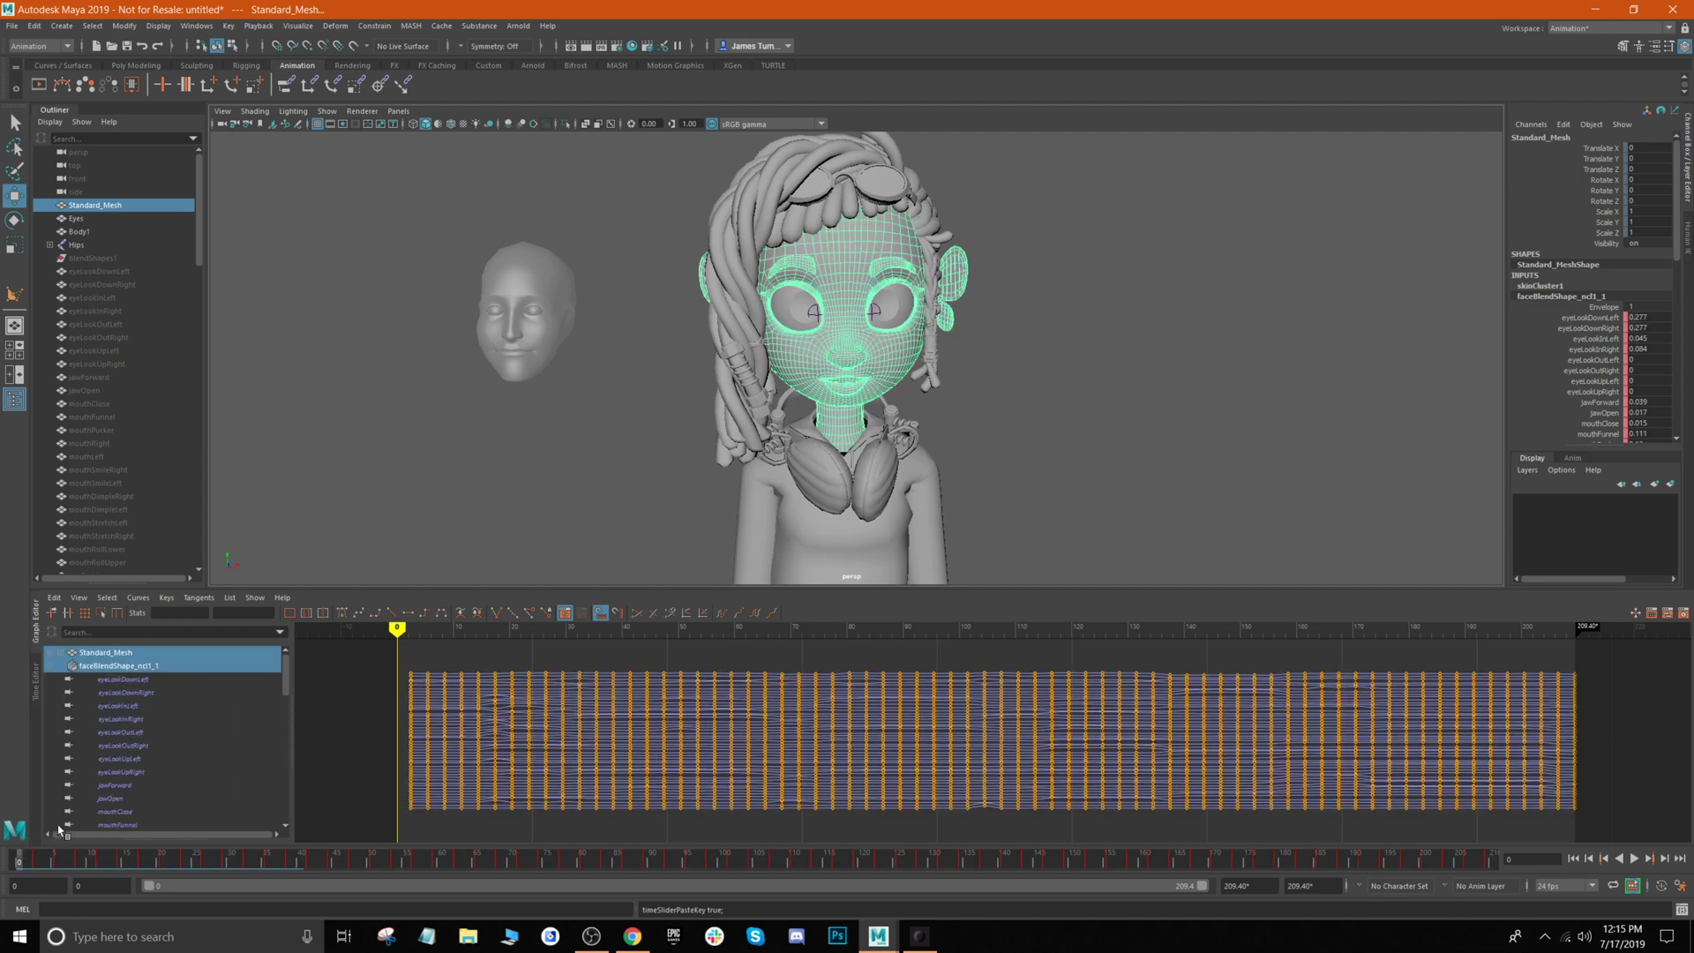
key(alt+v)
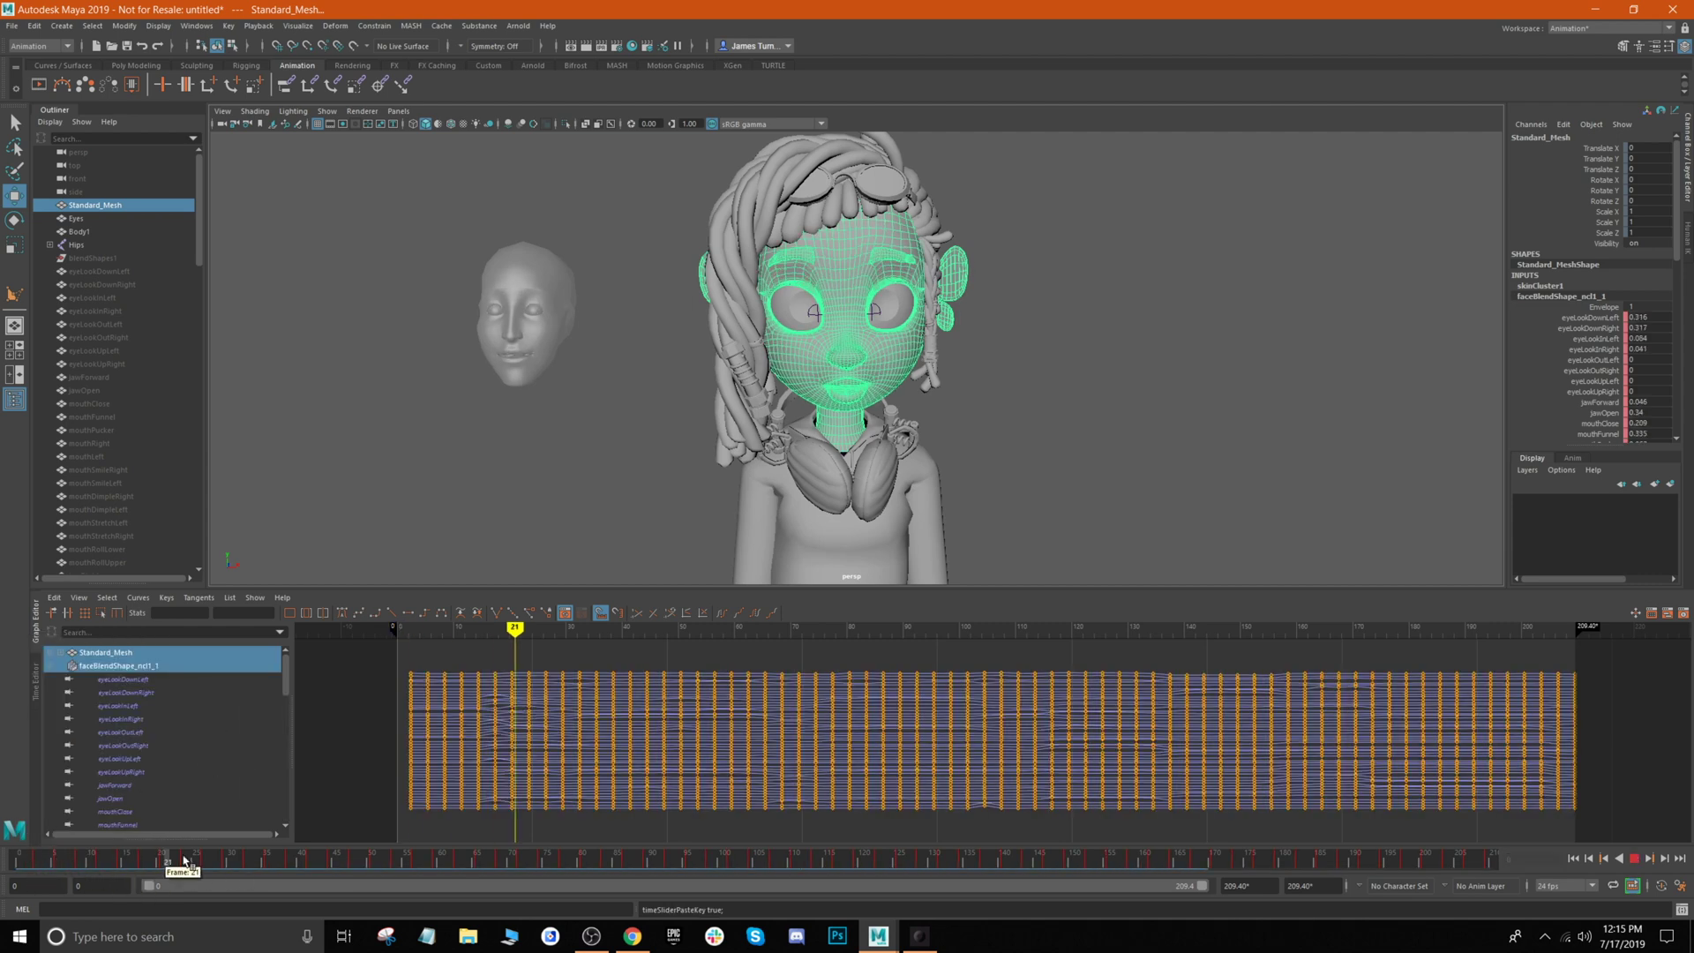
drag(625, 856, 14, 856)
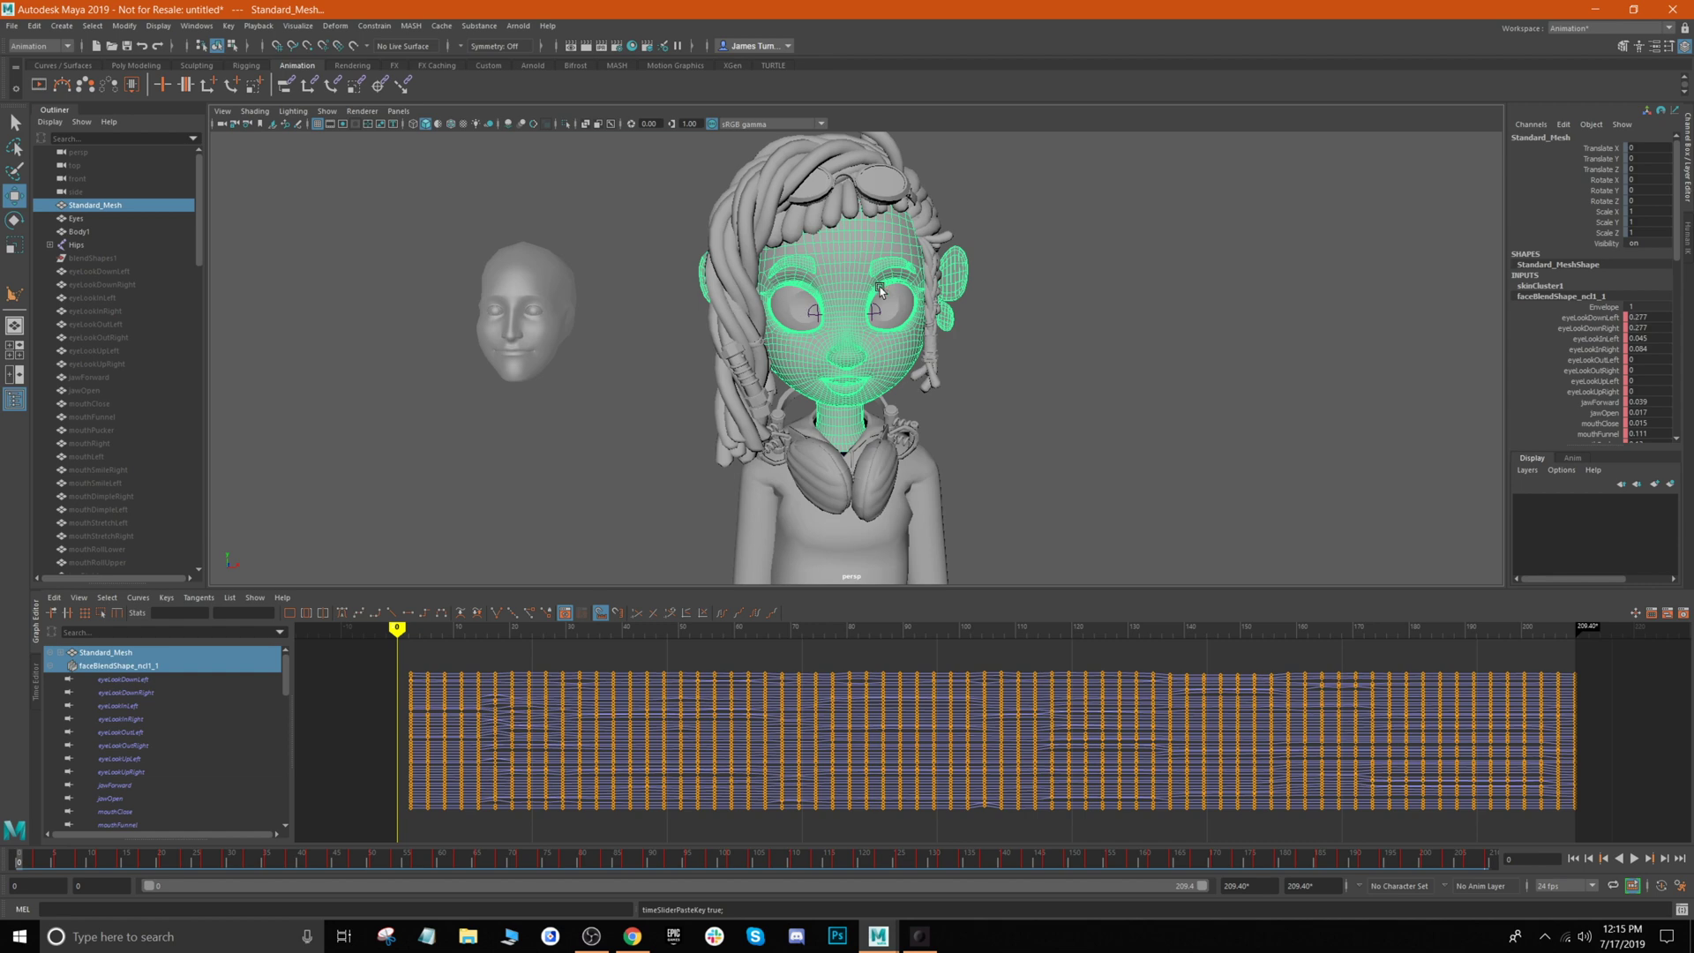
Scrub the gray head's face animation, then orbit to face the character frontally.
click(474, 273)
scroll(475, 273, up, 5)
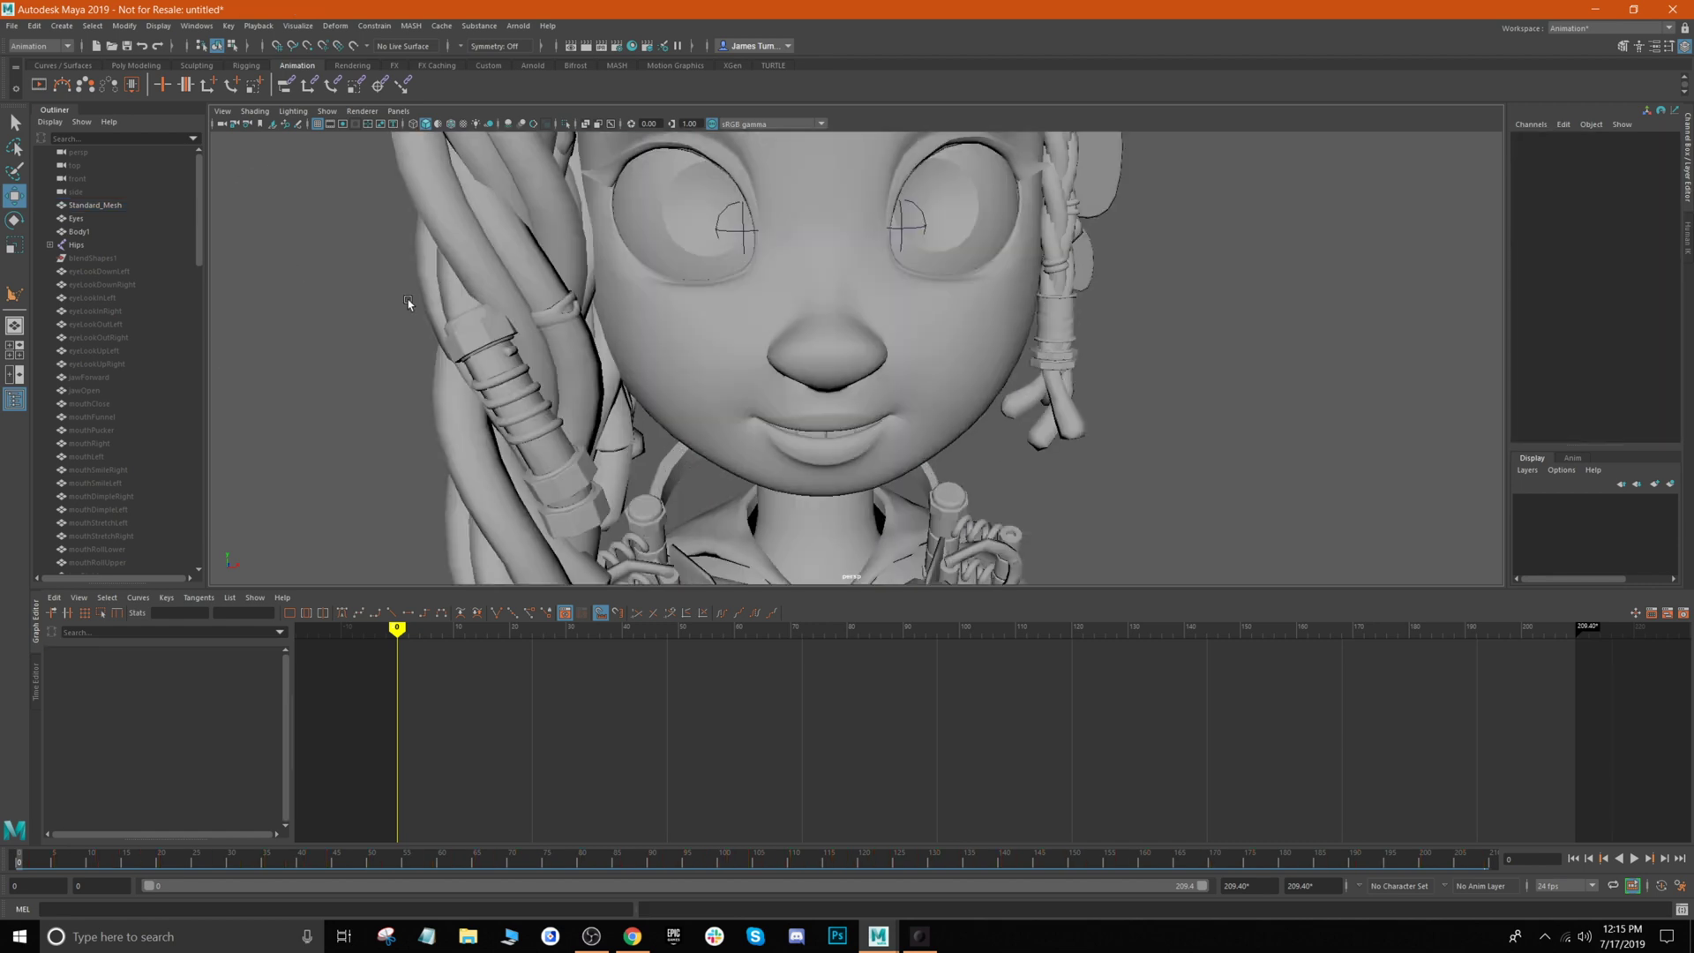
alt+middle_drag(475, 273, 624, 359)
scroll(624, 359, up, 5)
scroll(763, 375, down, 2)
click(685, 302)
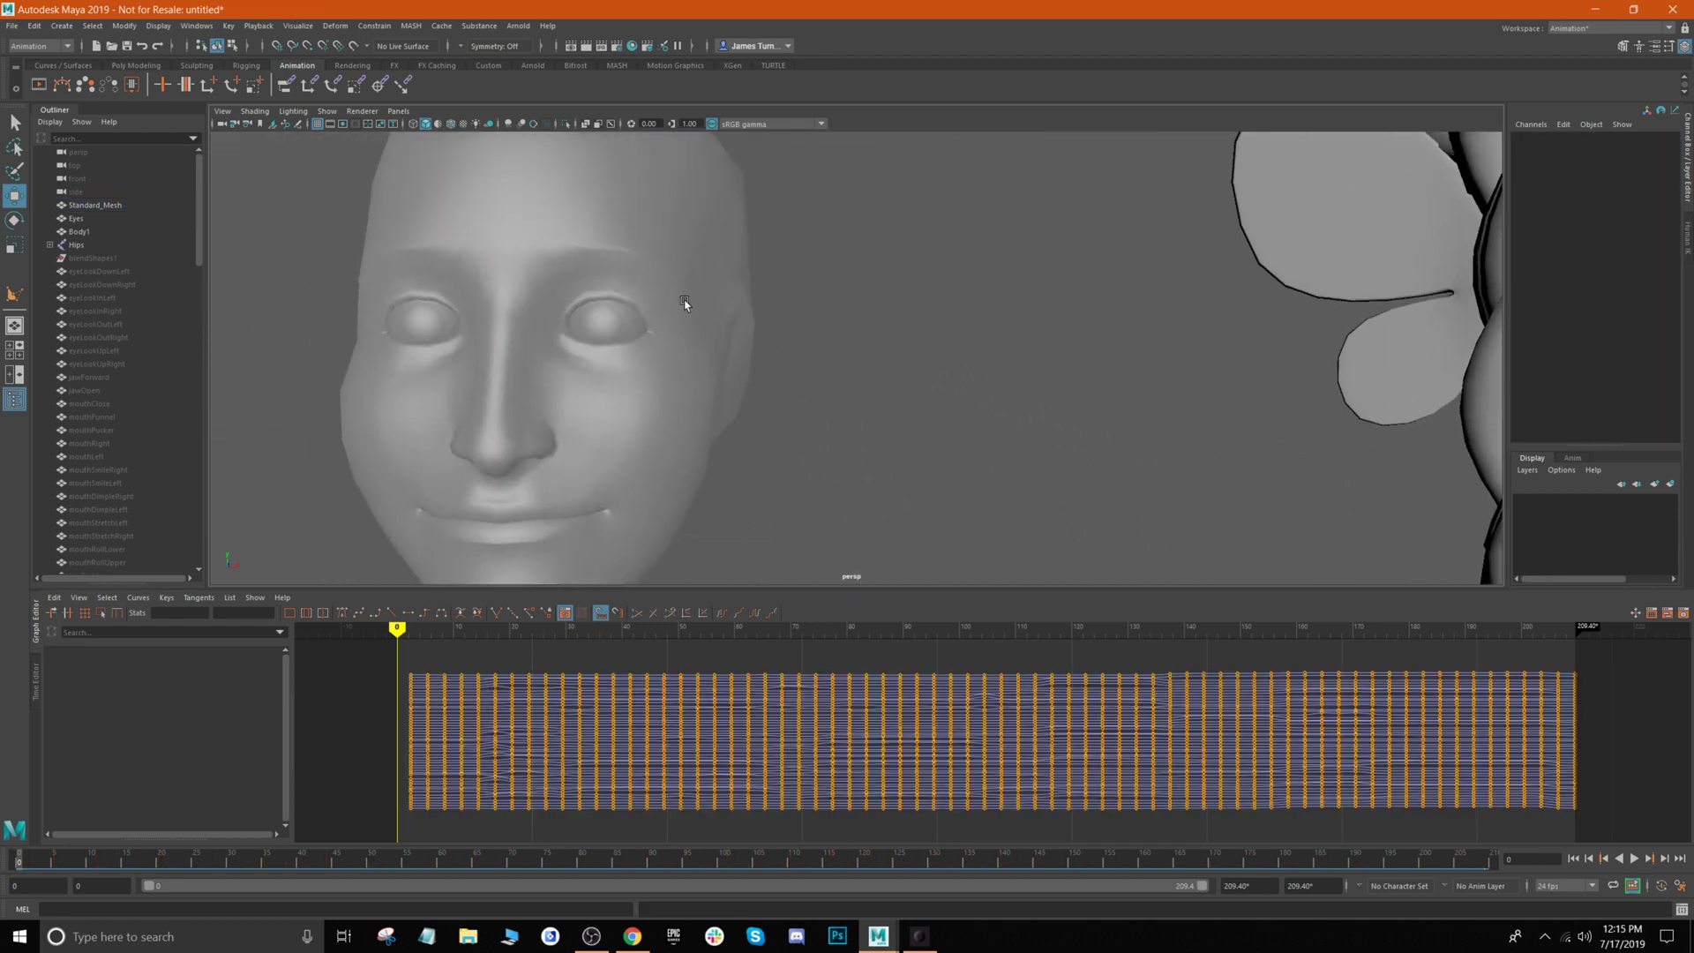
drag(38, 856, 415, 808)
scroll(790, 386, down, 3)
alt+drag(791, 385, 581, 397)
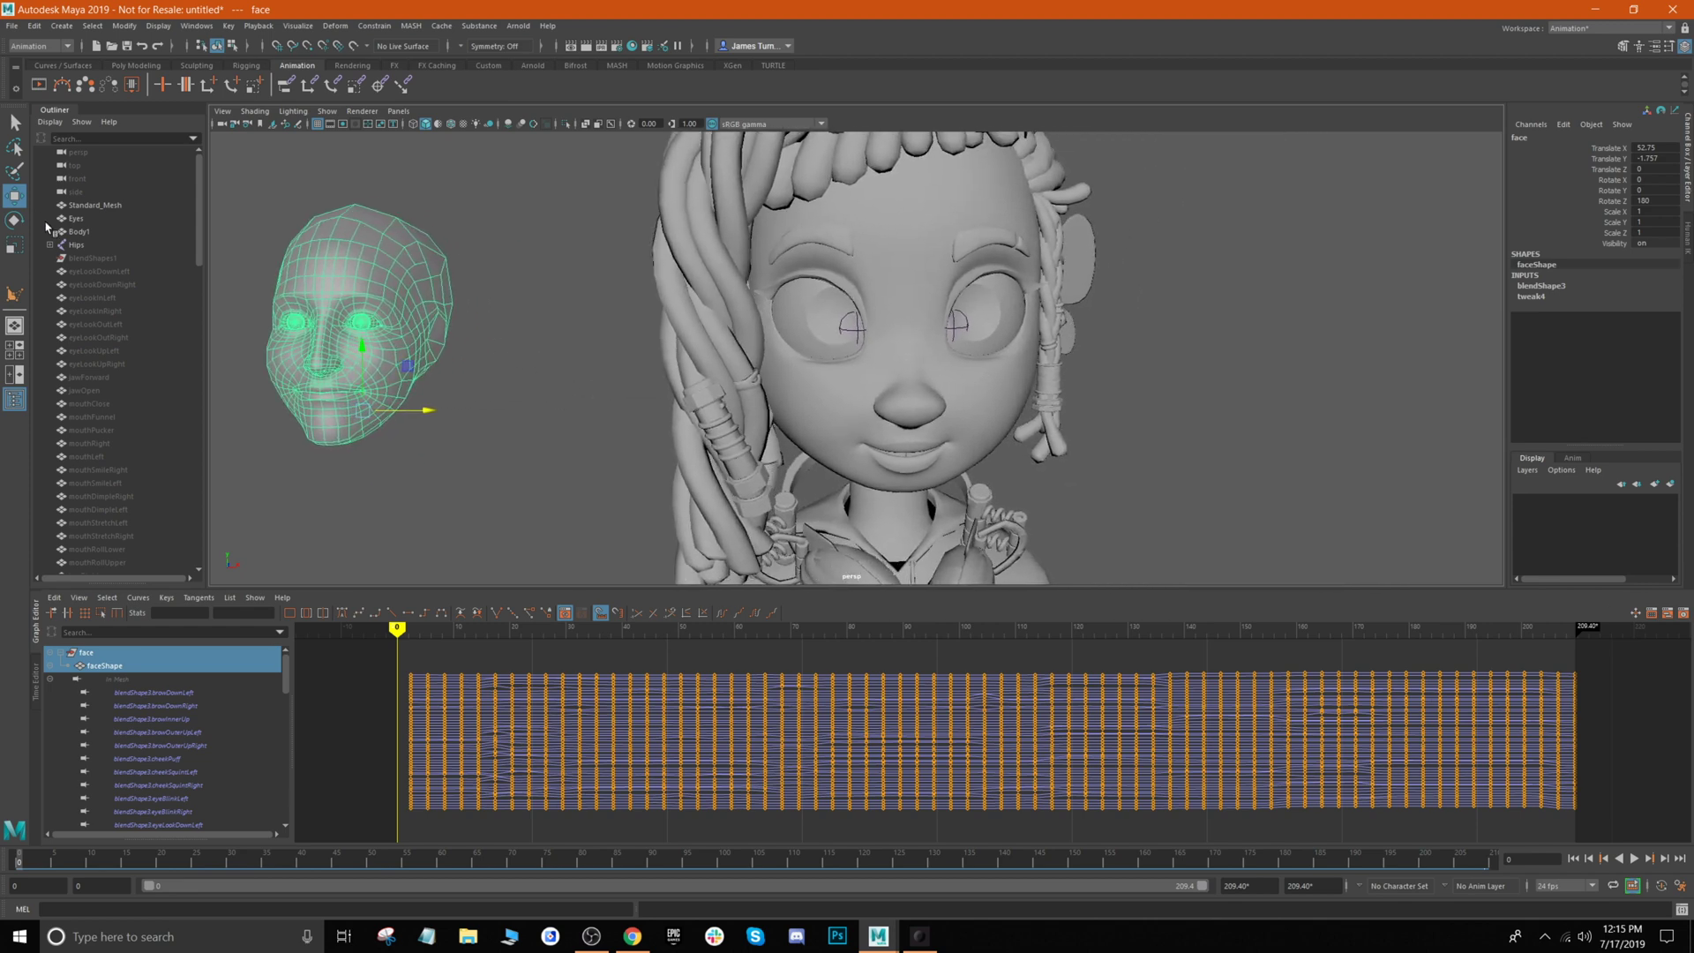
Delete the existing keys on the Eyes' eyeBlendShapes across the whole frame range.
click(76, 219)
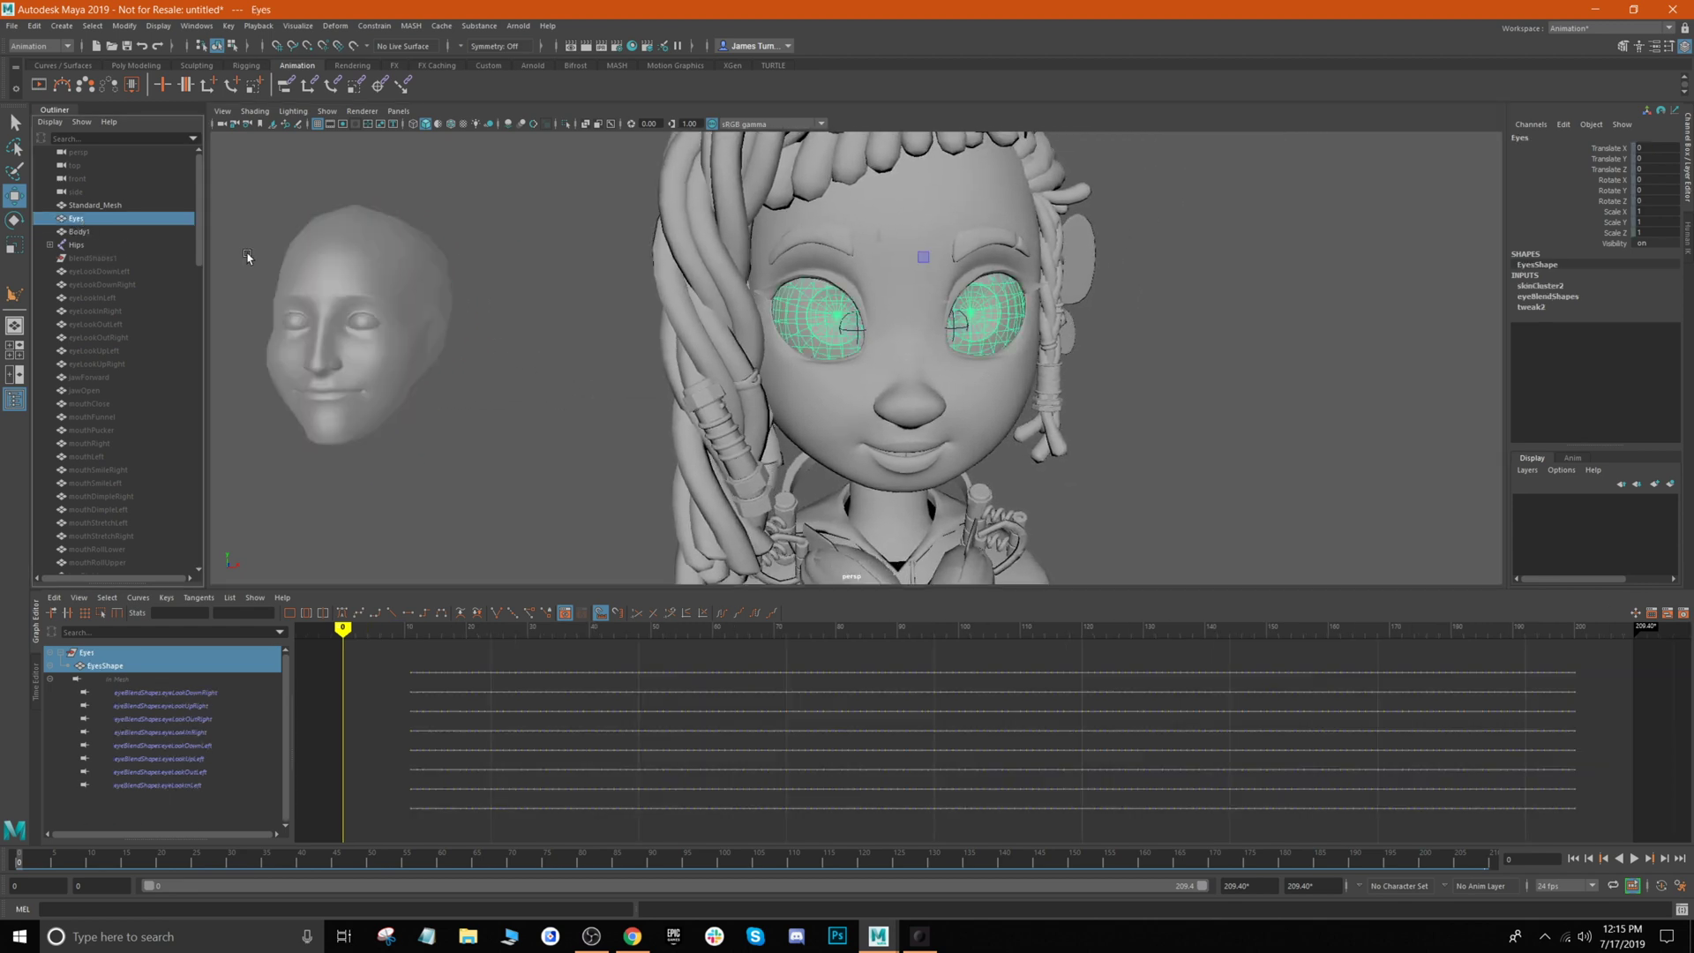
click(1546, 297)
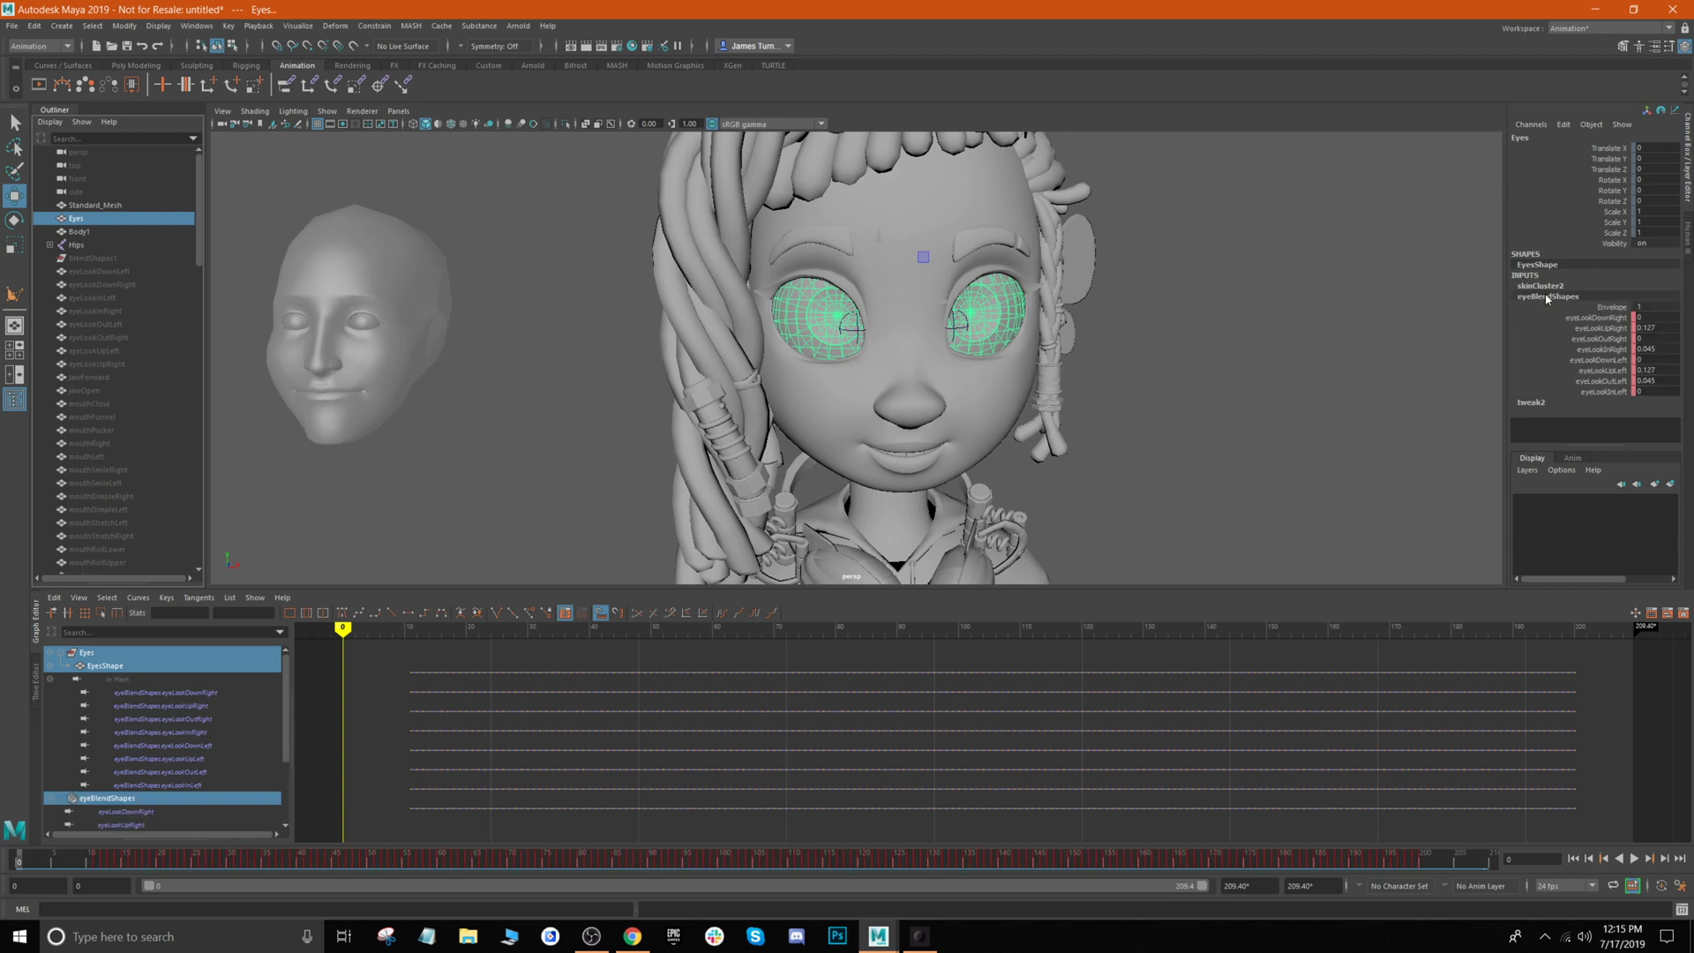
double_click(24, 860)
right_click(25, 861)
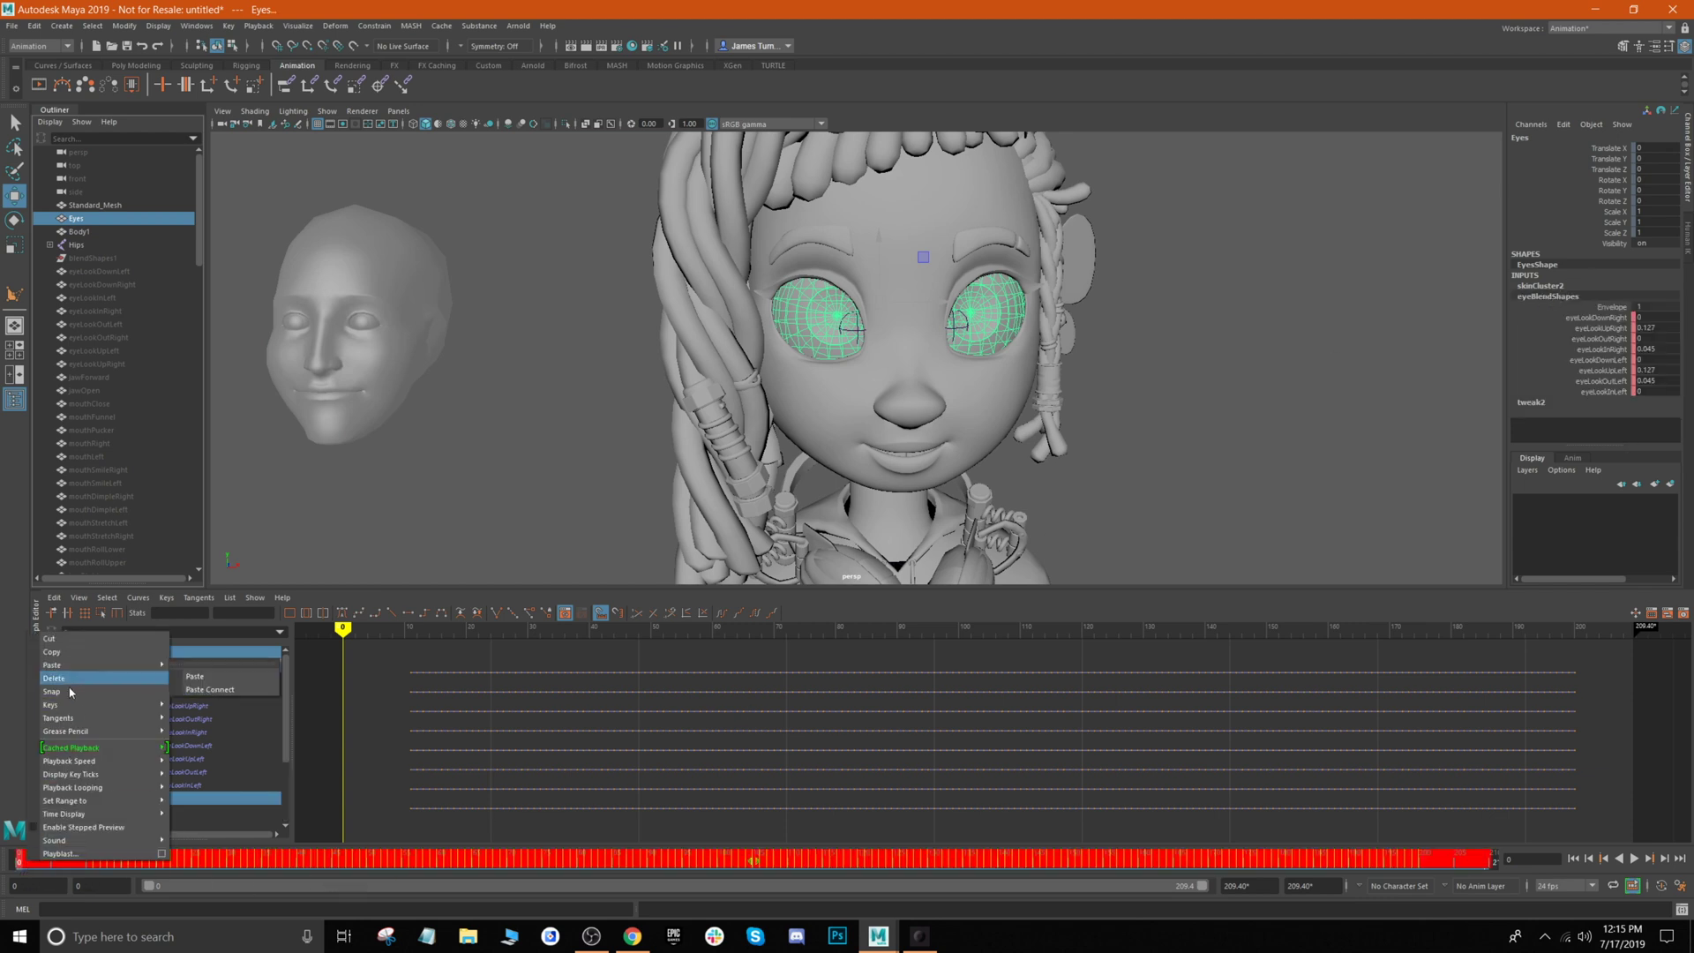
click(54, 678)
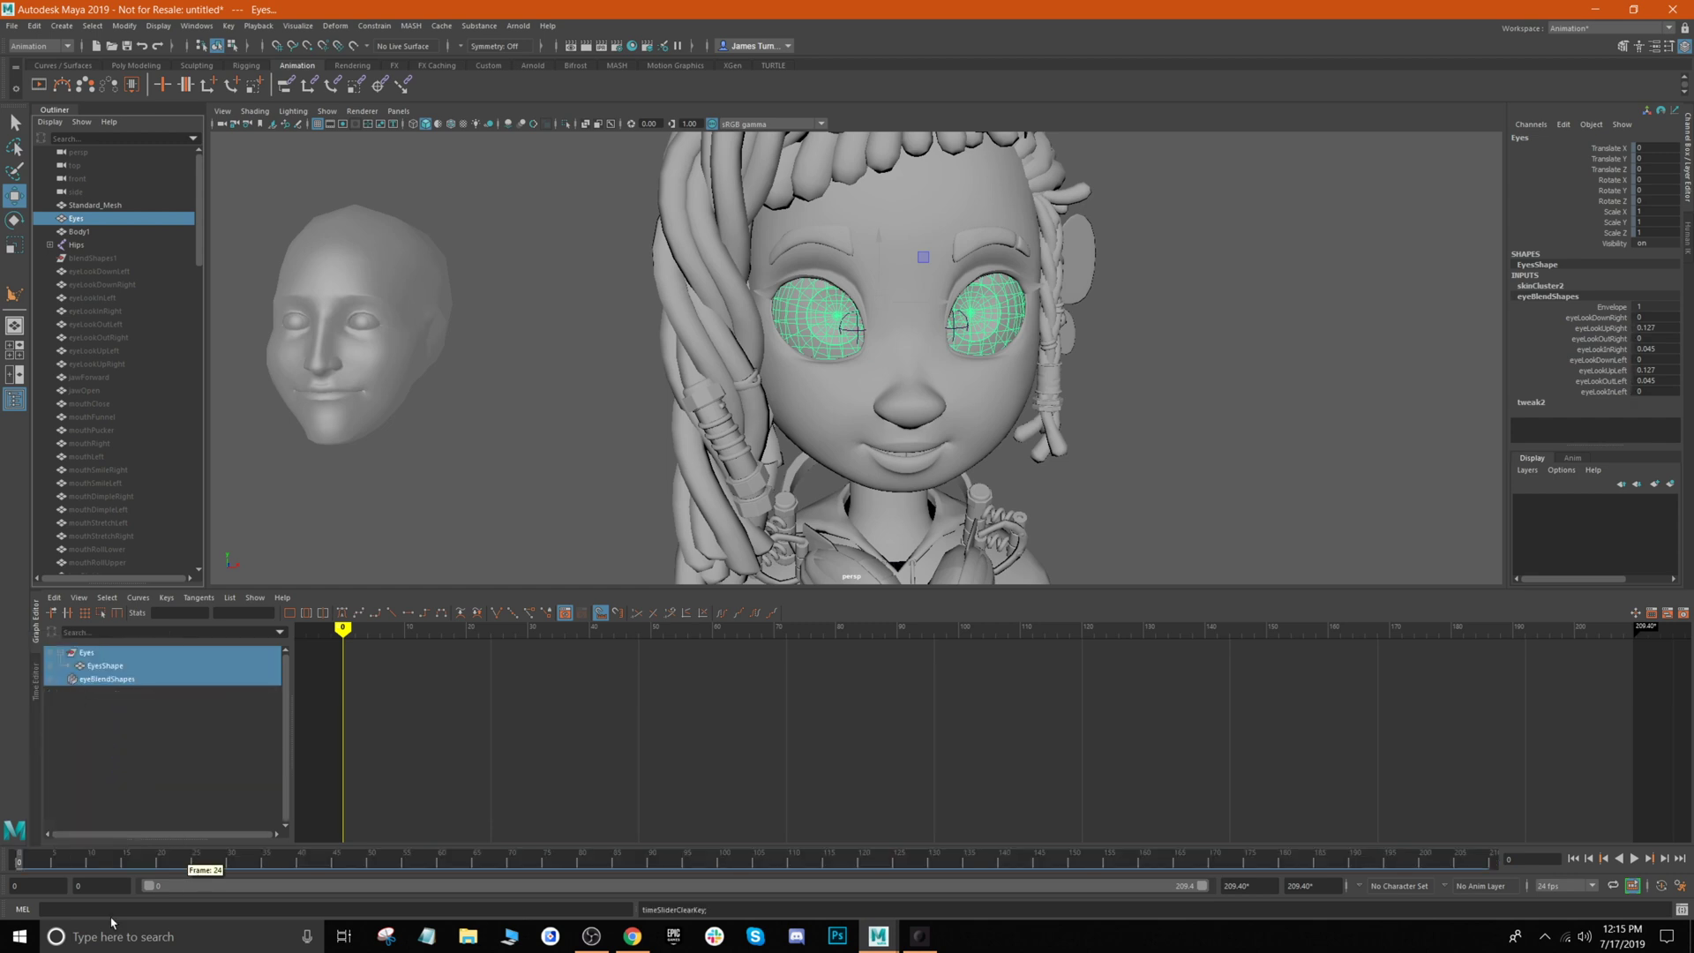
Paste Connect the copied keys onto eyeBlendShapes, frame the curves and play back.
right_click(26, 861)
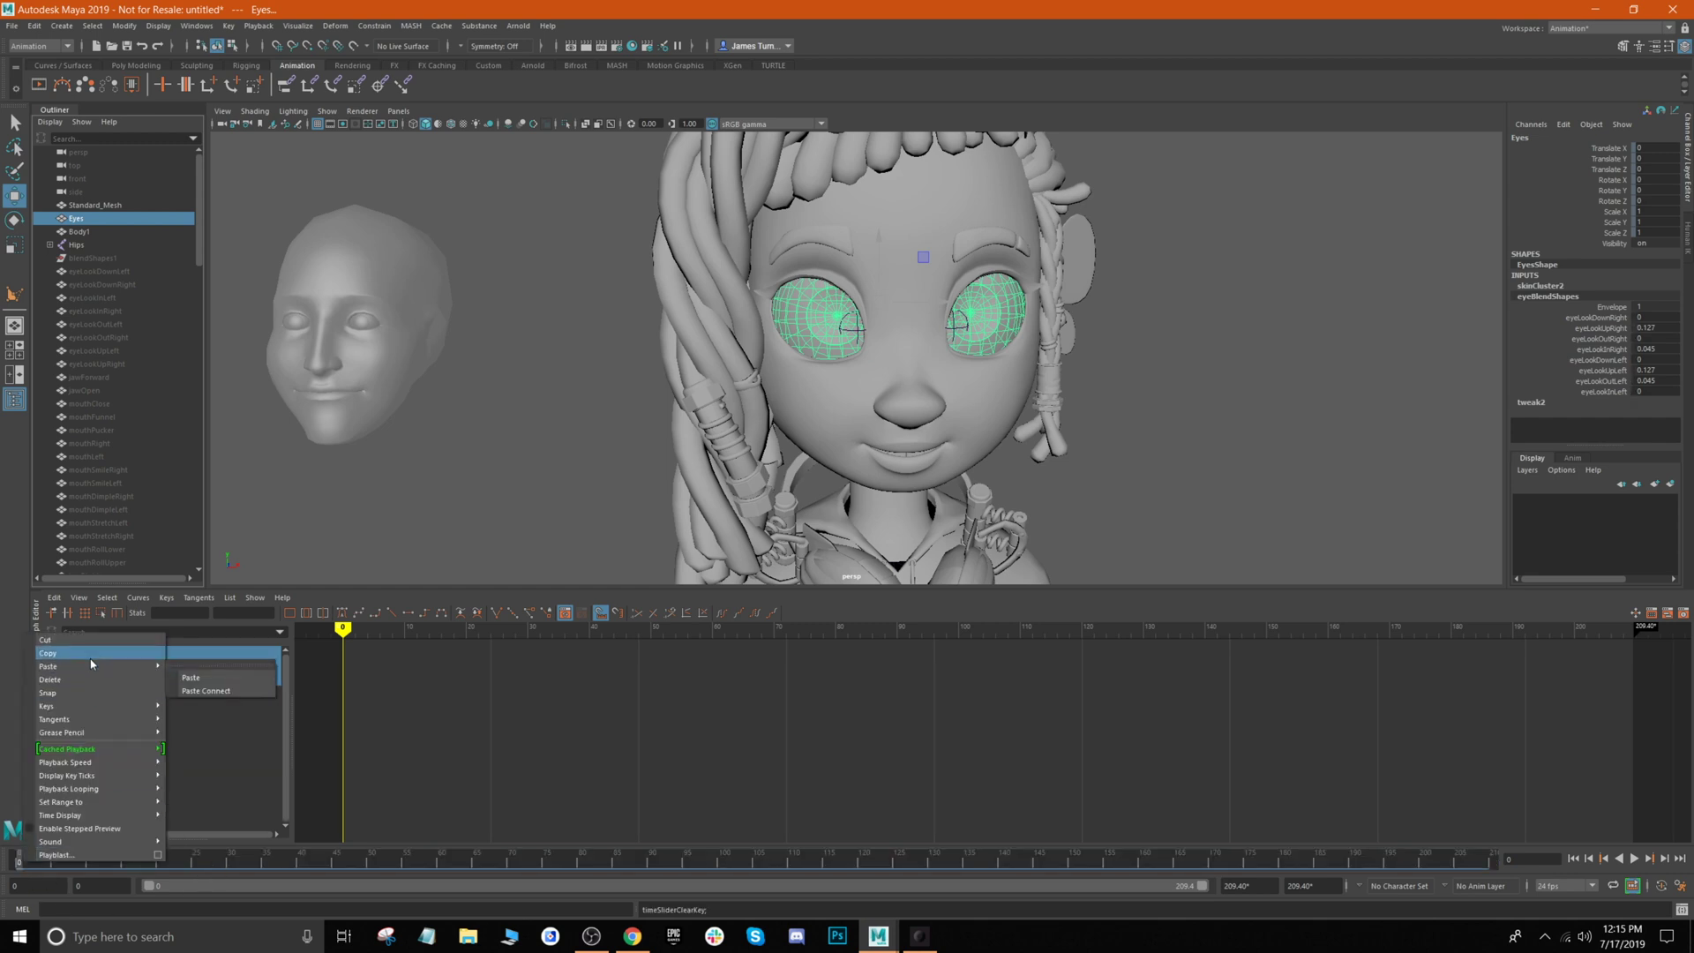
click(206, 691)
key(f)
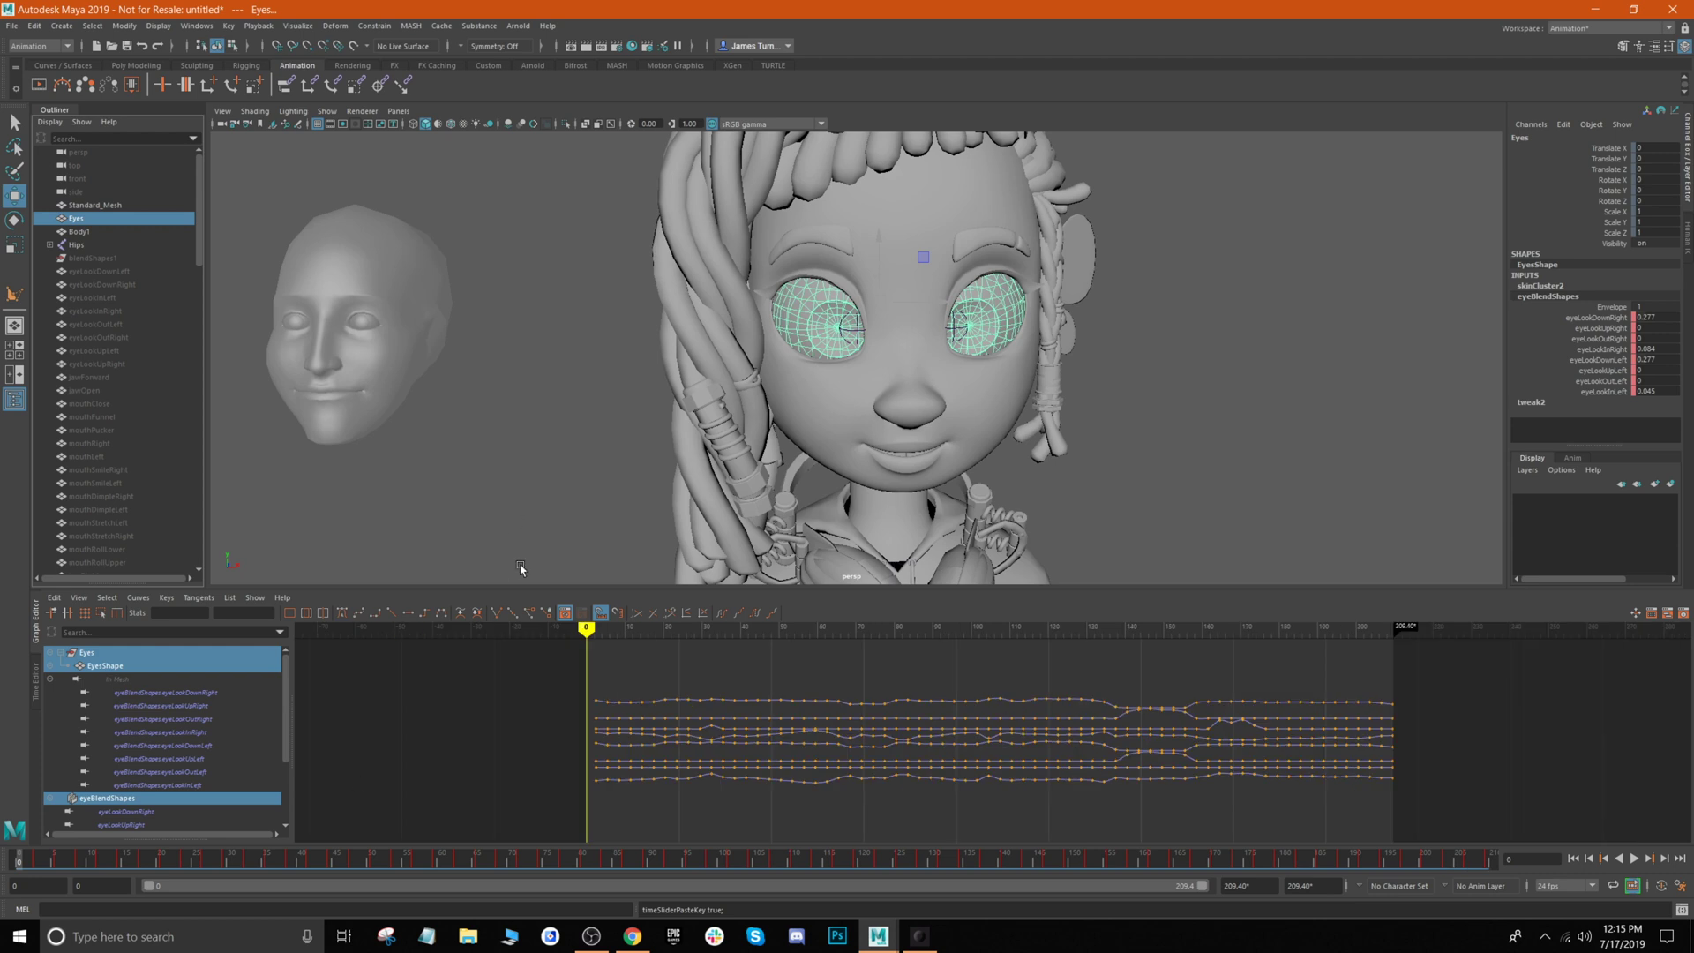
click(1634, 859)
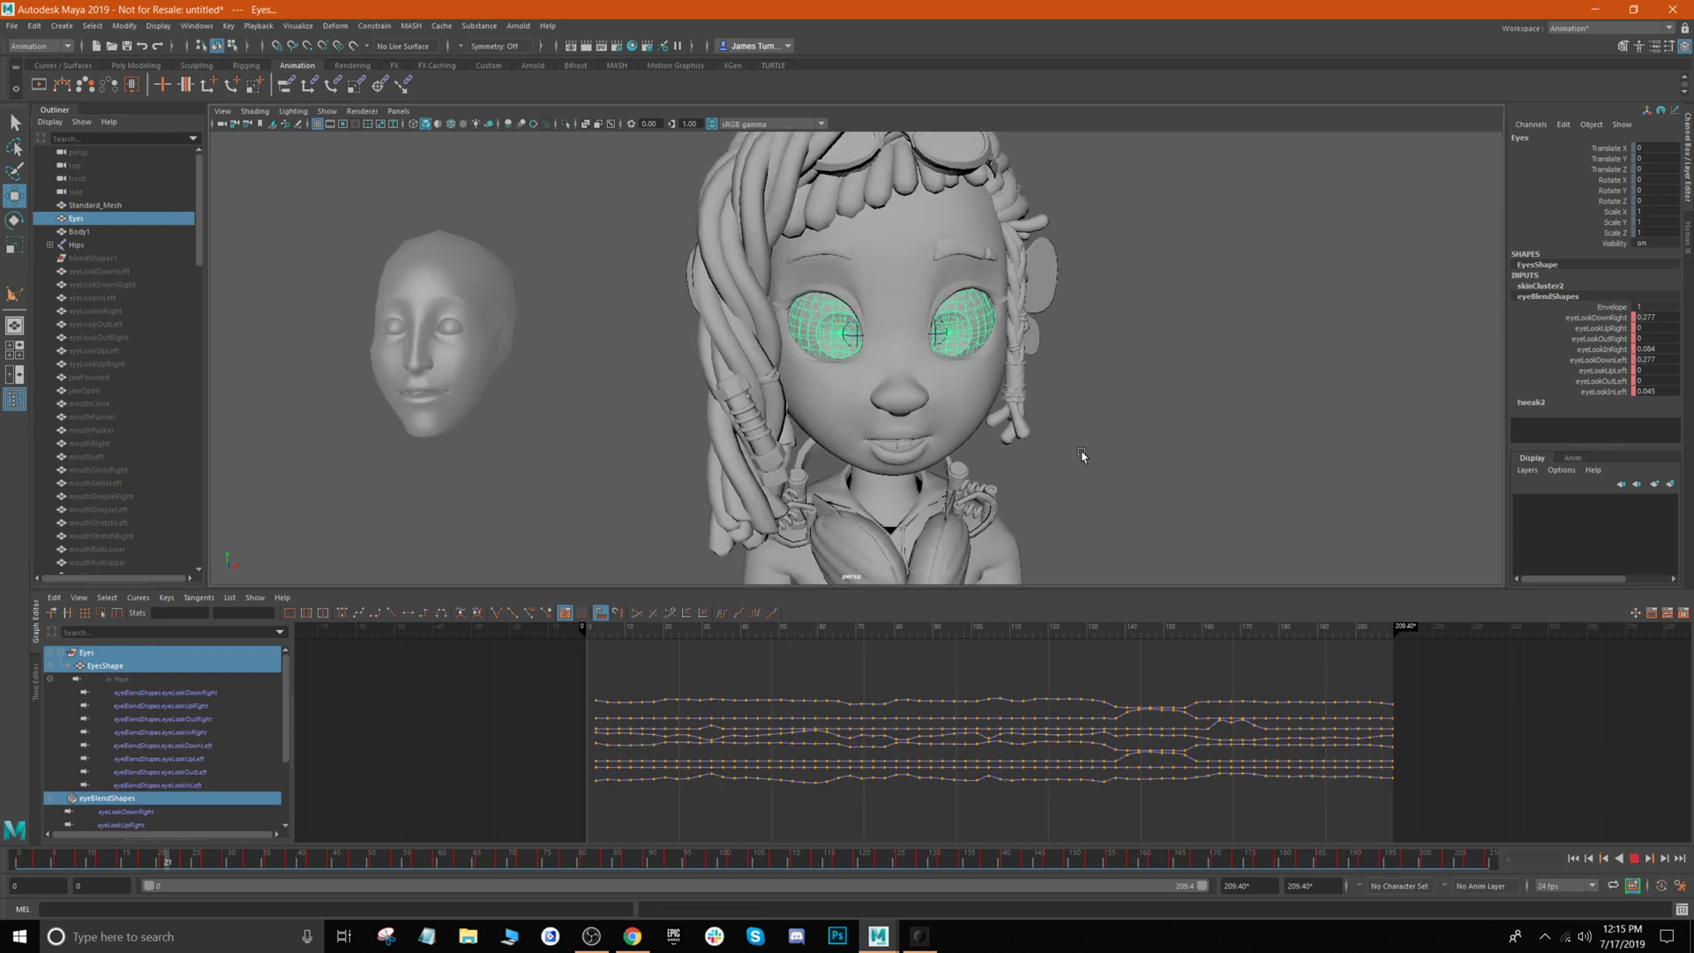
click(1140, 458)
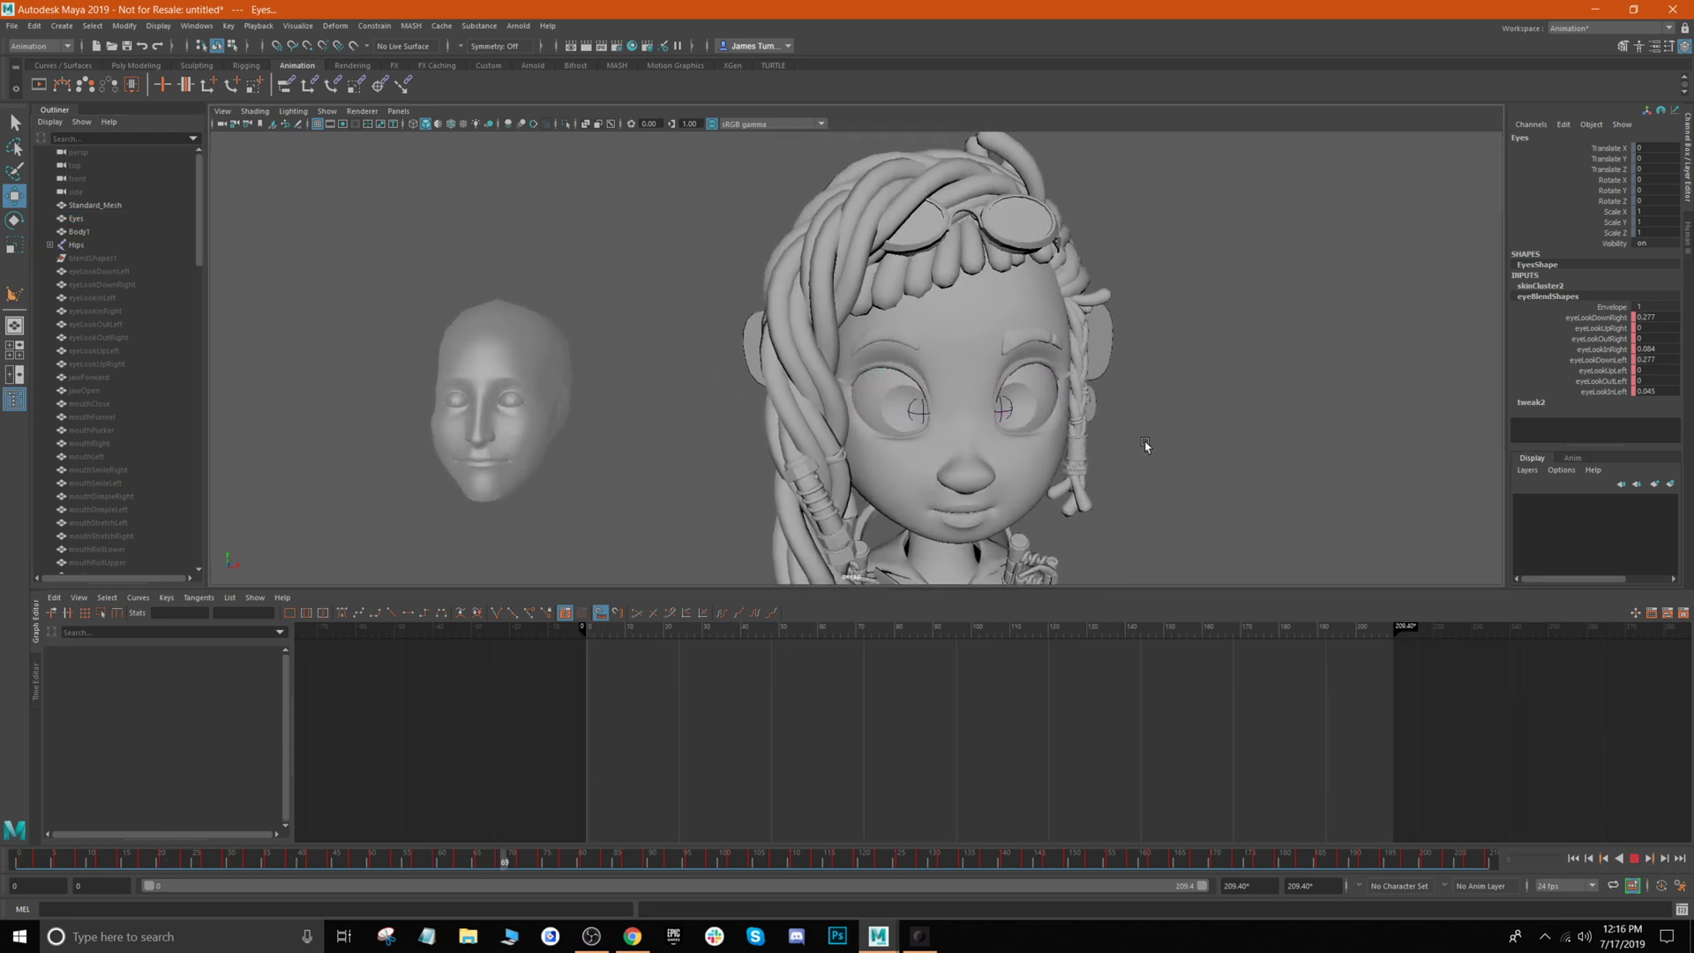